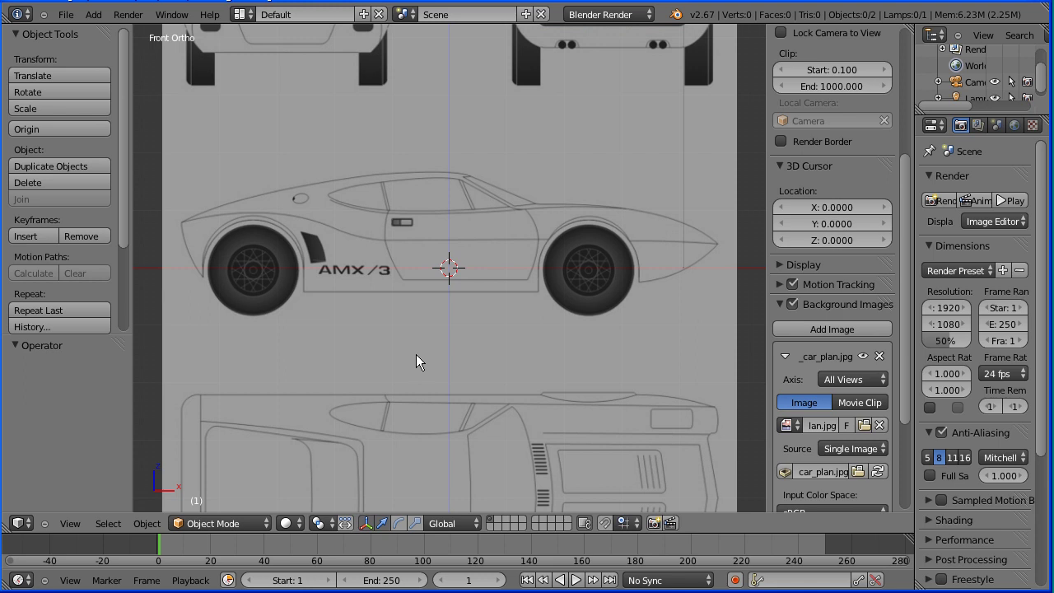
Start a new scene from the default startup file.
{"action": "left_click", "coordinate": [65, 14]}
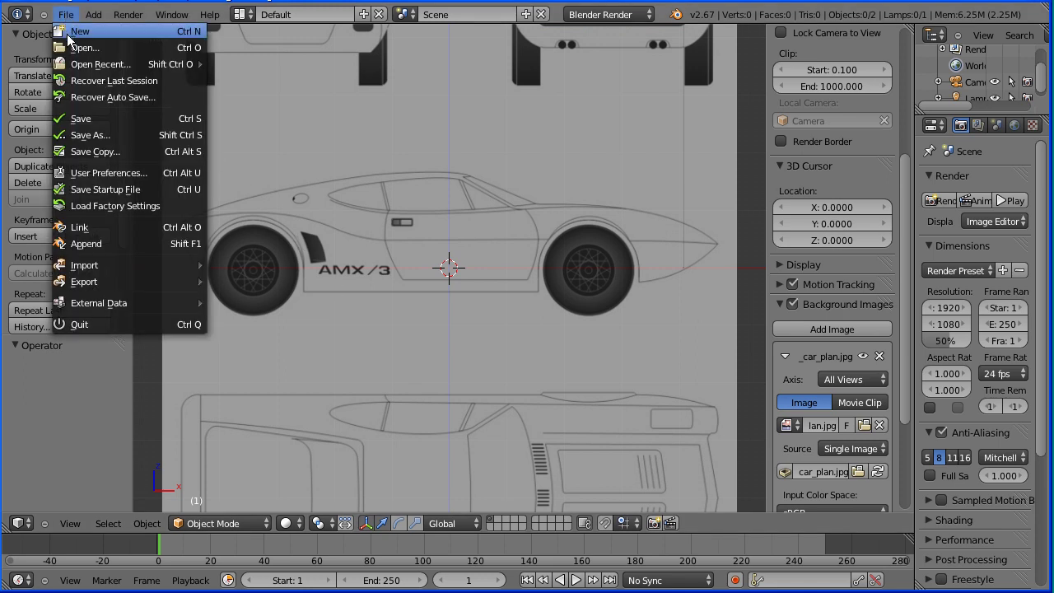
{"action": "left_click", "coordinate": [117, 33]}
{"action": "left_click", "coordinate": [109, 38]}
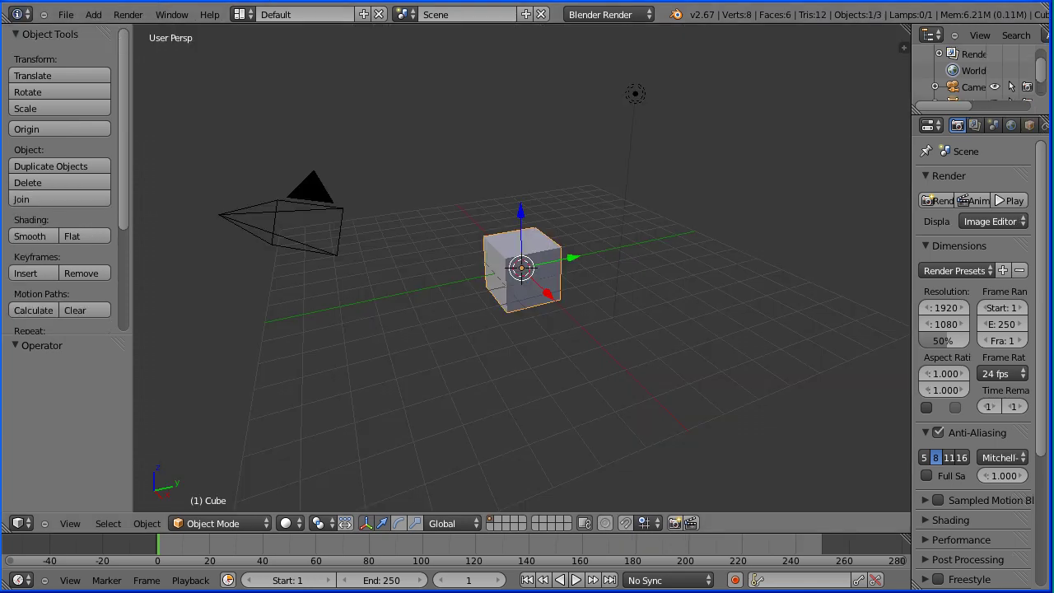
Switch the 3D view to orthographic projection and look at the cube from the right side.
{"action": "left_click", "coordinate": [78, 524]}
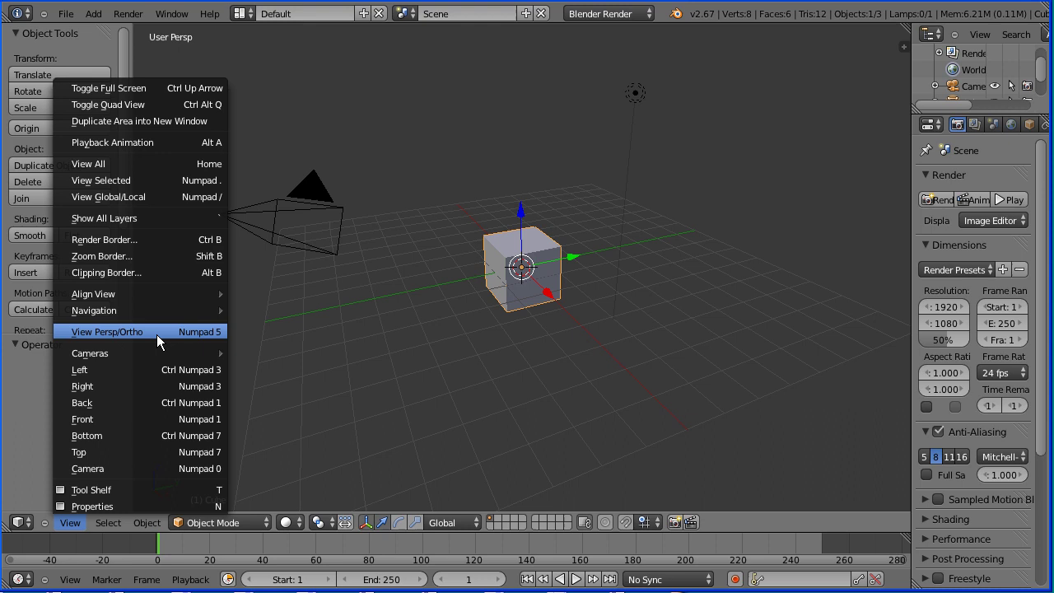
{"action": "left_click", "coordinate": [157, 334]}
{"action": "left_click", "coordinate": [71, 525]}
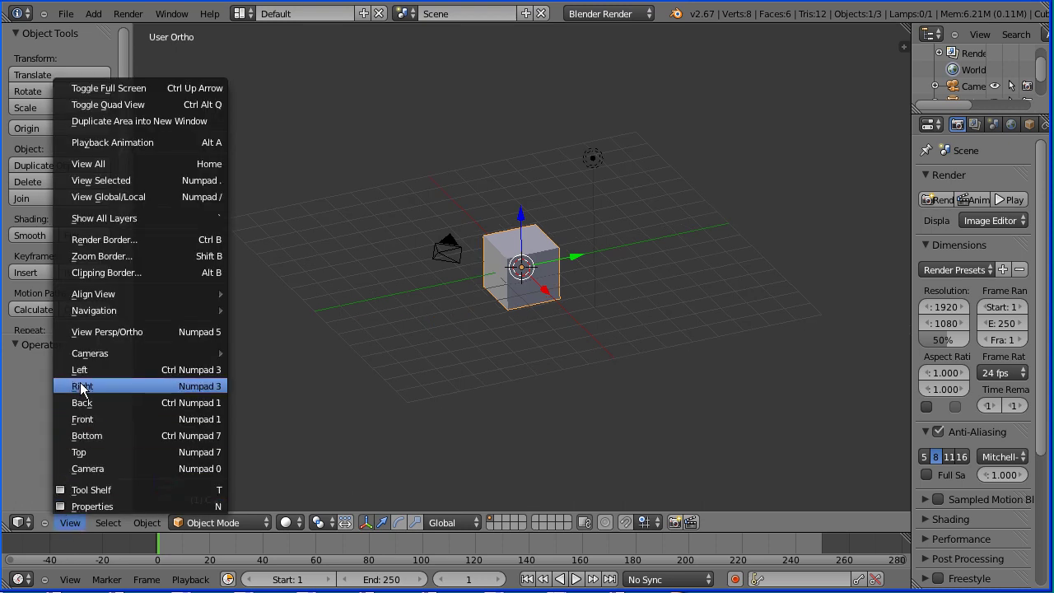
{"action": "left_click", "coordinate": [144, 386]}
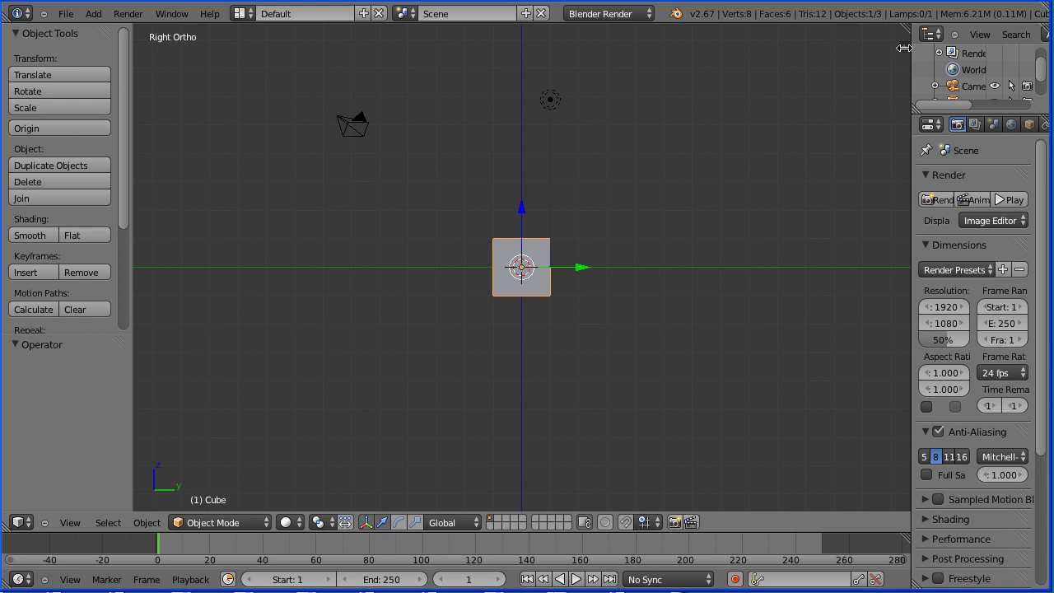
Enable background images for the 3D view and add an empty image slot.
{"action": "key", "text": "n"}
{"action": "left_click_drag", "start_coordinate": [904, 192], "coordinate": [893, 333]}
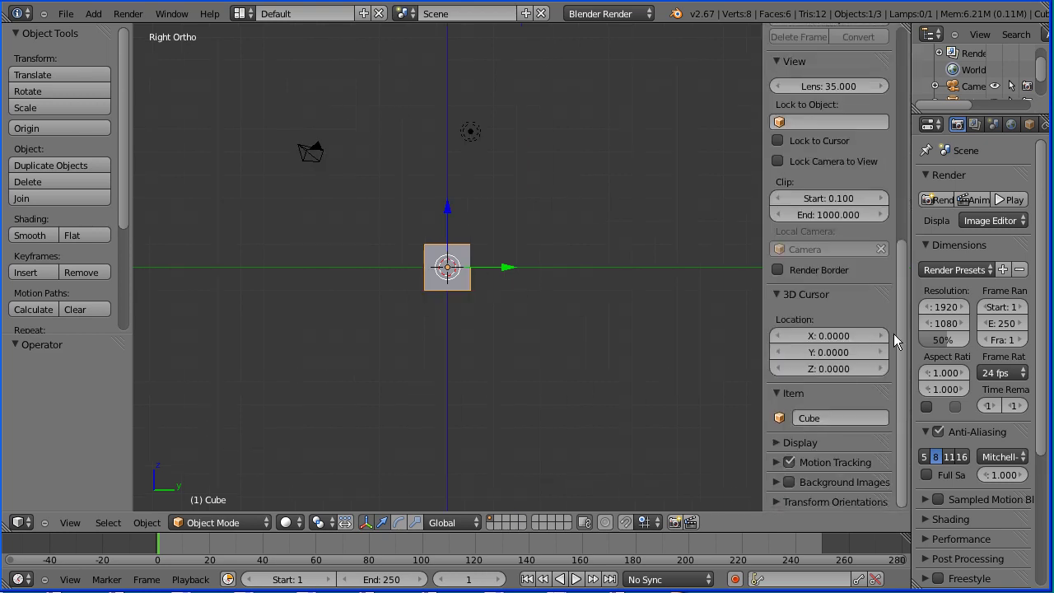
{"action": "left_click", "coordinate": [776, 483]}
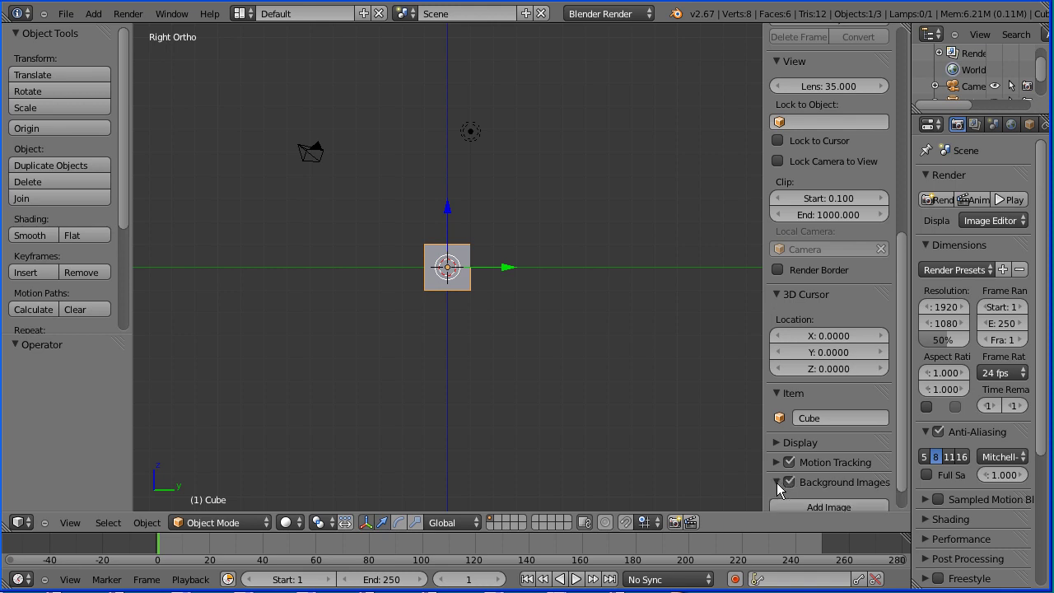
{"action": "left_click", "coordinate": [823, 508]}
Load AMX-3_car_plan.jpg from the car folder as the background image and hide the view properties.
{"action": "left_click_drag", "start_coordinate": [907, 414], "coordinate": [911, 493]}
{"action": "left_click", "coordinate": [863, 473]}
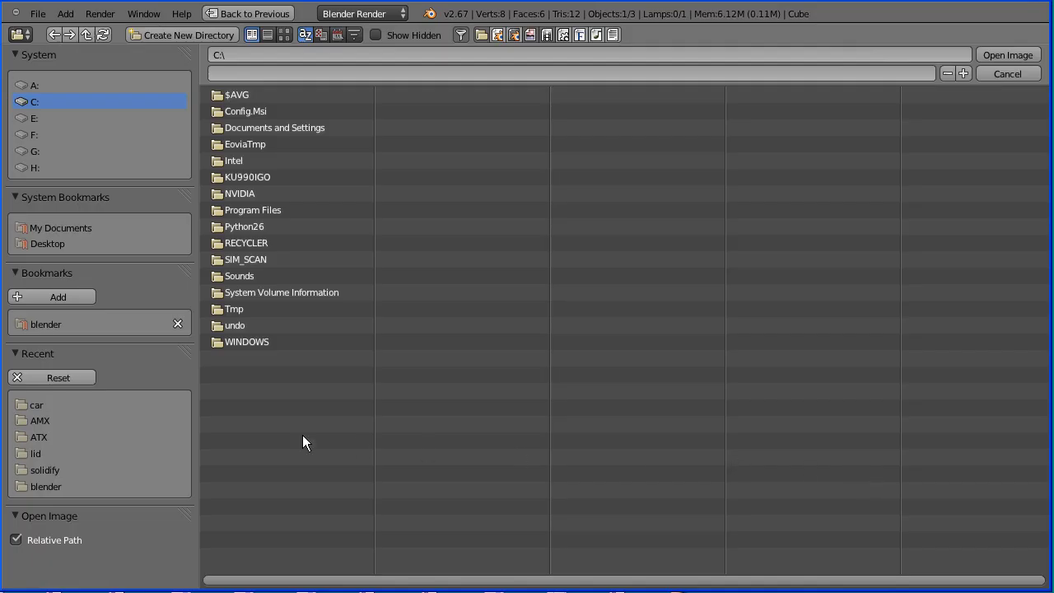
{"action": "left_click", "coordinate": [41, 404]}
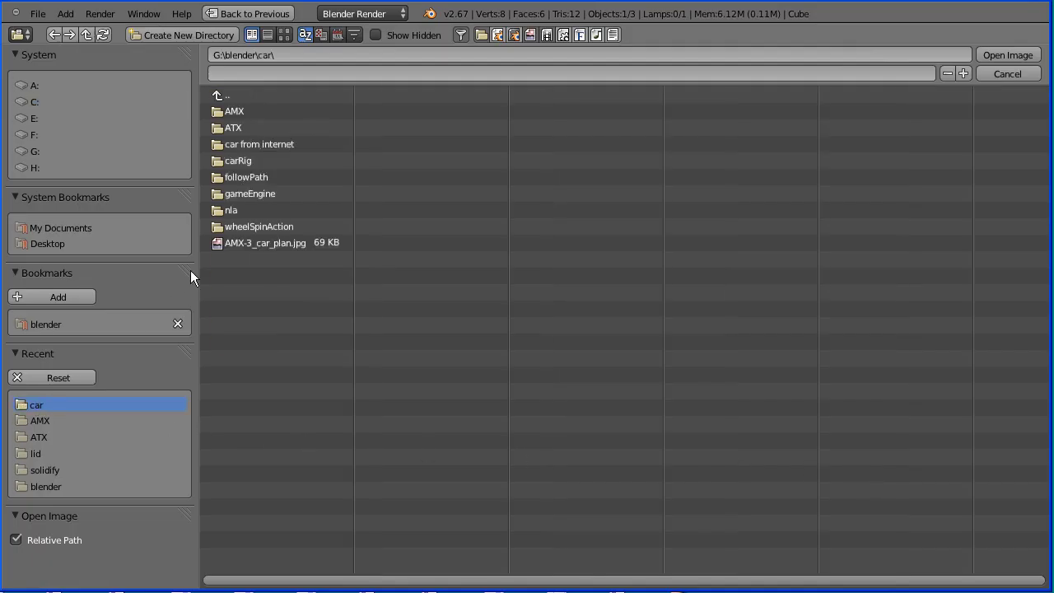
{"action": "left_click", "coordinate": [302, 239]}
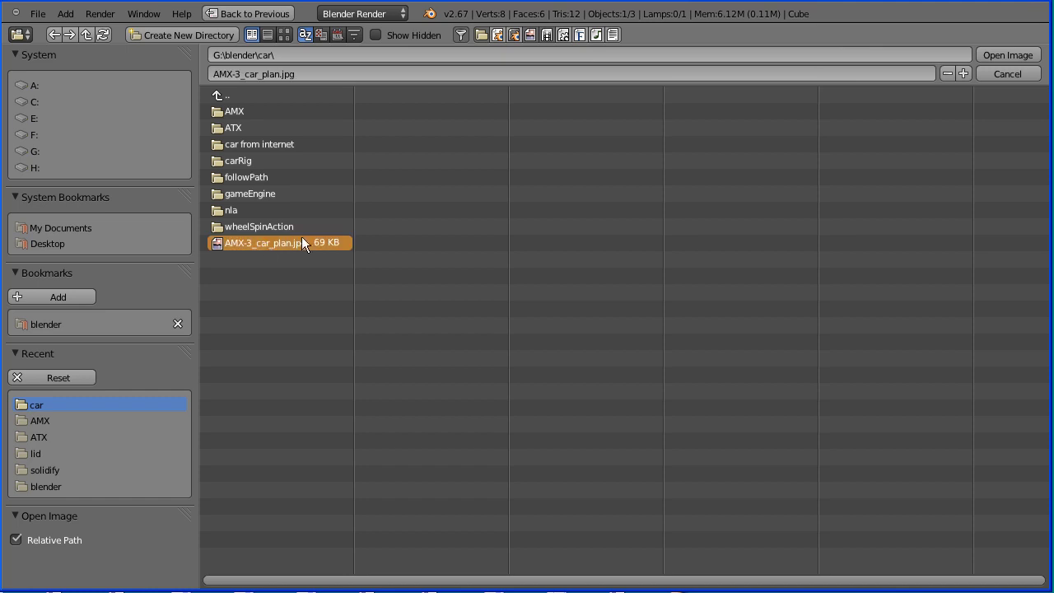
{"action": "left_click", "coordinate": [1011, 55]}
{"action": "left_click_drag", "start_coordinate": [763, 275], "coordinate": [903, 275]}
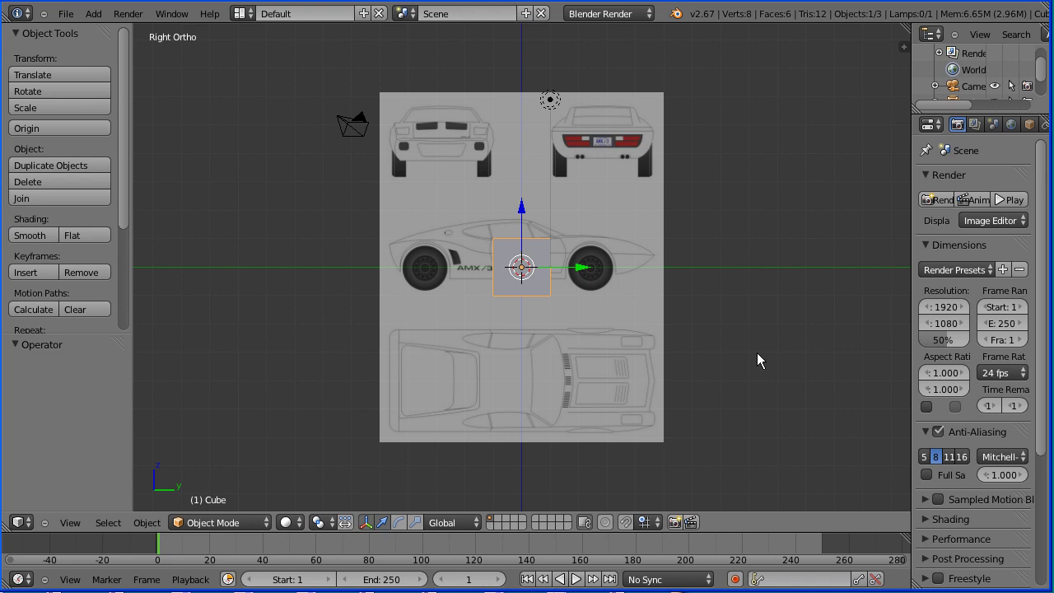
Rename the default cube object as "car".
{"action": "scroll", "coordinate": [750, 367], "scroll_direction": "up", "scroll_amount": 6}
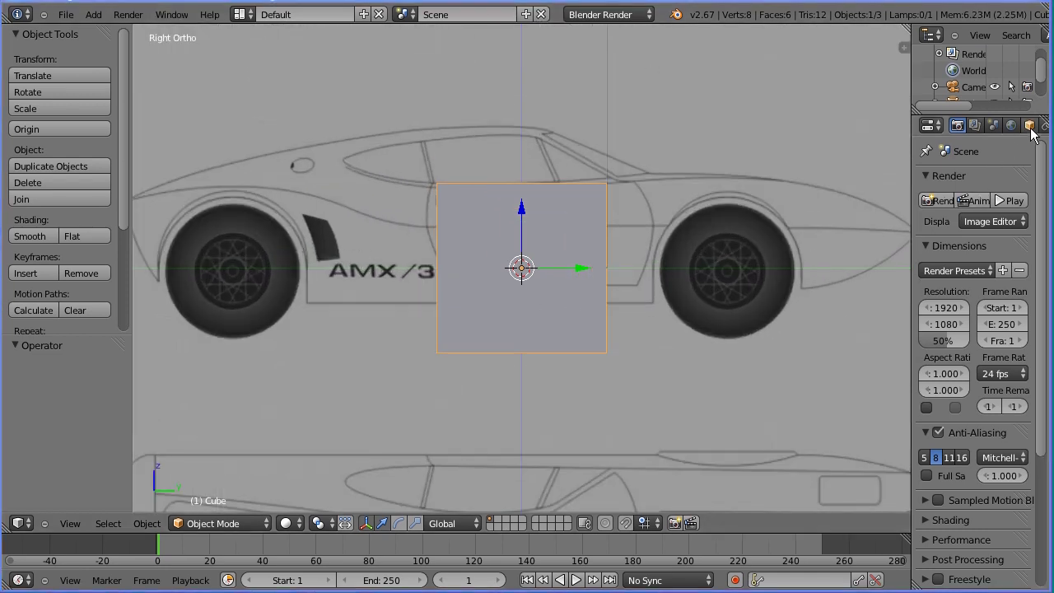
{"action": "left_click", "coordinate": [1030, 127]}
{"action": "left_click", "coordinate": [969, 182]}
{"action": "type", "text": "car"}
{"action": "key", "text": "Return"}
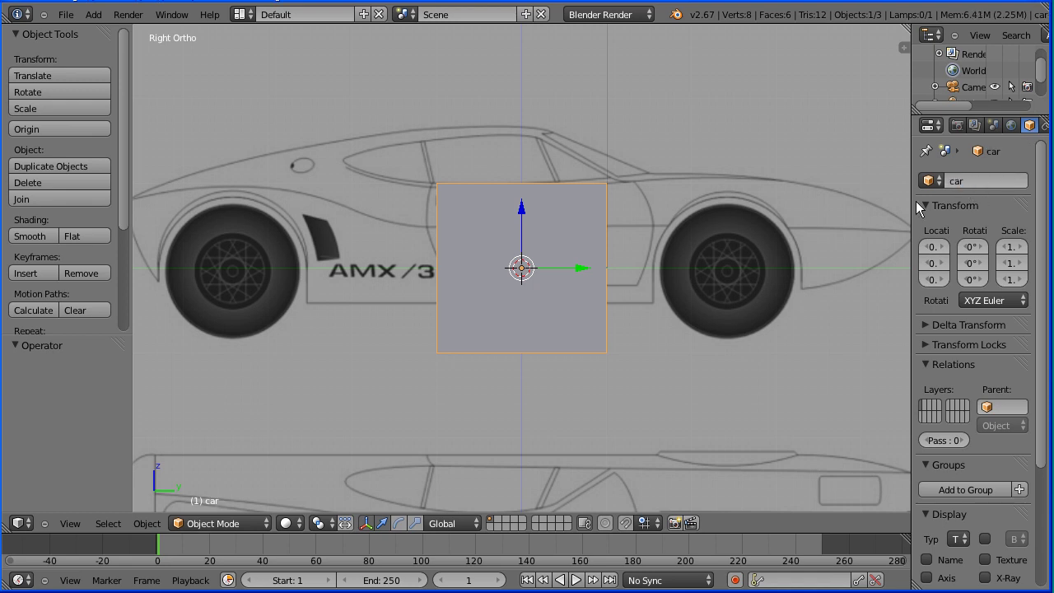
Enter Edit Mode on the car object and delete all of the cube's vertices.
{"action": "left_click", "coordinate": [218, 522]}
{"action": "left_click", "coordinate": [223, 489]}
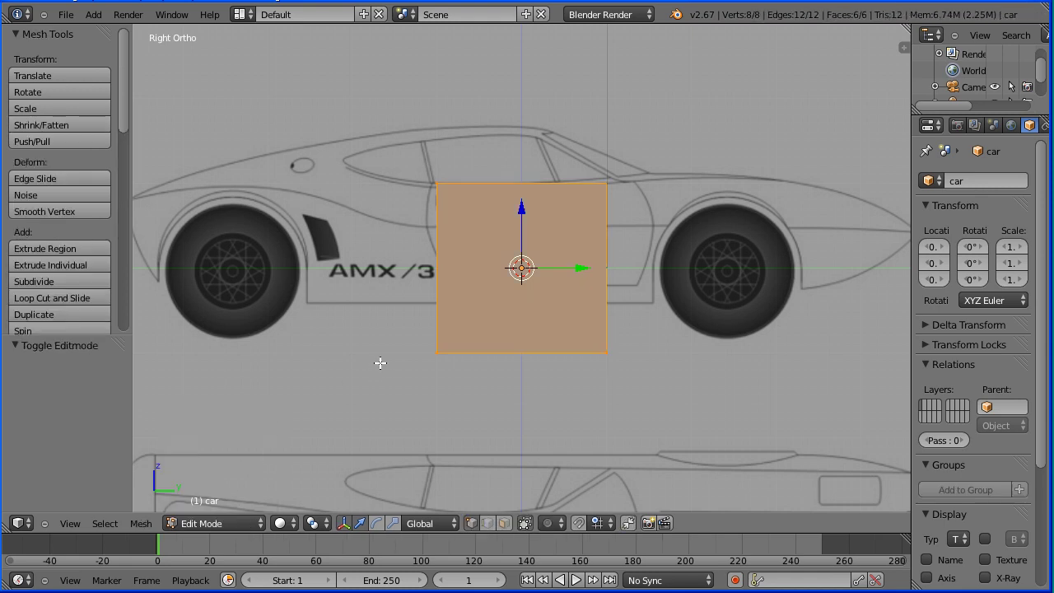
{"action": "key", "text": "x"}
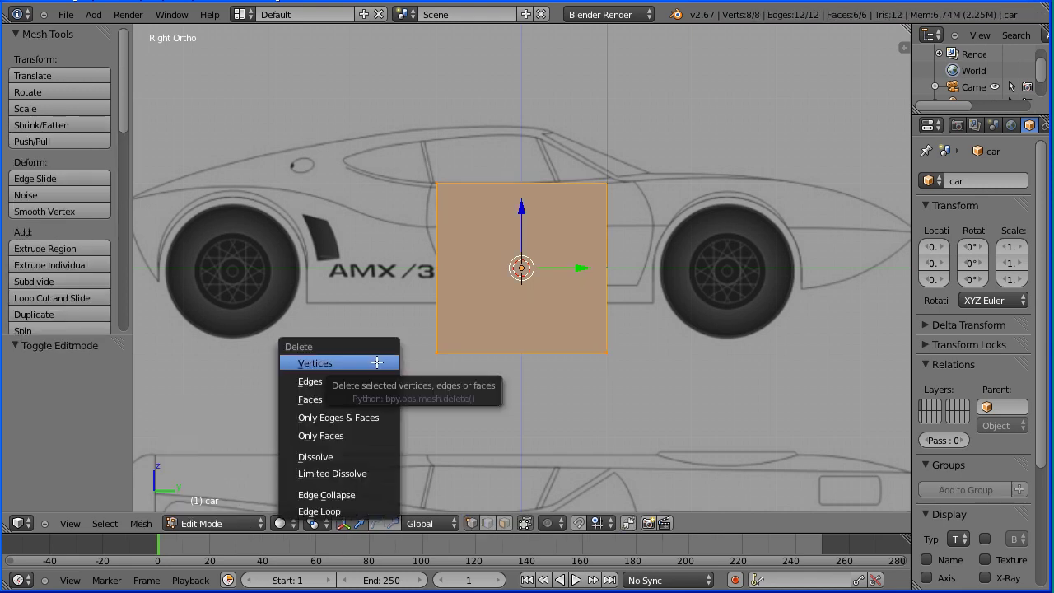
{"action": "left_click", "coordinate": [378, 362]}
Place a single vertex at the rear lower corner of the door window and turn off the 3D manipulator.
{"action": "scroll", "coordinate": [452, 336], "scroll_direction": "up", "scroll_amount": 2}
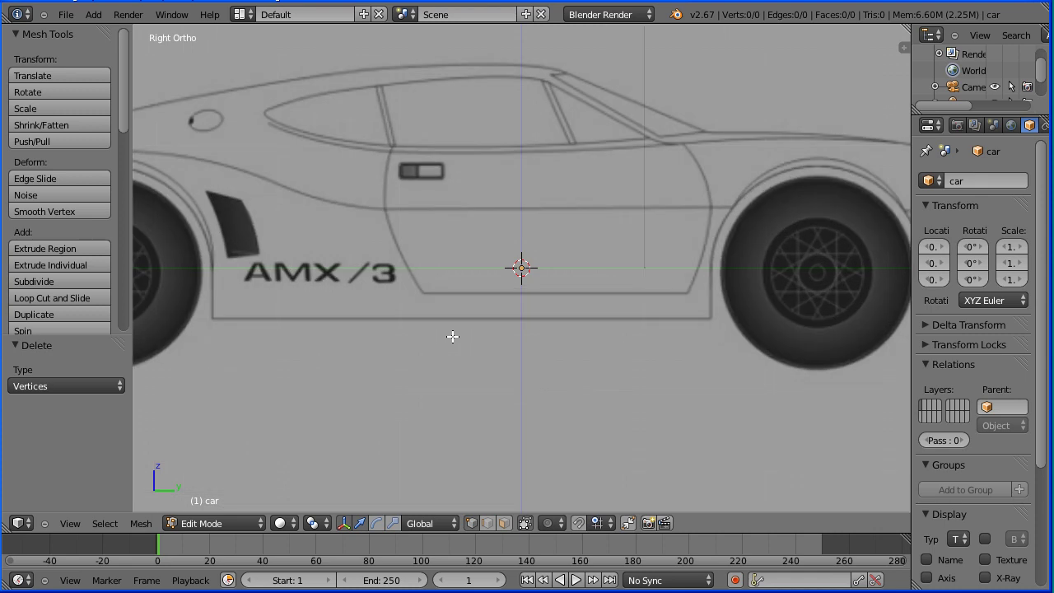
{"action": "left_click", "coordinate": [391, 145], "text": "ctrl"}
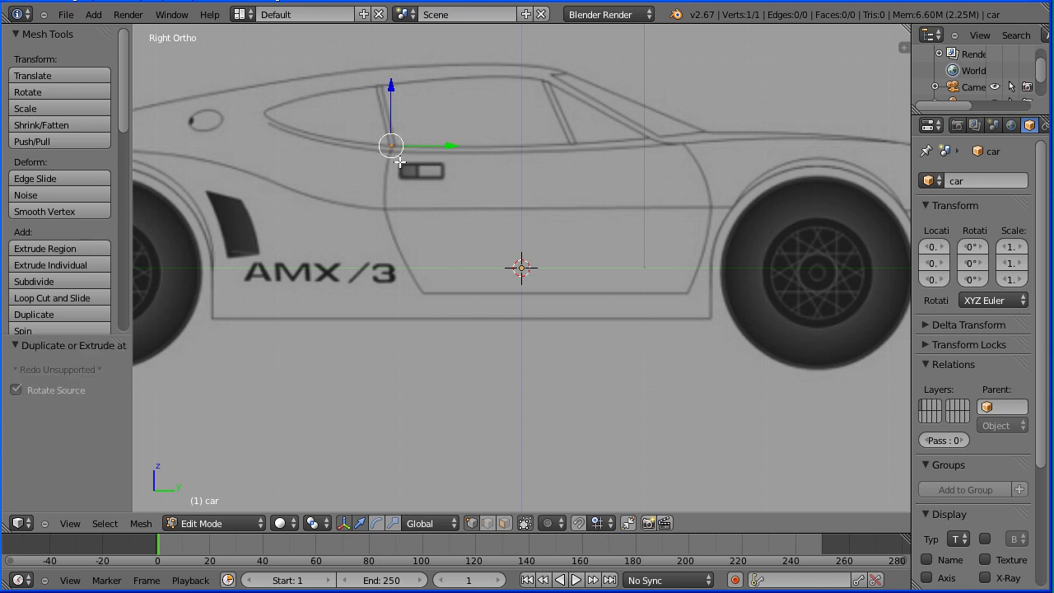
{"action": "left_click", "coordinate": [343, 525]}
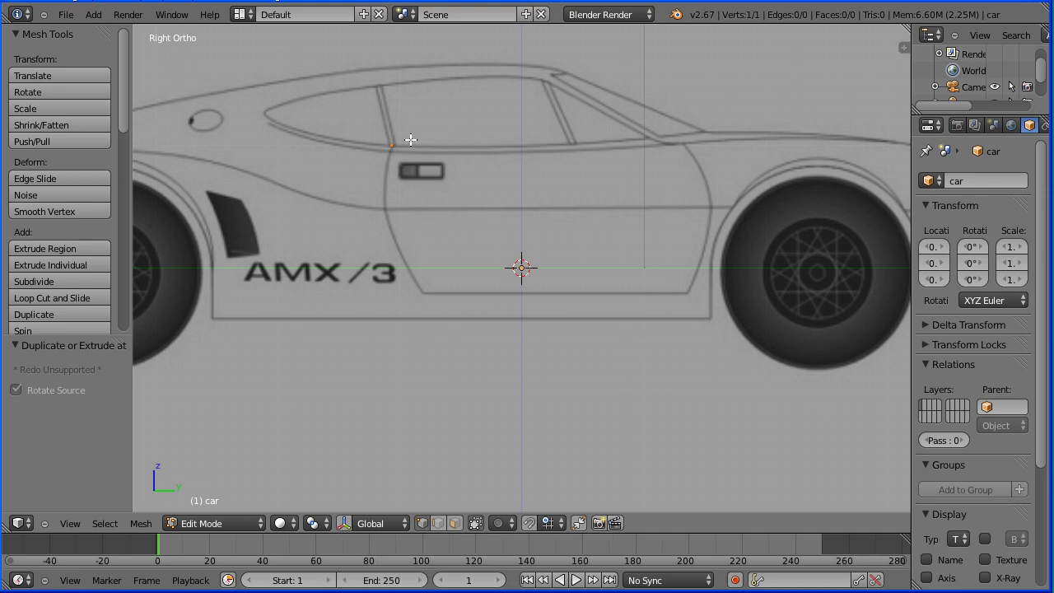
Extrude the vertex four times along the lower window line to the windshield base, in segments of about 0.54, 0.61, 0.65 and 0.74 units.
{"action": "key", "text": "e"}
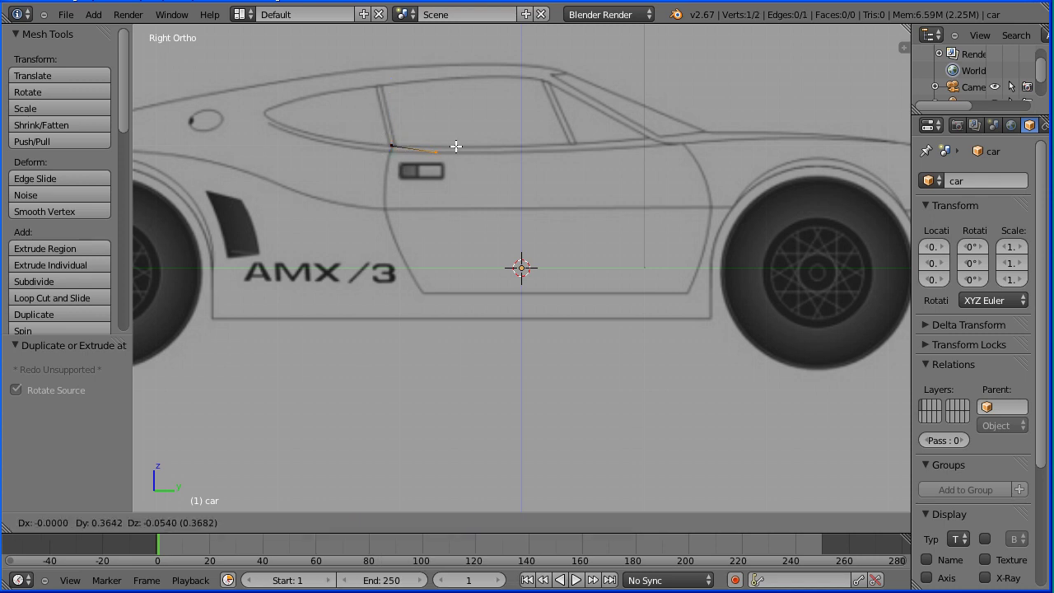
{"action": "left_click", "coordinate": [476, 141]}
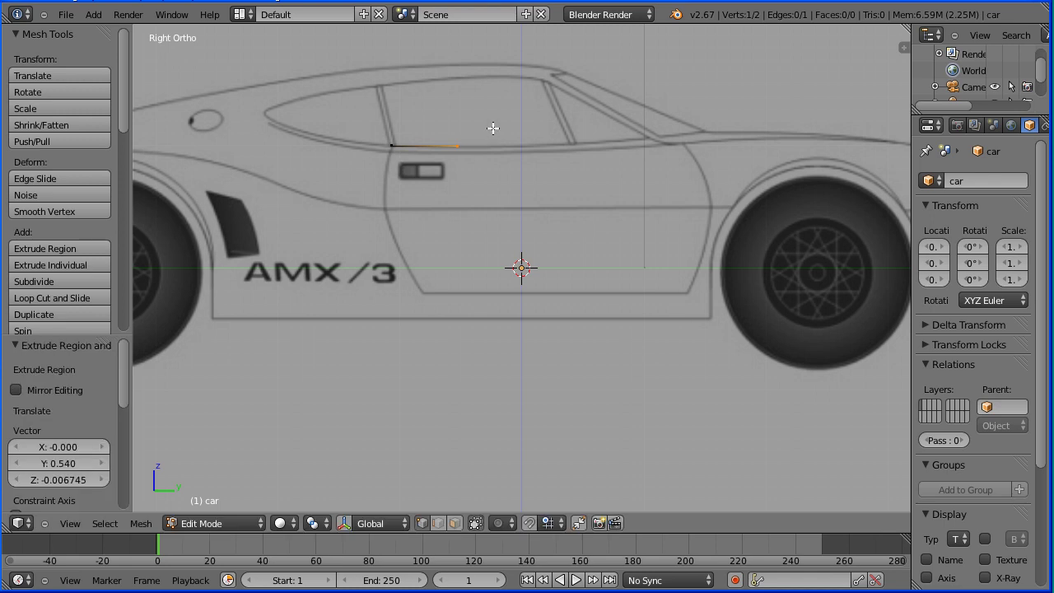
{"action": "key", "text": "e"}
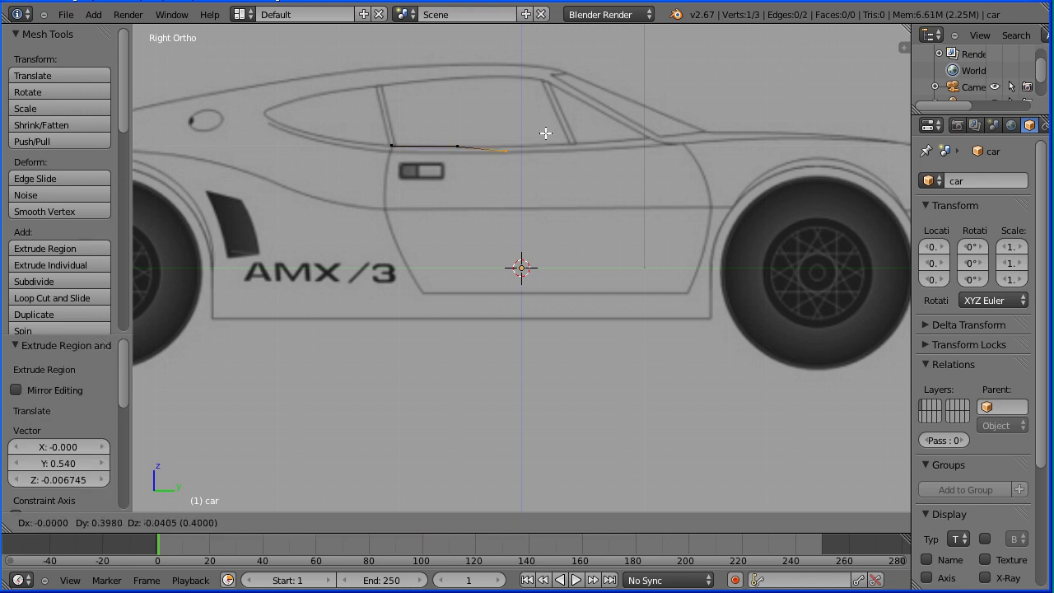
{"action": "left_click", "coordinate": [569, 126]}
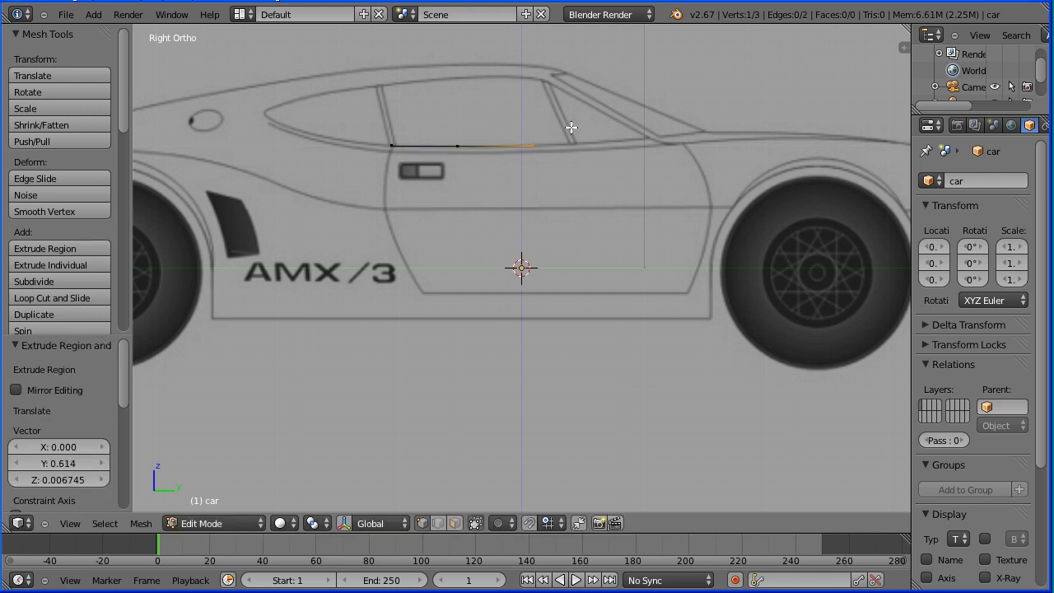
{"action": "key", "text": "e"}
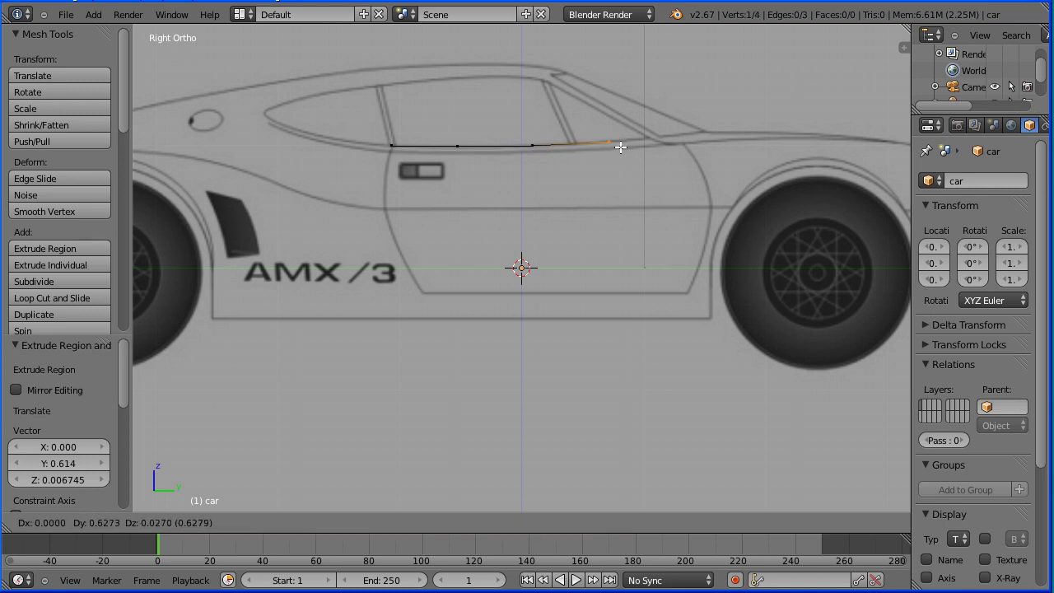
{"action": "left_click", "coordinate": [624, 144]}
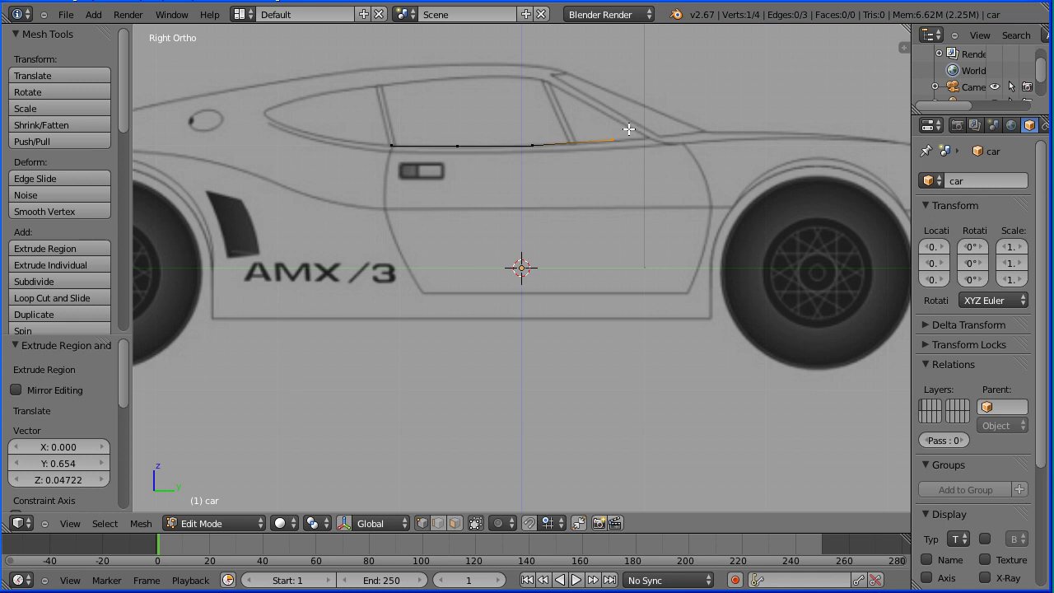
{"action": "key", "text": "e"}
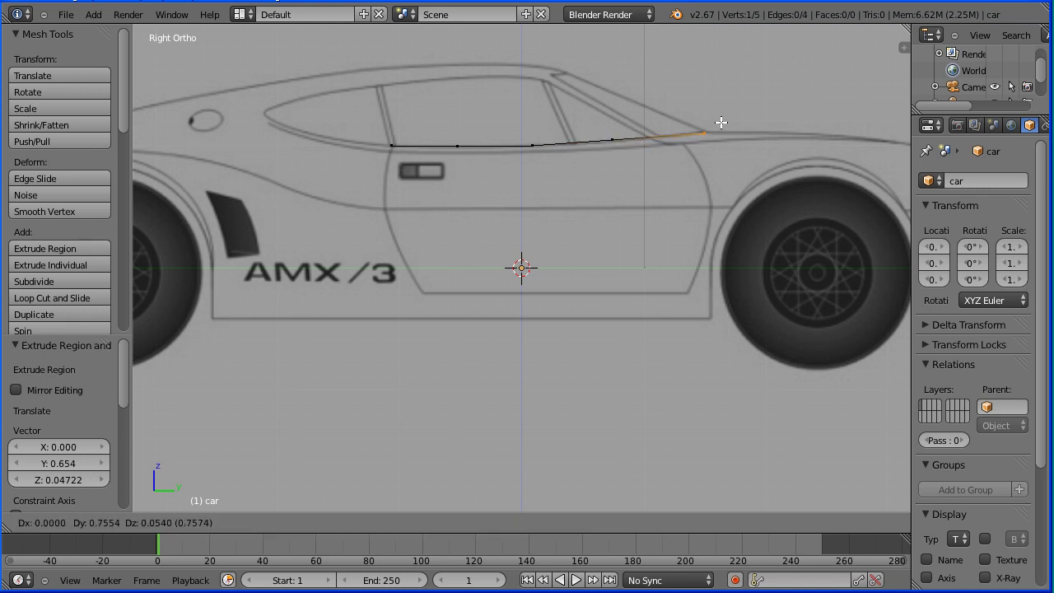
{"action": "left_click", "coordinate": [719, 120]}
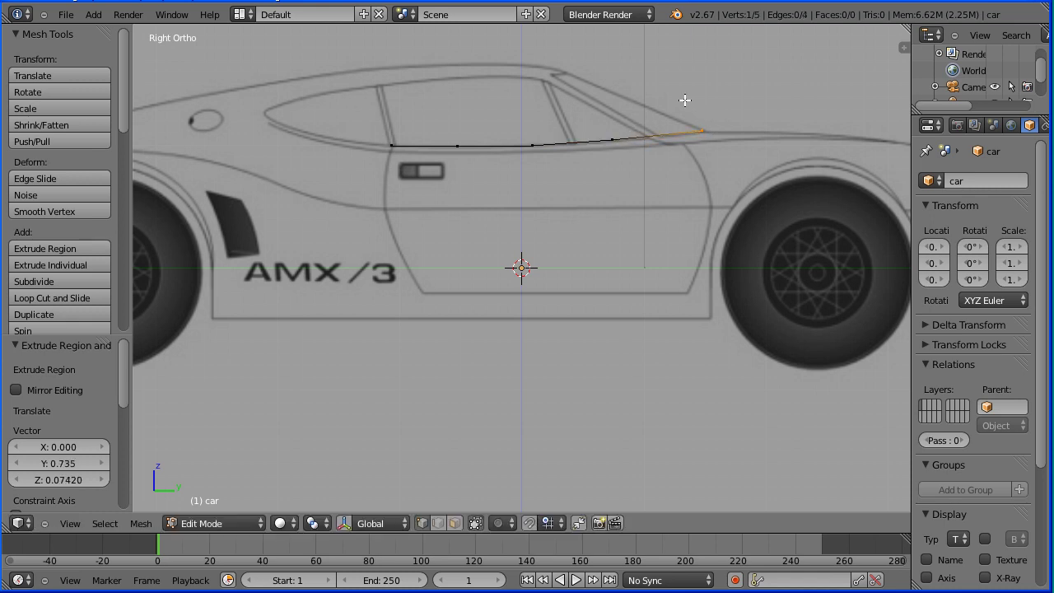
{"action": "key", "text": "Tab"}
{"action": "key", "text": "Tab"}
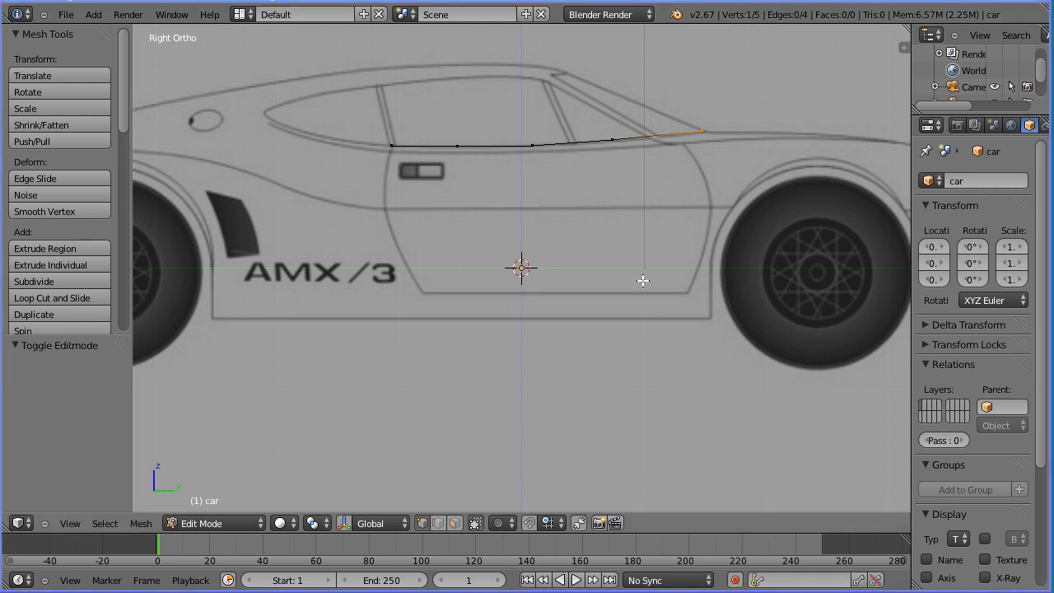
In the right side view, extrude the windshield-base vertex three times forward along the hood line, in segments of about 0.55, 0.52 and 0.50 units.
{"action": "middle_click_drag", "start_coordinate": [687, 252], "coordinate": [384, 284], "text": "shift"}
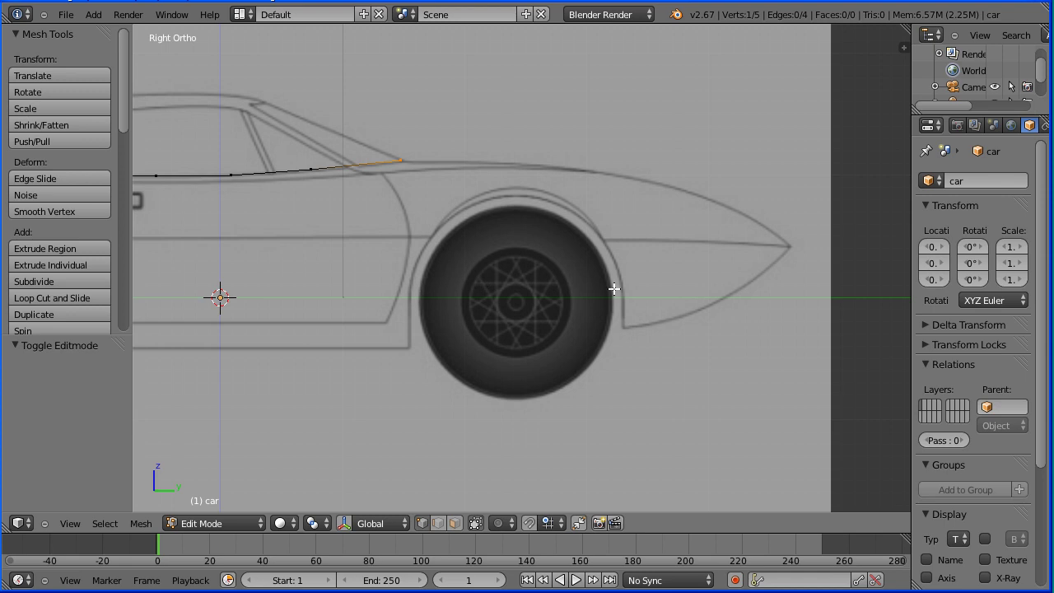
{"action": "middle_click_drag", "start_coordinate": [659, 278], "coordinate": [613, 301]}
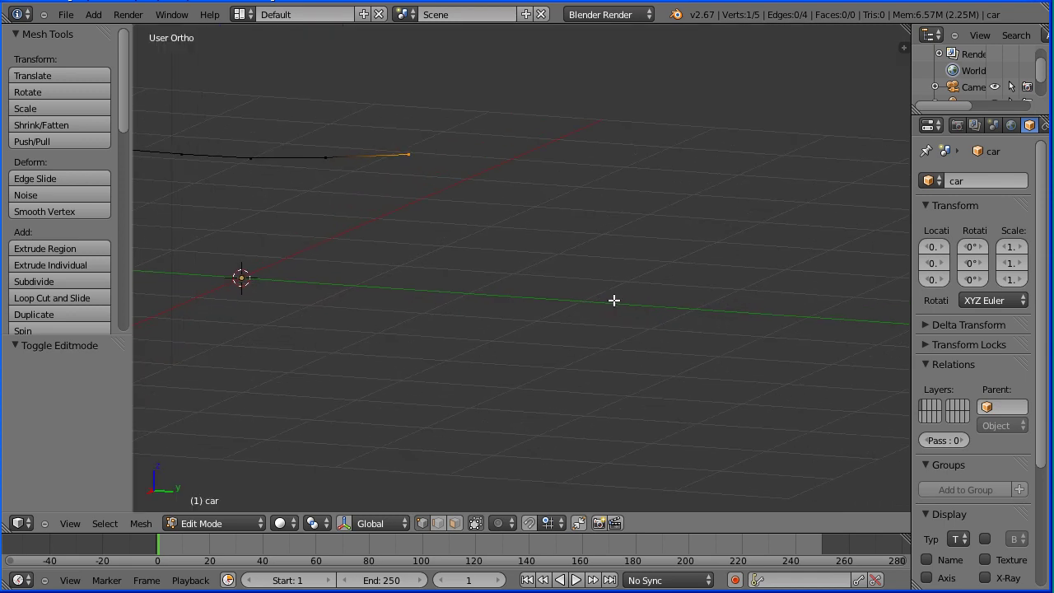
{"action": "left_click", "coordinate": [76, 524]}
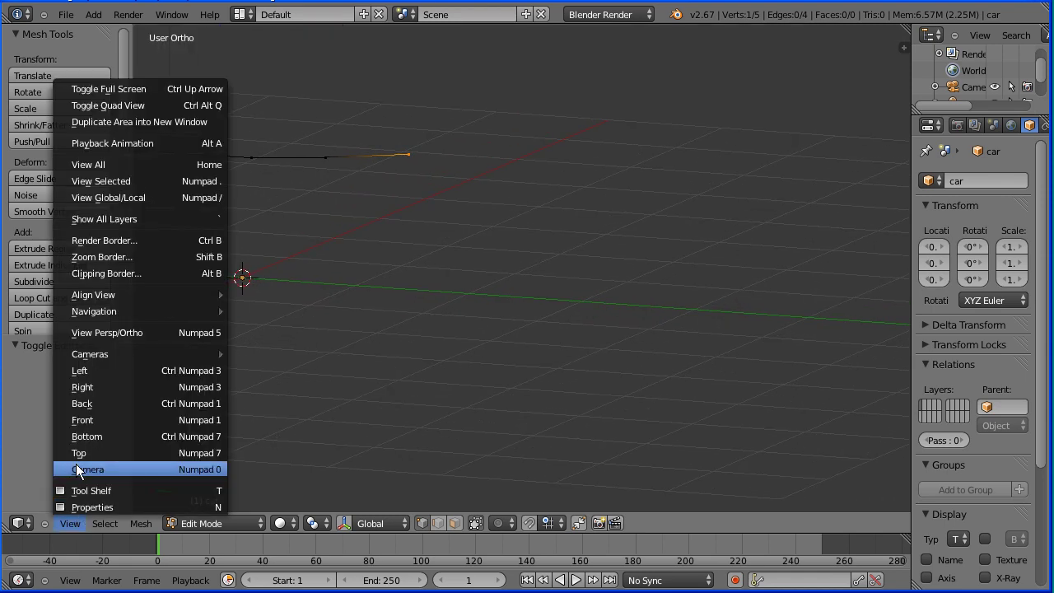
{"action": "left_click", "coordinate": [173, 387]}
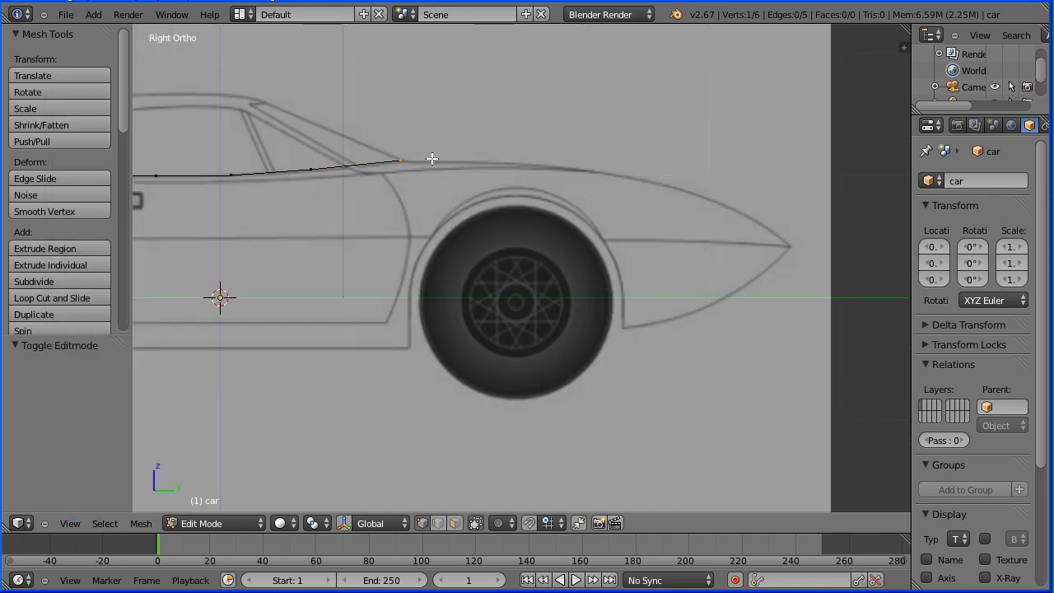
{"action": "key", "text": "e"}
{"action": "left_click", "coordinate": [500, 160]}
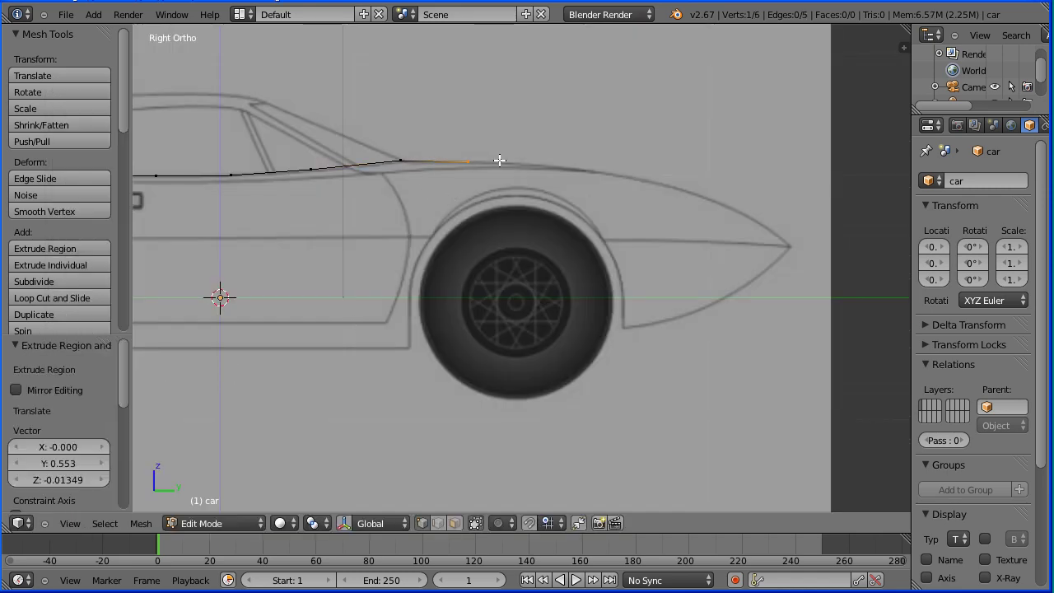
{"action": "key", "text": "e"}
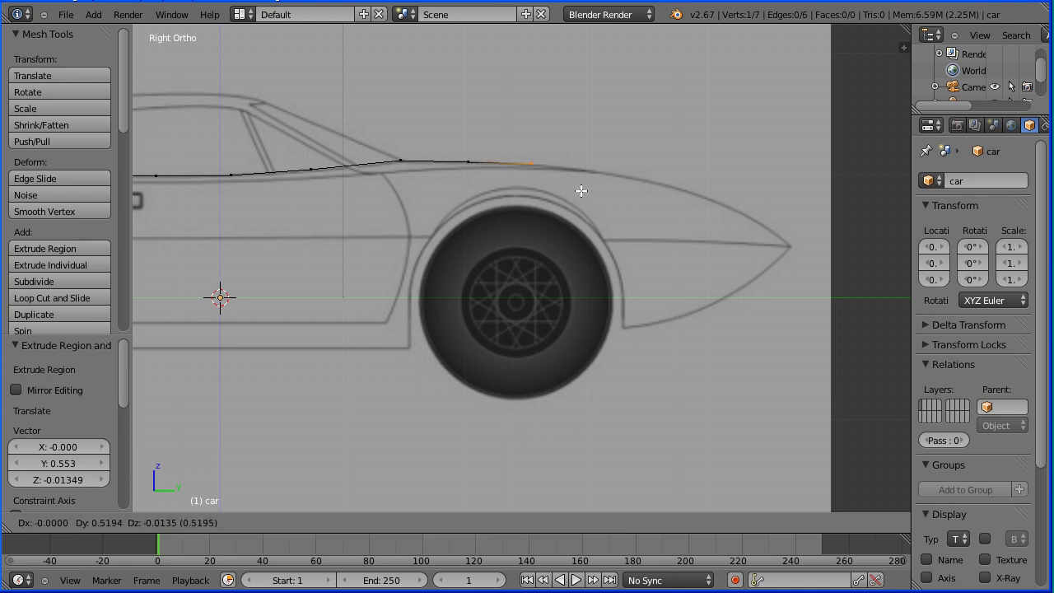
{"action": "left_click", "coordinate": [581, 192]}
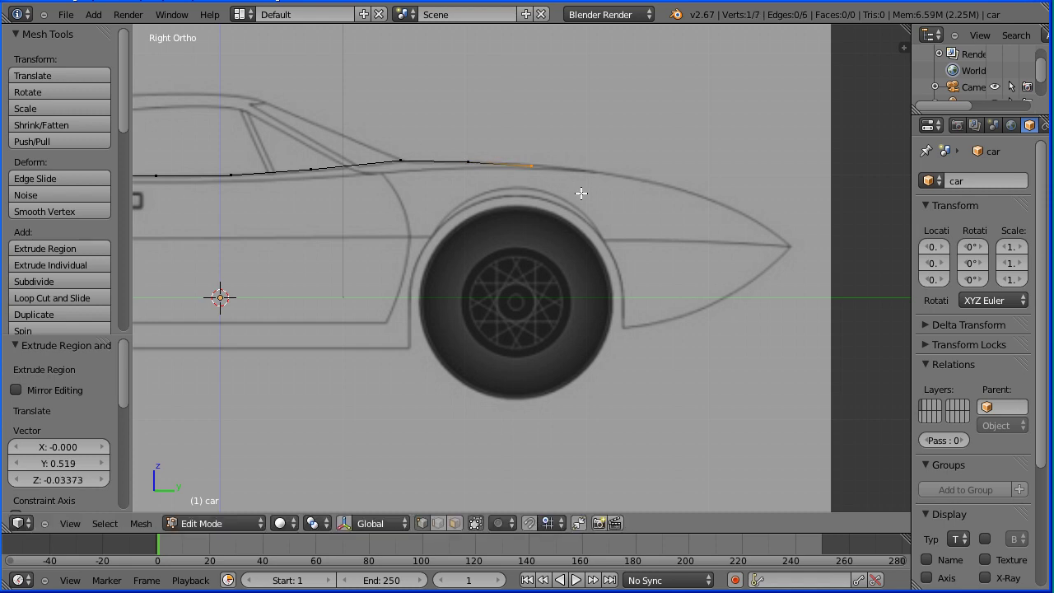
{"action": "key", "text": "e"}
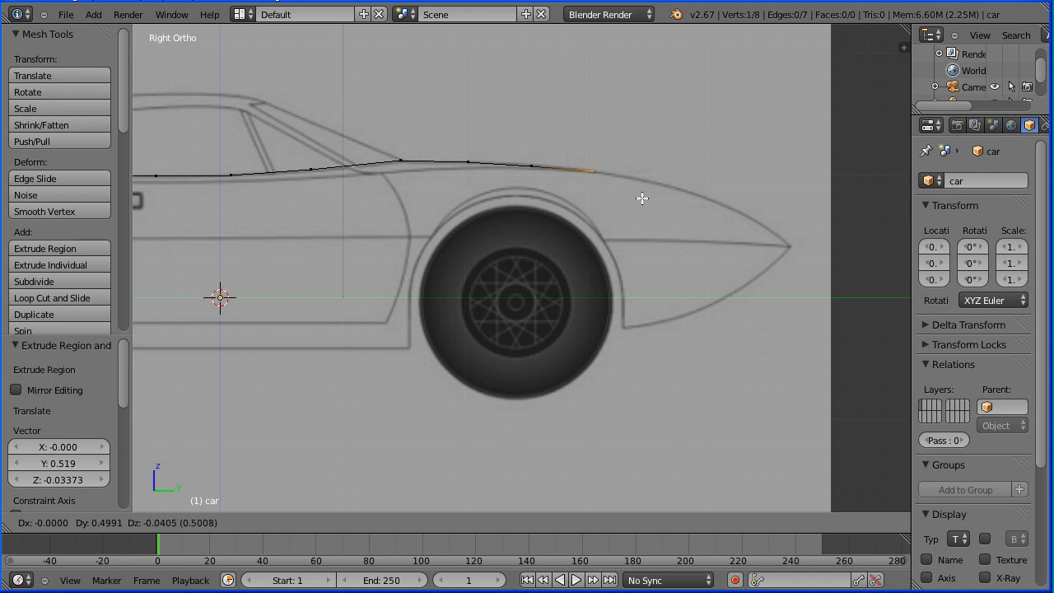
{"action": "left_click", "coordinate": [642, 199]}
Extrude four more vertices down the sloping hood line to the nose tip, the first two segments about 0.47 units each.
{"action": "key", "text": "e"}
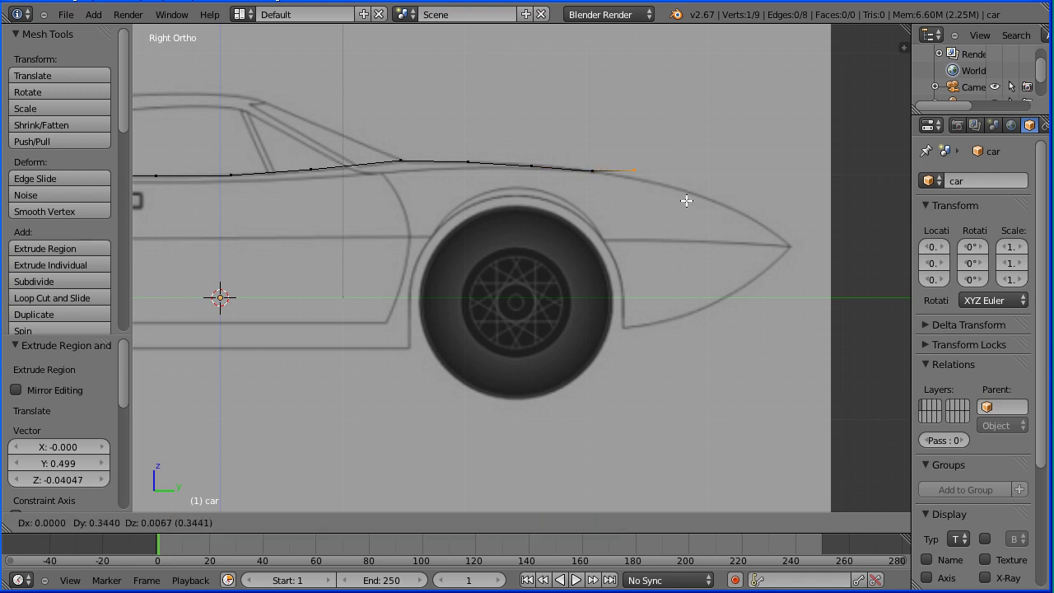
{"action": "left_click", "coordinate": [699, 208]}
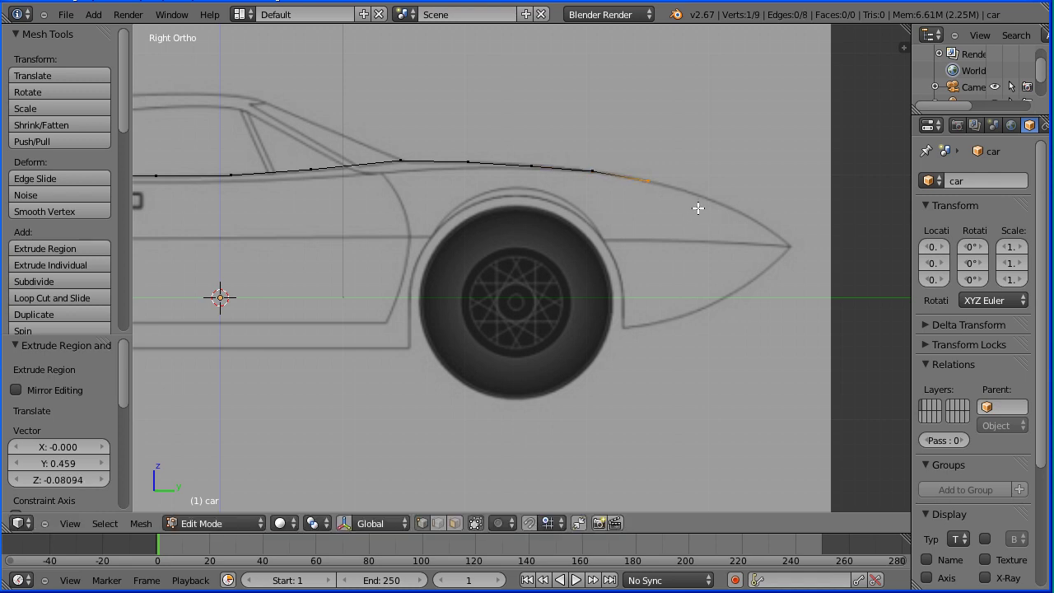
{"action": "key", "text": "e"}
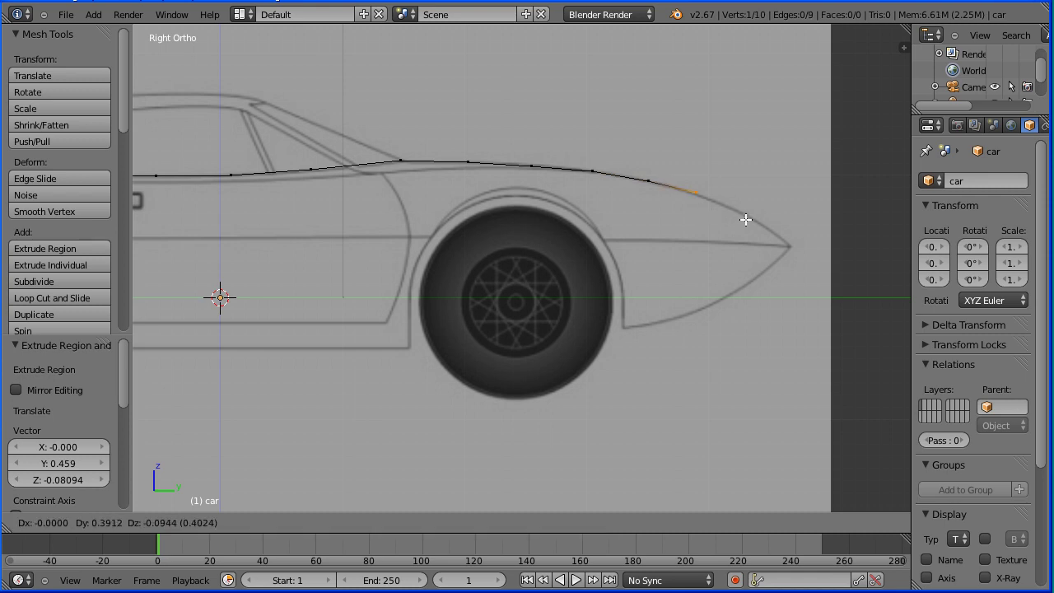
{"action": "left_click", "coordinate": [752, 224]}
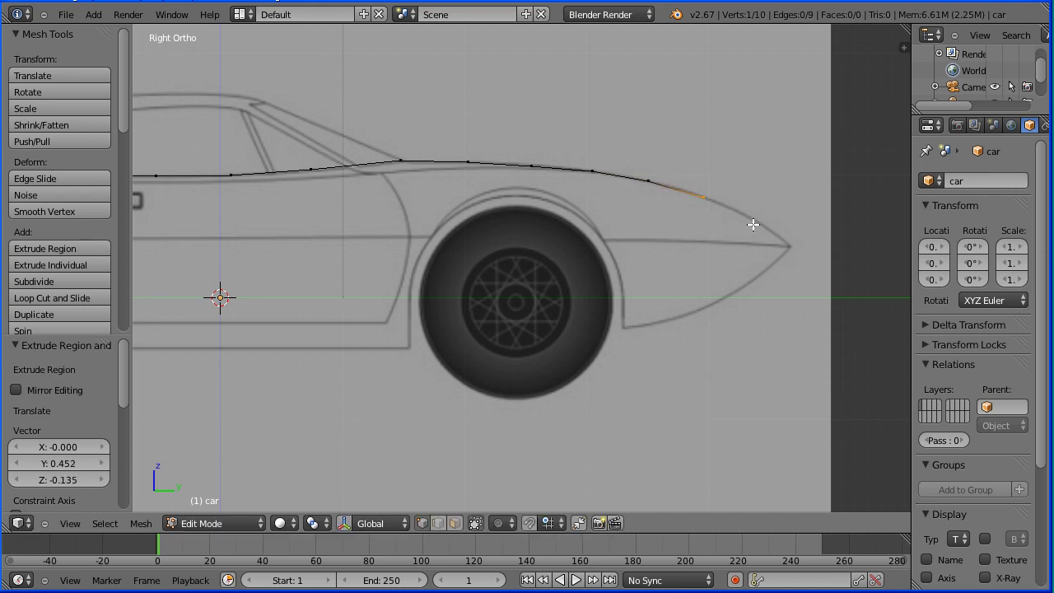
{"action": "key", "text": "e"}
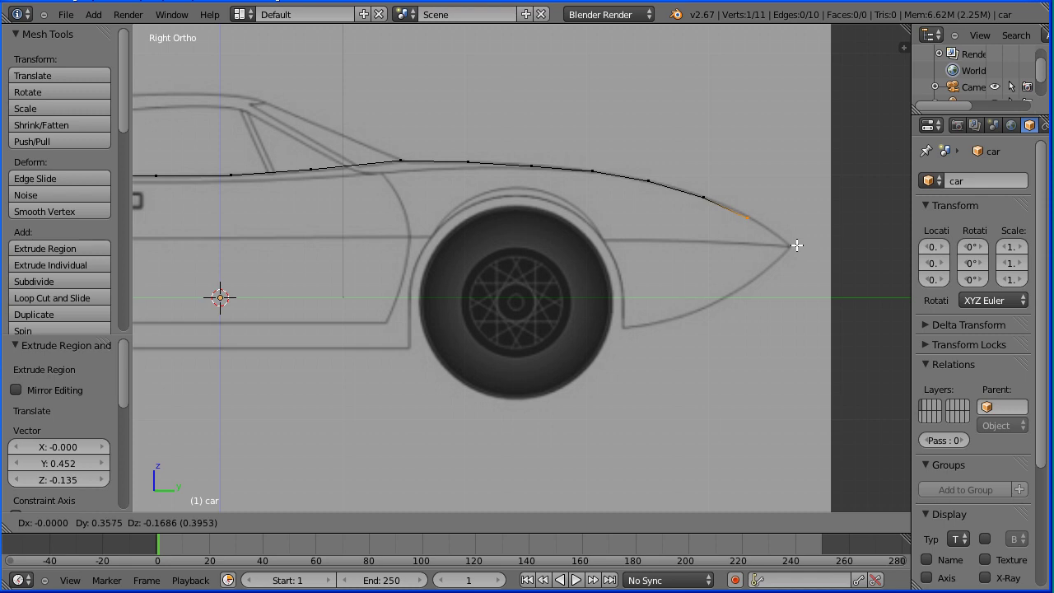
{"action": "left_click", "coordinate": [797, 243]}
{"action": "key", "text": "e"}
{"action": "right_click", "coordinate": [833, 266]}
{"action": "key", "text": "Tab"}
{"action": "key", "text": "Tab"}
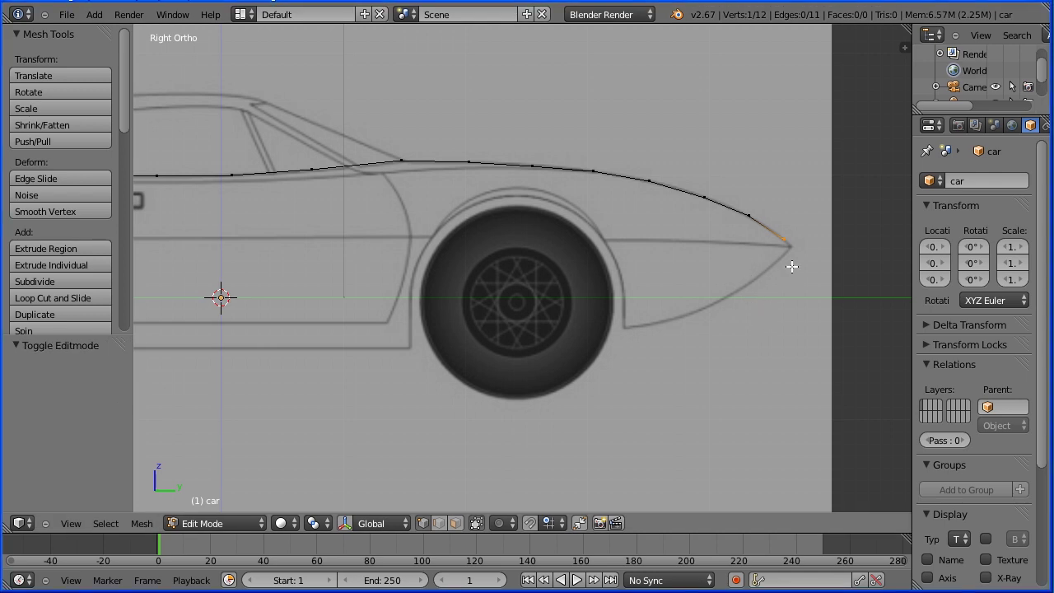
Extrude three vertices around the nose tip and back along its underside, in segments of about 0.17, 0.32 and 0.37 units.
{"action": "key", "text": "e"}
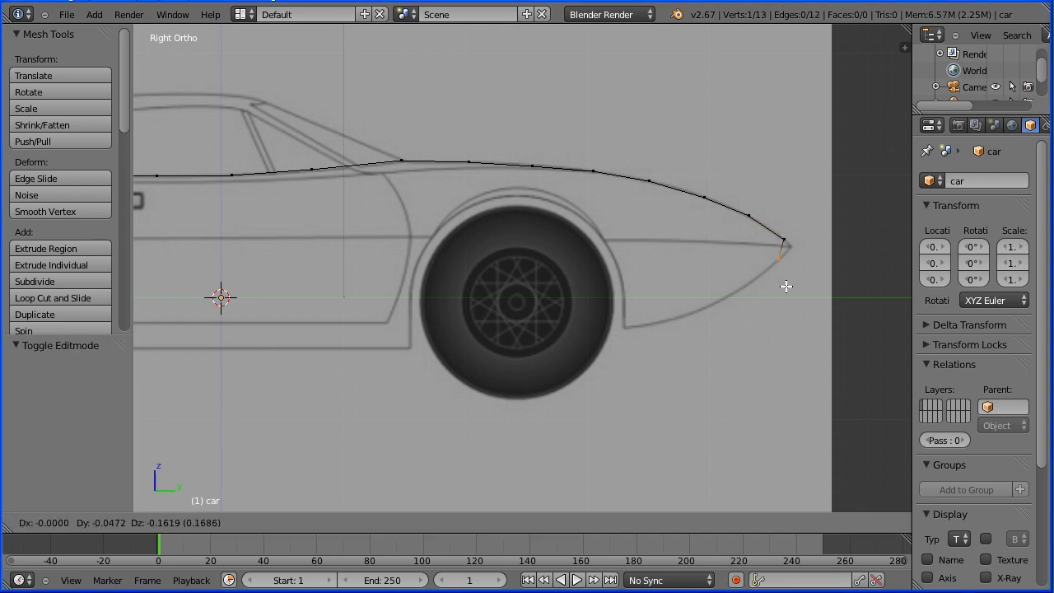
{"action": "left_click", "coordinate": [786, 286]}
{"action": "key", "text": "e"}
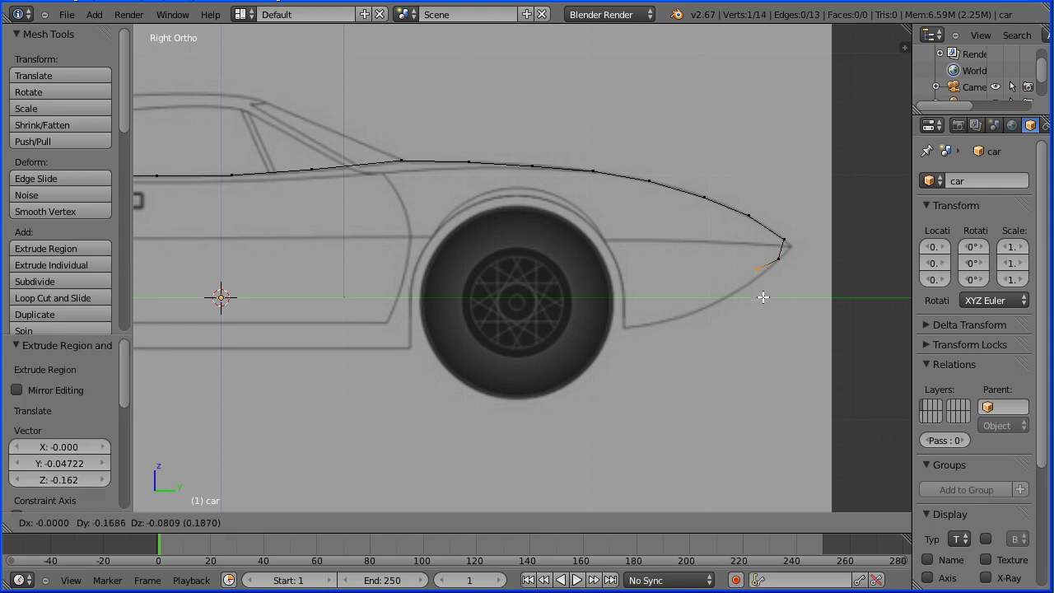
{"action": "left_click", "coordinate": [757, 312]}
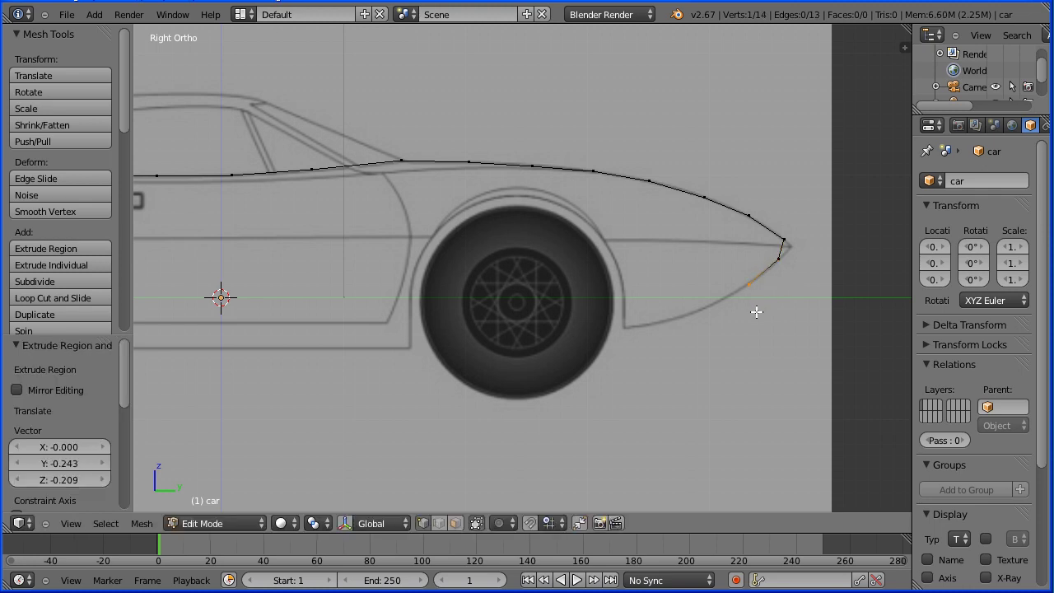
{"action": "key", "text": "e"}
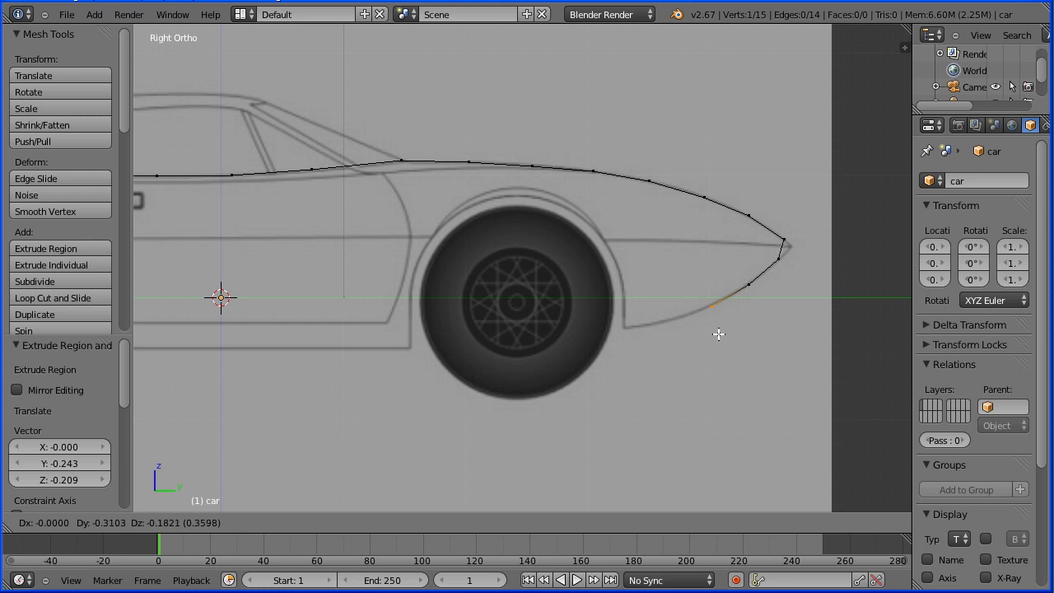
{"action": "left_click", "coordinate": [716, 333]}
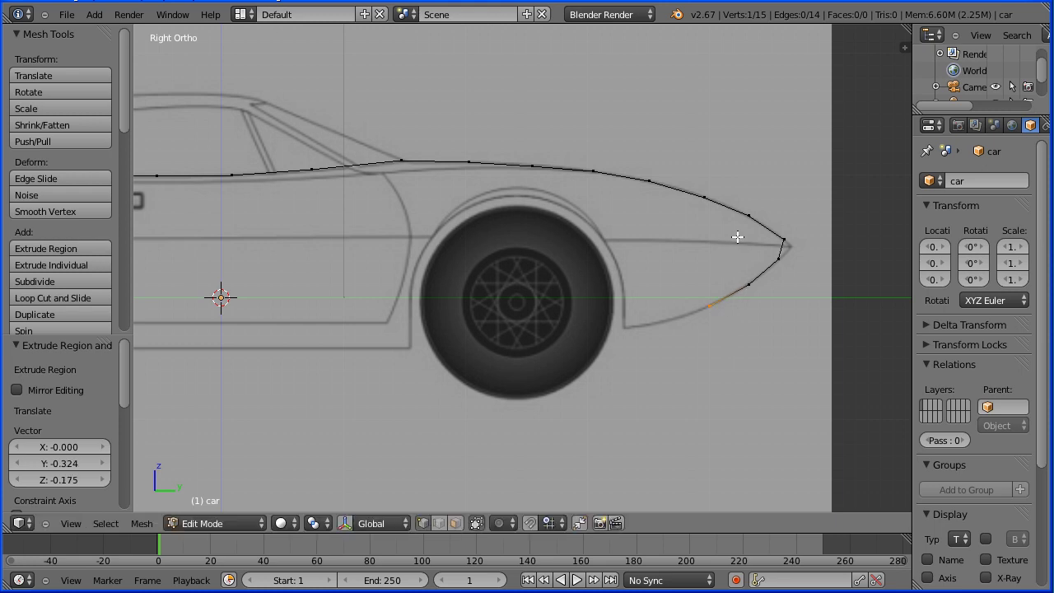
Join the two hood vertices nearest the nose tip to the underside vertices below them with vertical edges.
{"action": "right_click", "coordinate": [704, 198], "text": "shift"}
{"action": "left_click", "coordinate": [141, 524]}
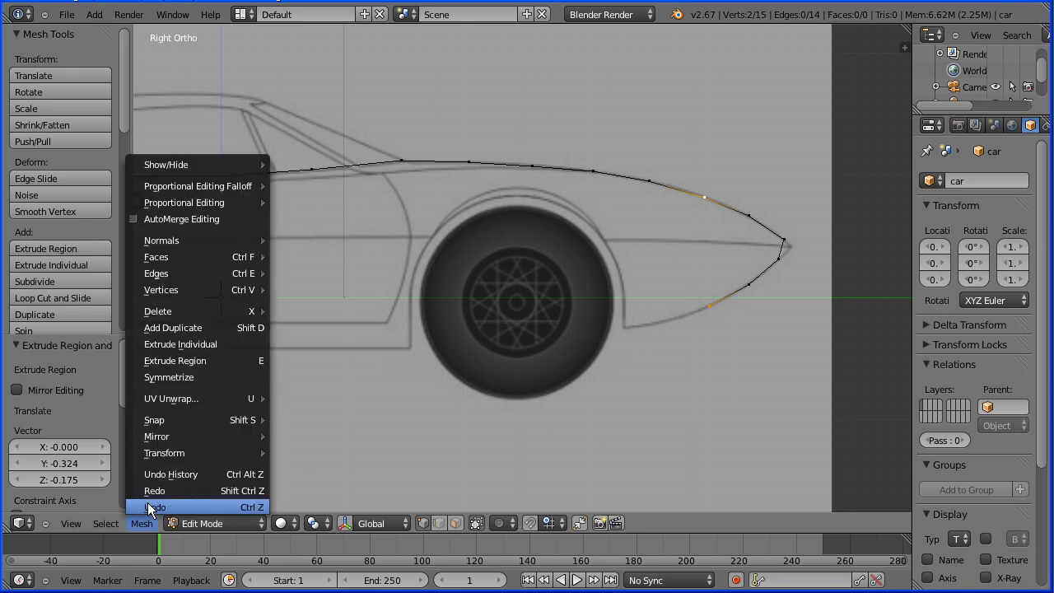
{"action": "mouse_move", "coordinate": [159, 273]}
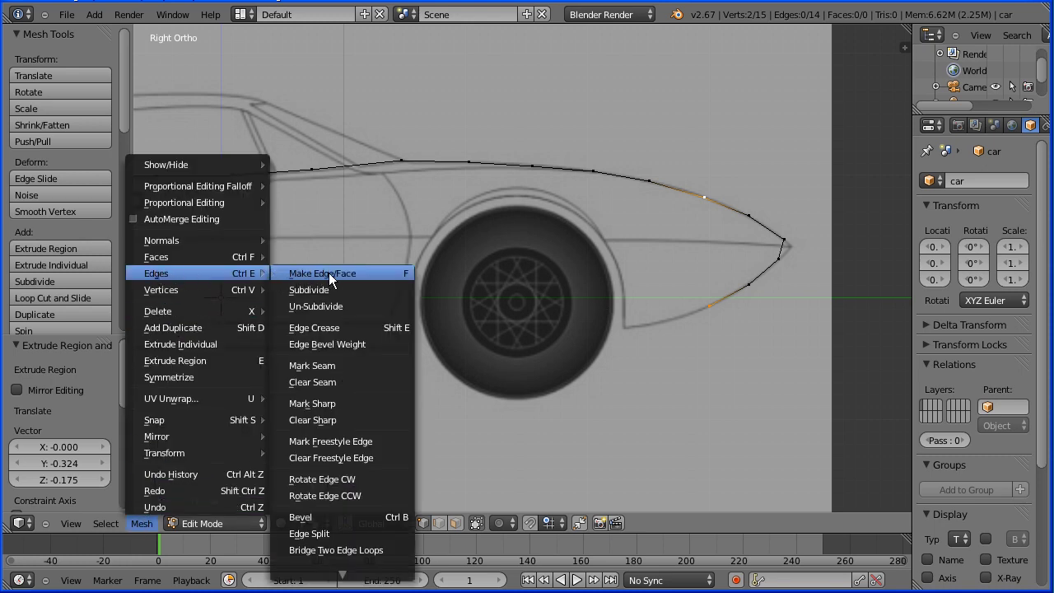
{"action": "left_click", "coordinate": [392, 281]}
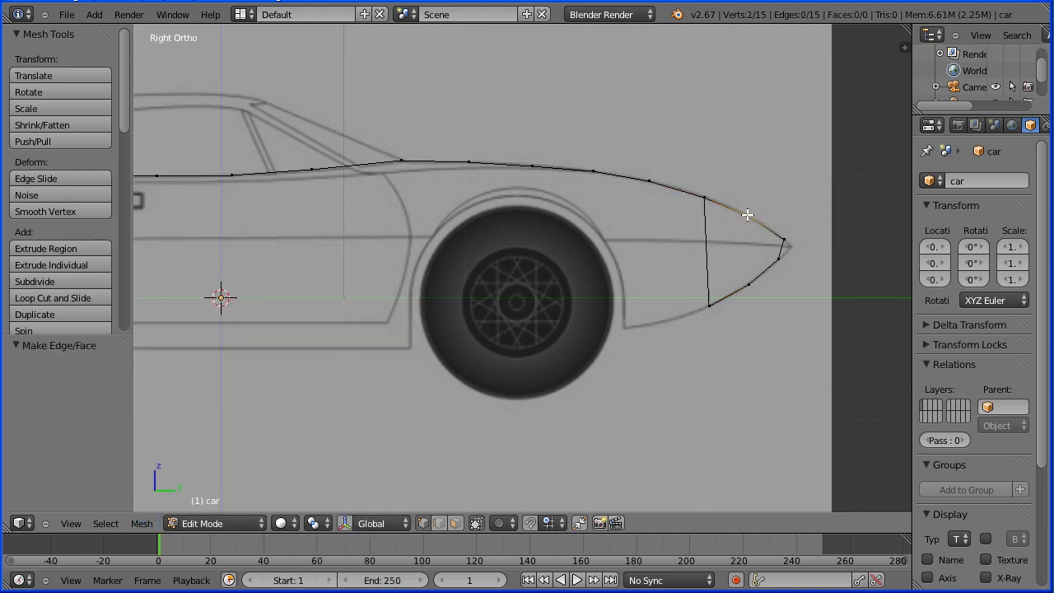
{"action": "right_click", "coordinate": [749, 285], "text": "shift"}
{"action": "key", "text": "f"}
Move the rearmost underside vertex about -0.034 in Y and -0.020 in Z to straighten the vertical edge above it.
{"action": "right_click", "coordinate": [709, 305]}
{"action": "key", "text": "g"}
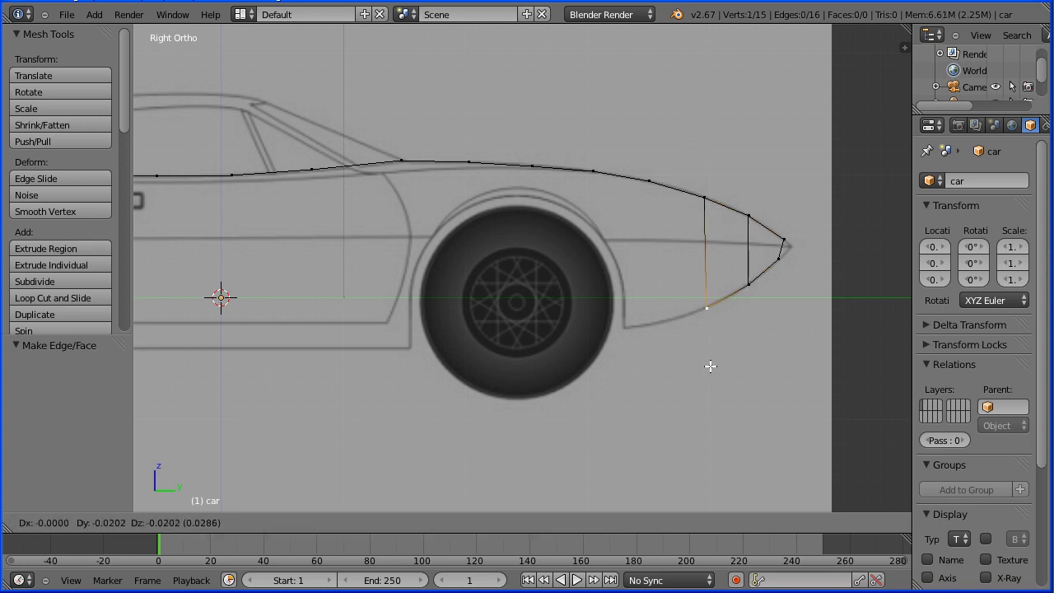
{"action": "left_click", "coordinate": [709, 366]}
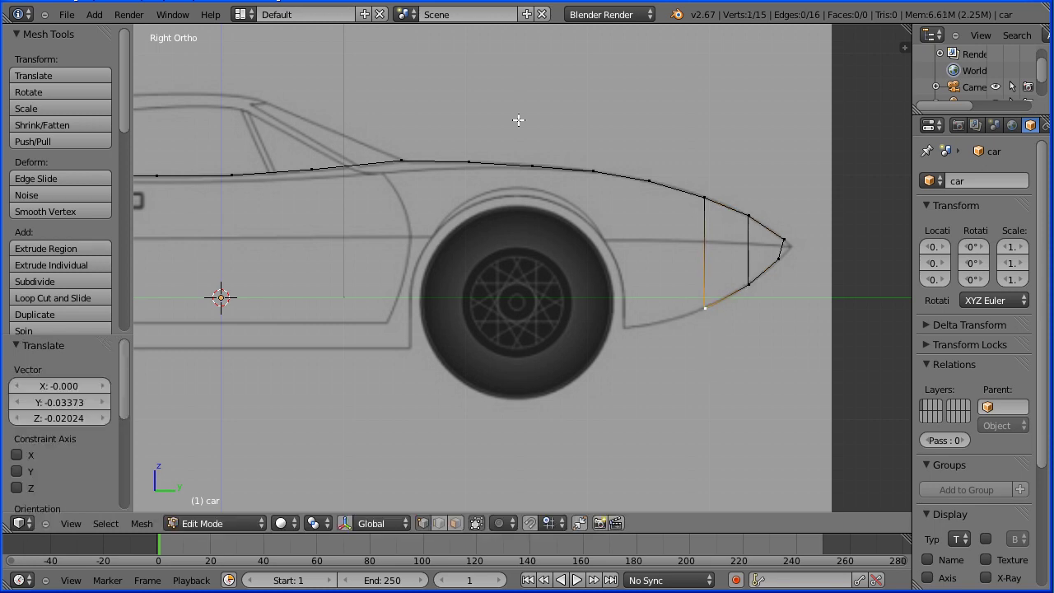
{"action": "key", "text": "Tab"}
{"action": "key", "text": "Tab"}
Extrude five vertices backward under the front wheel to the sill's front corner, in segments of about 0.42, 0.48, 0.52, 0.54 and 0.58 units.
{"action": "key", "text": "e"}
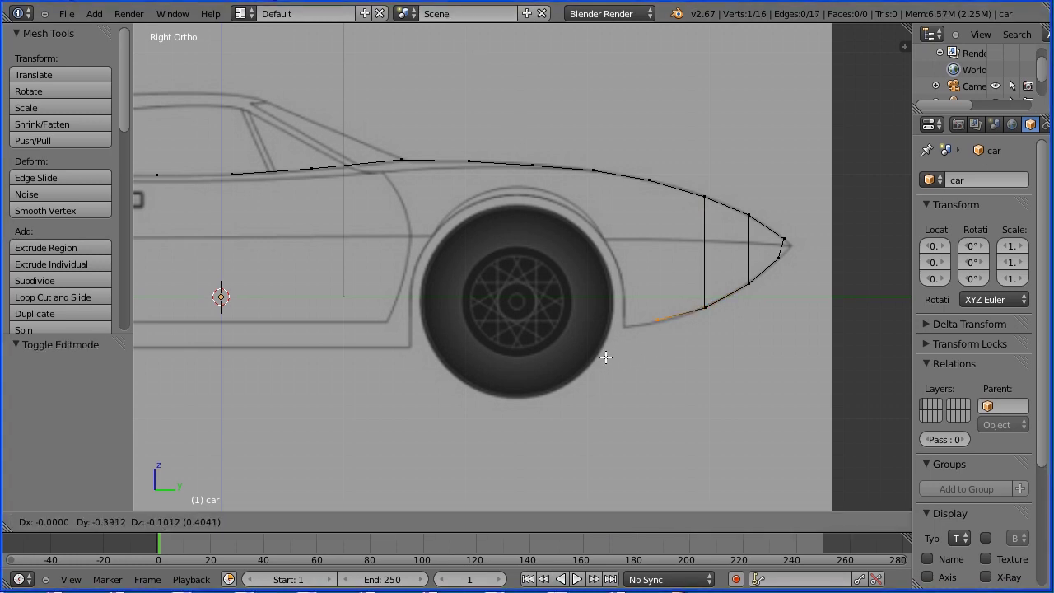
{"action": "left_click", "coordinate": [603, 360]}
{"action": "key", "text": "e"}
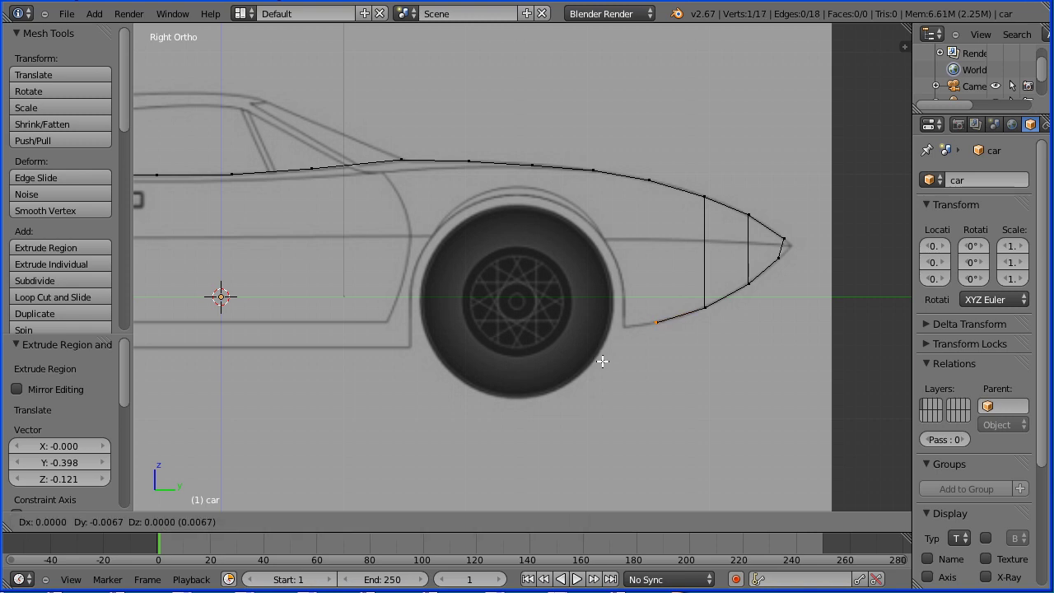
{"action": "left_click", "coordinate": [546, 372]}
{"action": "key", "text": "e"}
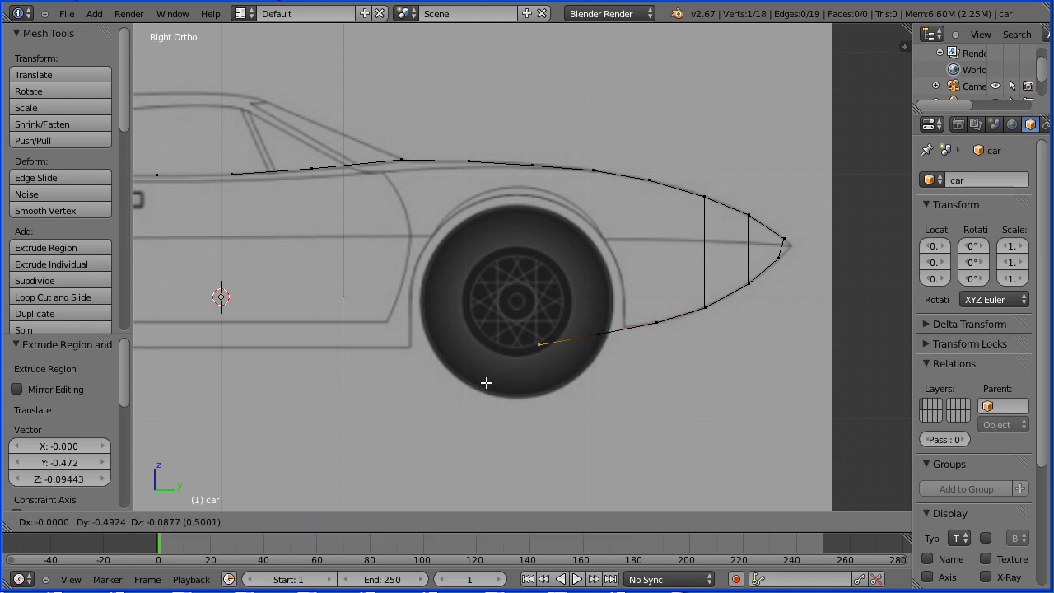
{"action": "left_click", "coordinate": [483, 380]}
{"action": "key", "text": "e"}
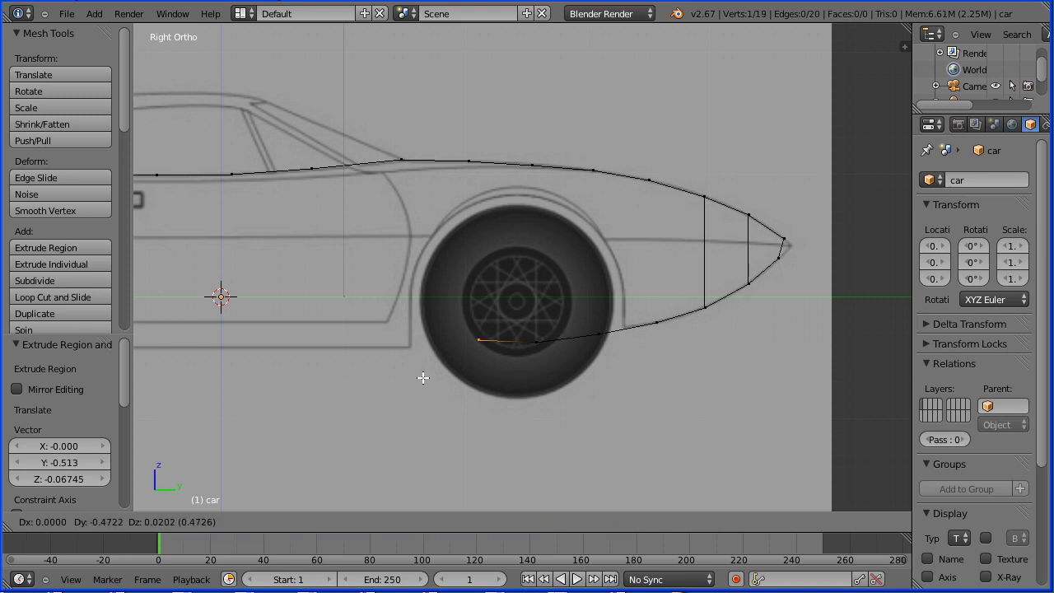
{"action": "left_click", "coordinate": [419, 381]}
{"action": "key", "text": "e"}
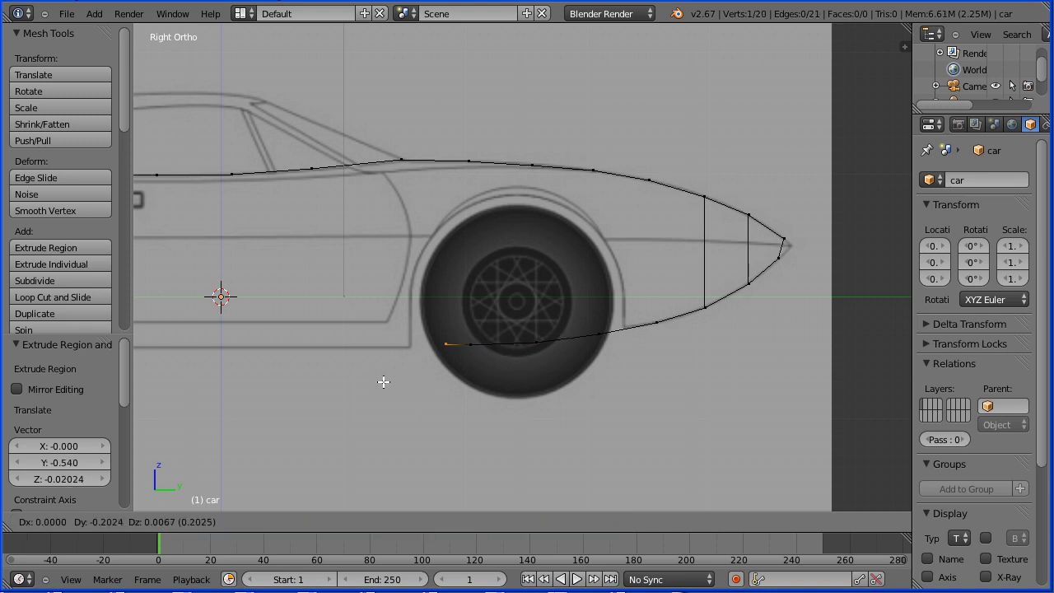
{"action": "left_click", "coordinate": [347, 385]}
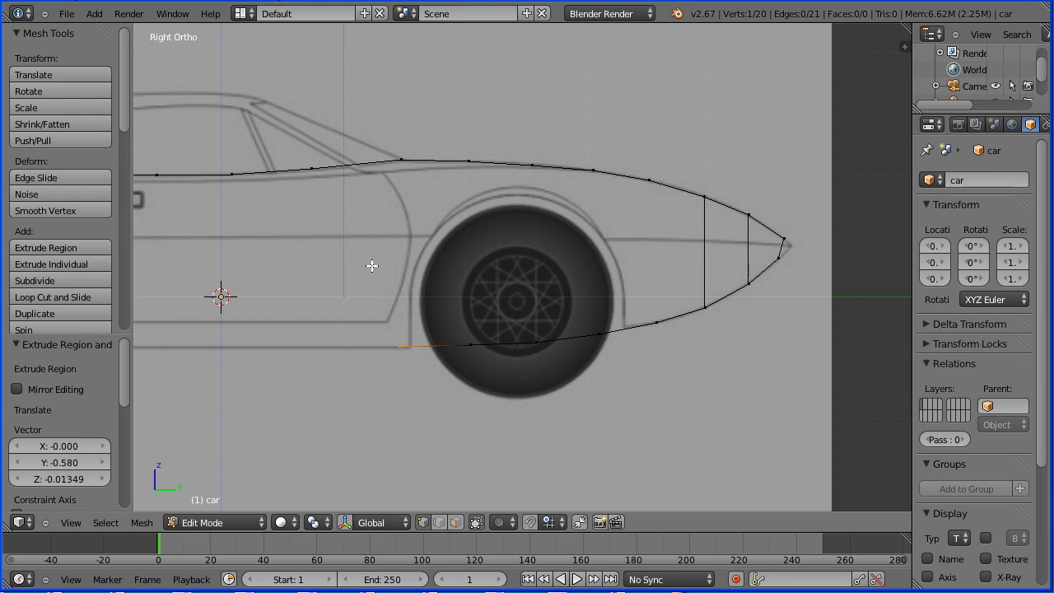
Join the windshield-base vertex and the next two hood vertices to the underside vertices below them with vertical edges.
{"action": "right_click", "coordinate": [402, 160], "text": "shift"}
{"action": "key", "text": "f"}
{"action": "right_click", "coordinate": [464, 162]}
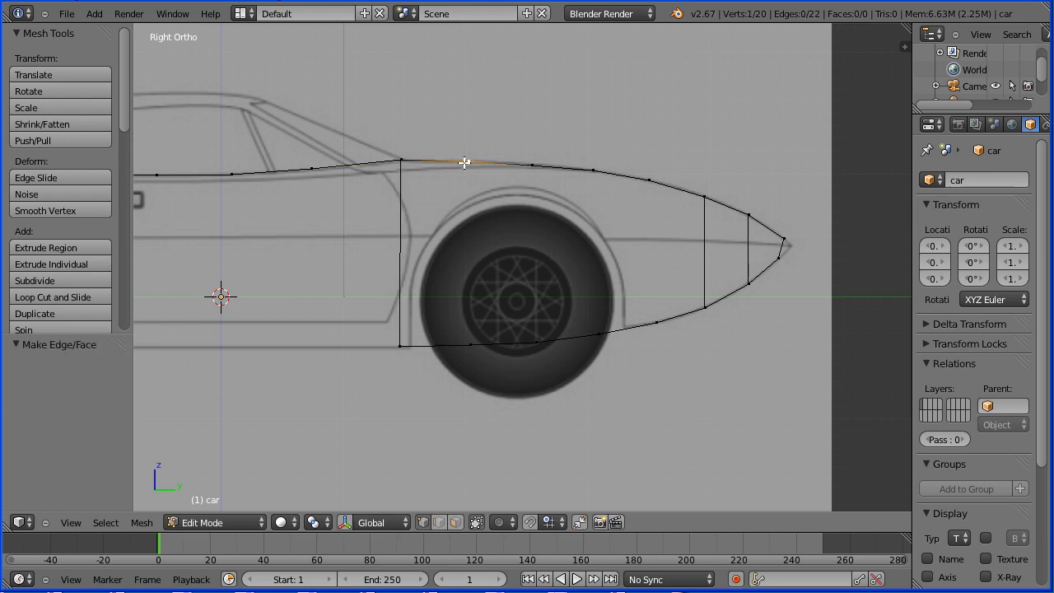
{"action": "right_click", "coordinate": [470, 344], "text": "shift"}
{"action": "key", "text": "f"}
{"action": "right_click", "coordinate": [531, 166]}
{"action": "right_click", "coordinate": [536, 340], "text": "shift"}
{"action": "key", "text": "f"}
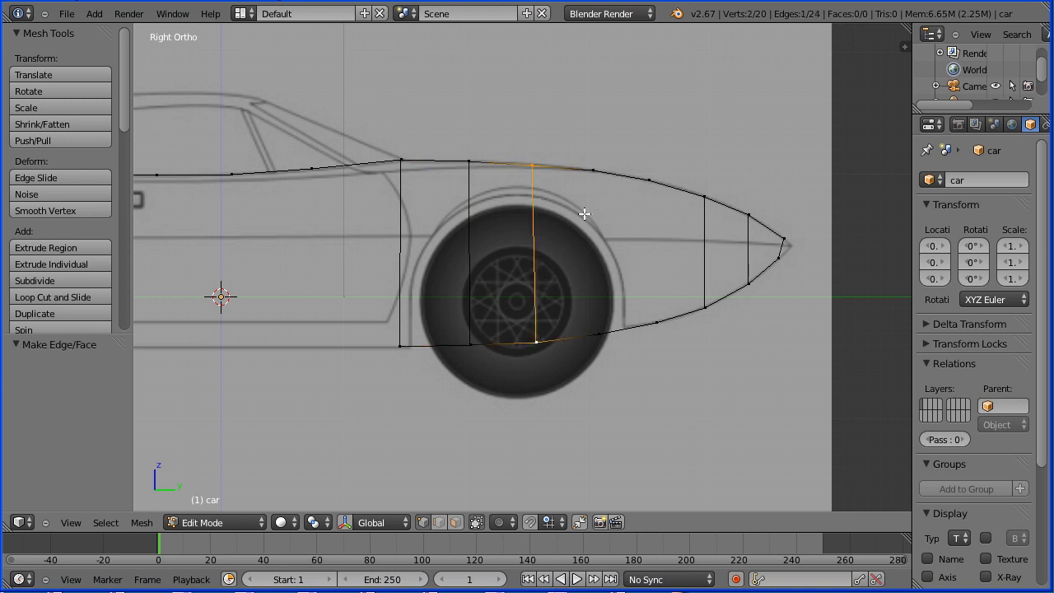
Join the remaining two hood vertices, above and ahead of the wheel's front edge, to their underside vertices with vertical edges.
{"action": "right_click", "coordinate": [593, 172]}
{"action": "right_click", "coordinate": [599, 334], "text": "shift"}
{"action": "key", "text": "f"}
{"action": "right_click", "coordinate": [650, 178]}
{"action": "right_click", "coordinate": [657, 322], "text": "shift"}
{"action": "key", "text": "f"}
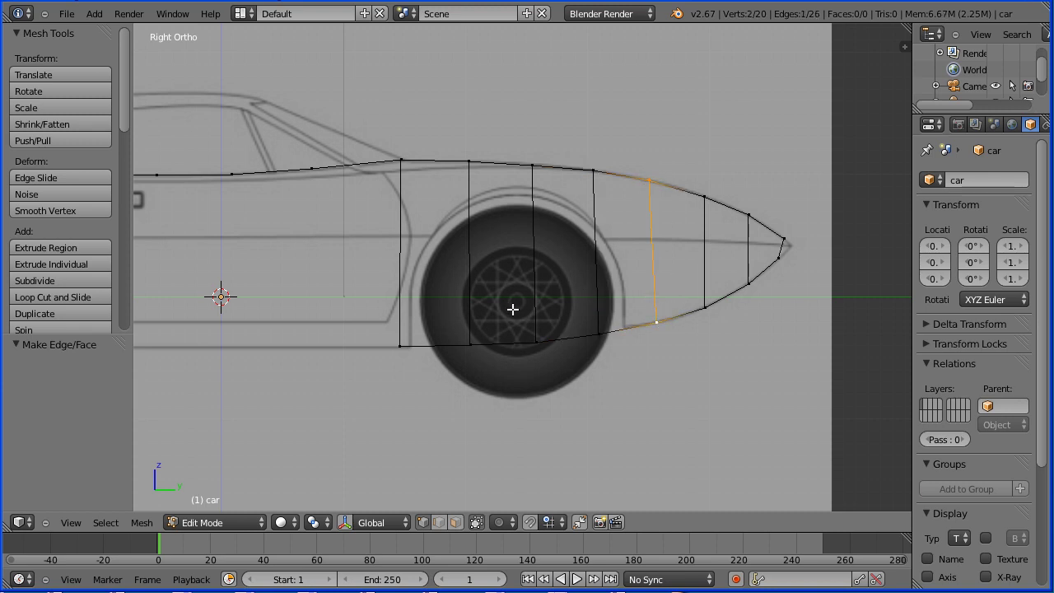
Move the underside vertex just ahead of the front wheel arch about -0.047 in Y and -0.013 in Z to straighten its vertical edge.
{"action": "right_click", "coordinate": [655, 326]}
{"action": "key", "text": "g"}
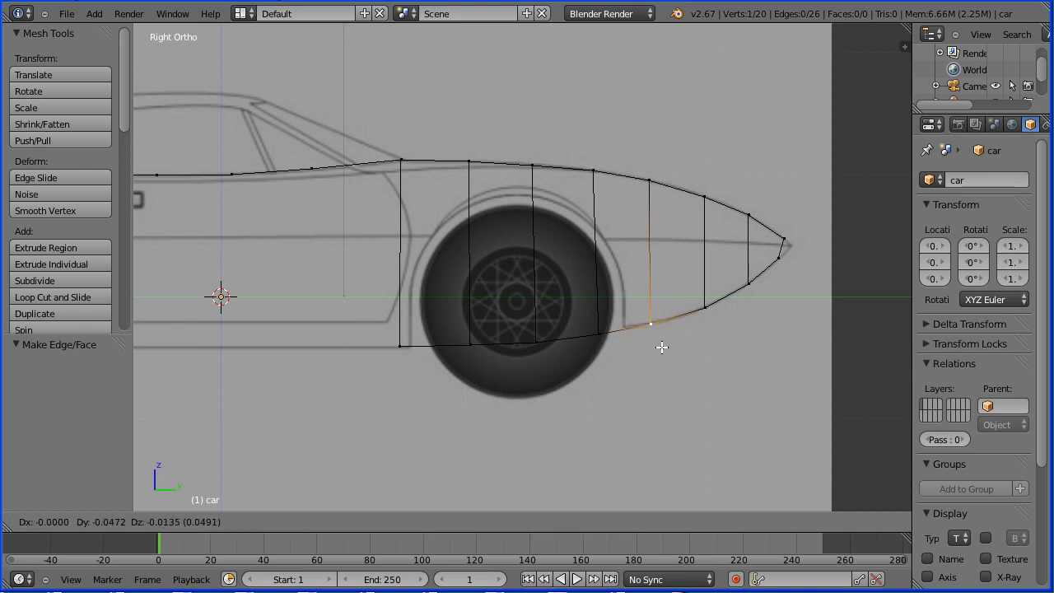
{"action": "left_click", "coordinate": [662, 346]}
{"action": "key", "text": "Tab"}
{"action": "key", "text": "Tab"}
Extrude the sill's front corner vertex backward about 0.63 units along the sill and select the beltline vertex above the new one.
{"action": "right_click", "coordinate": [397, 345]}
{"action": "key", "text": "e"}
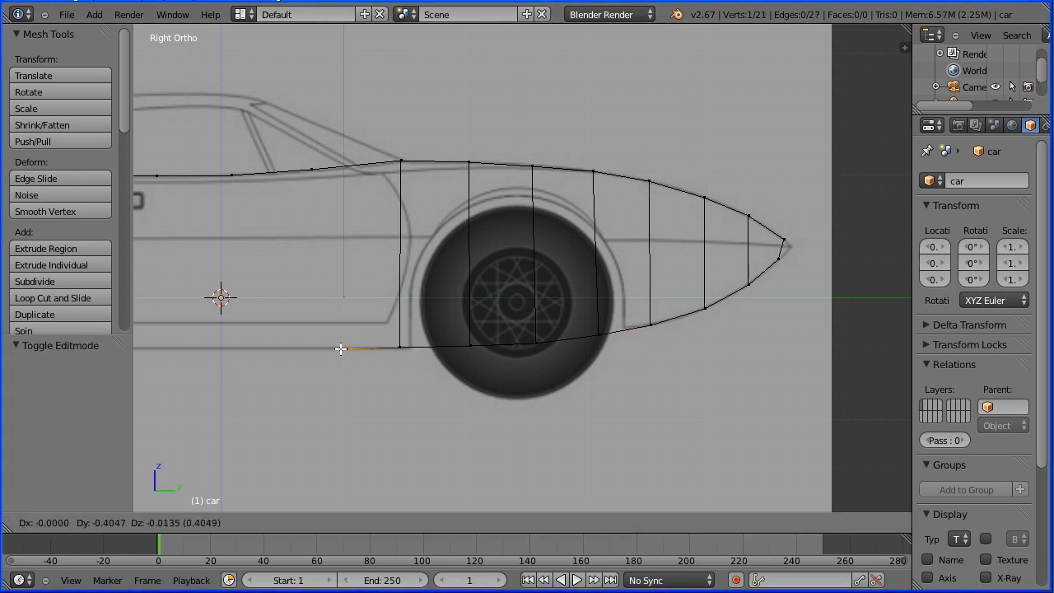
{"action": "left_click", "coordinate": [320, 348]}
{"action": "right_click", "coordinate": [309, 169]}
Open the recent file amxTut8.blend.
{"action": "left_click", "coordinate": [69, 16]}
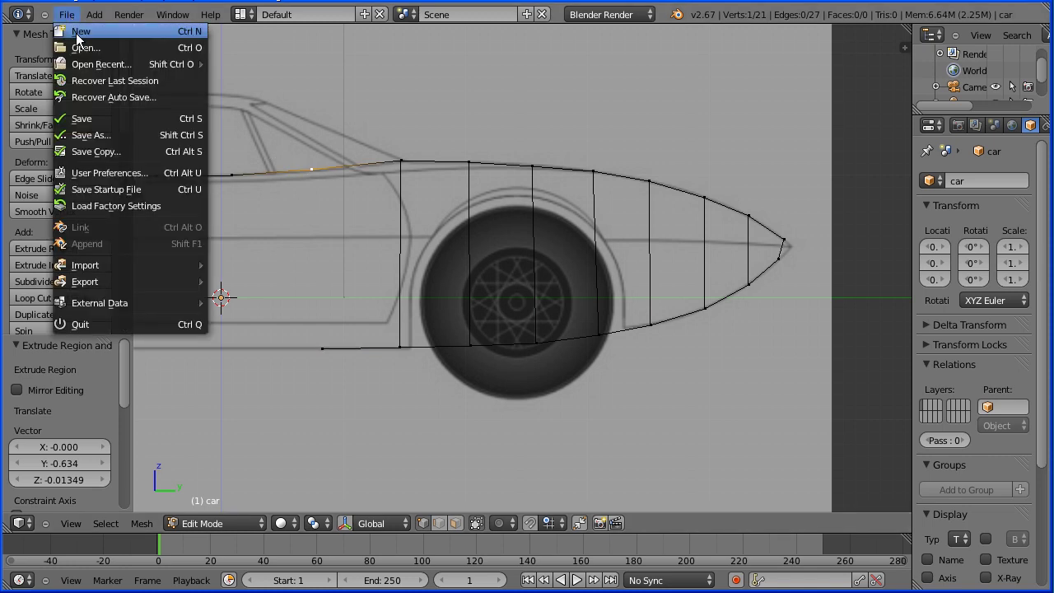
{"action": "mouse_move", "coordinate": [190, 65]}
{"action": "left_click", "coordinate": [293, 82]}
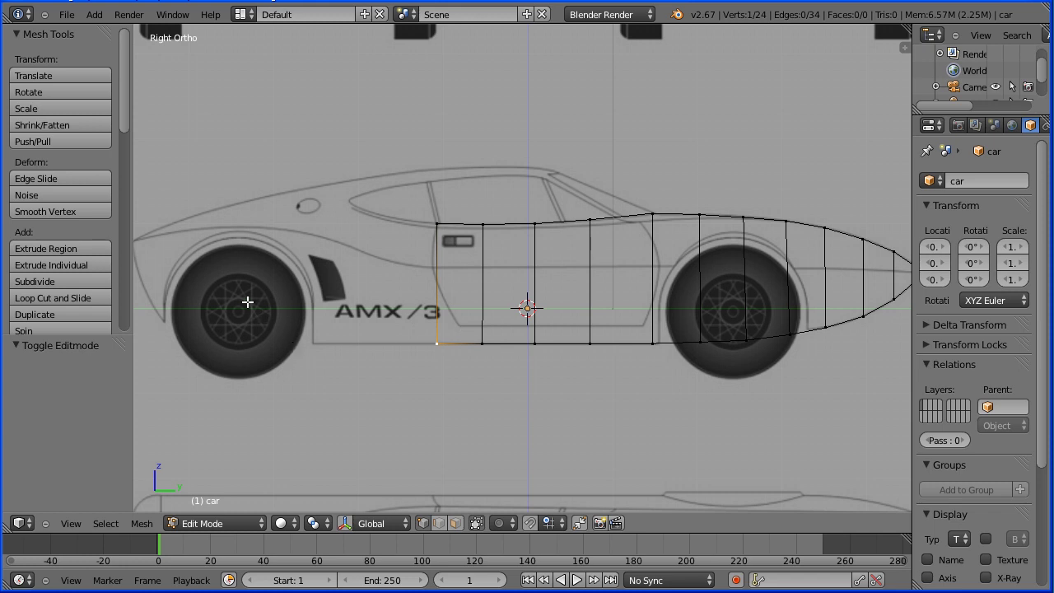
Place a vertex at the rear bumper's lower tip and extrude three vertices forward under the rear wheel, in segments of about 0.58, 0.58 and 0.61 units.
{"action": "middle_click_drag", "start_coordinate": [214, 272], "coordinate": [436, 257], "text": "shift"}
{"action": "scroll", "coordinate": [446, 308], "scroll_direction": "up", "scroll_amount": 4}
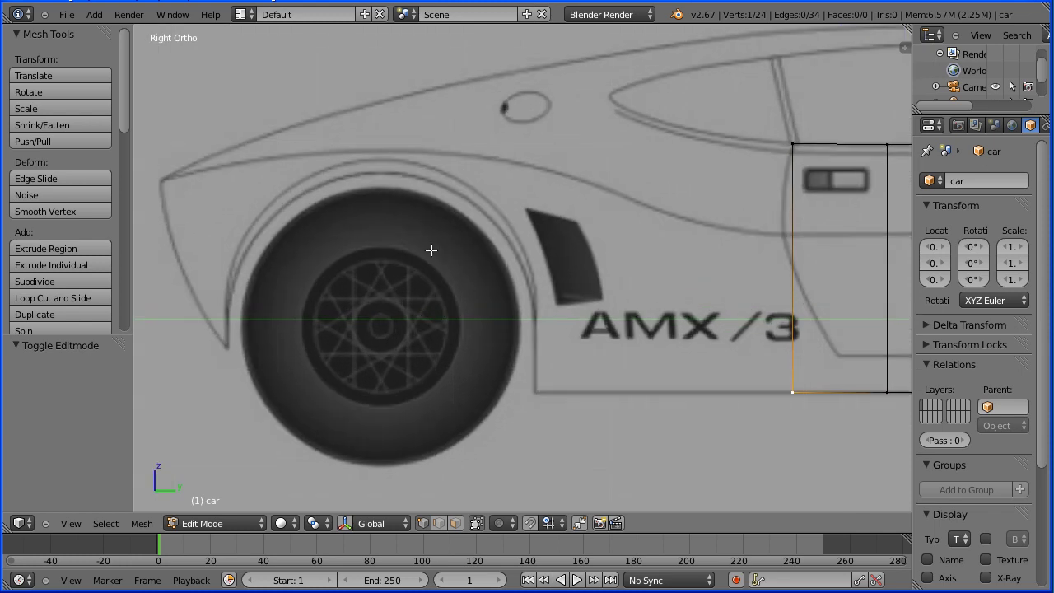
{"action": "key", "text": "a"}
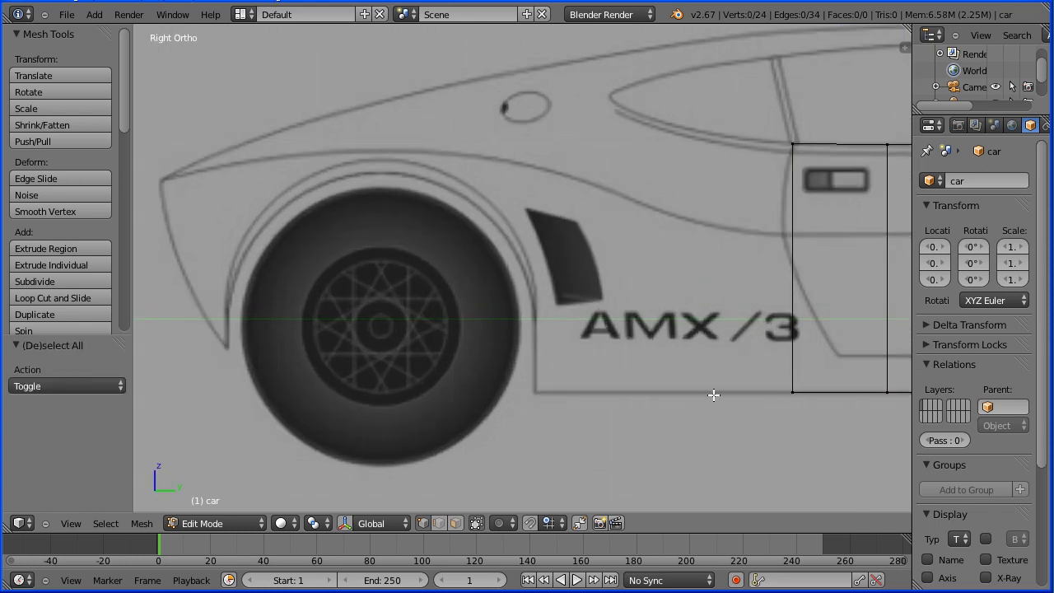
{"action": "right_click", "coordinate": [227, 347], "text": "ctrl"}
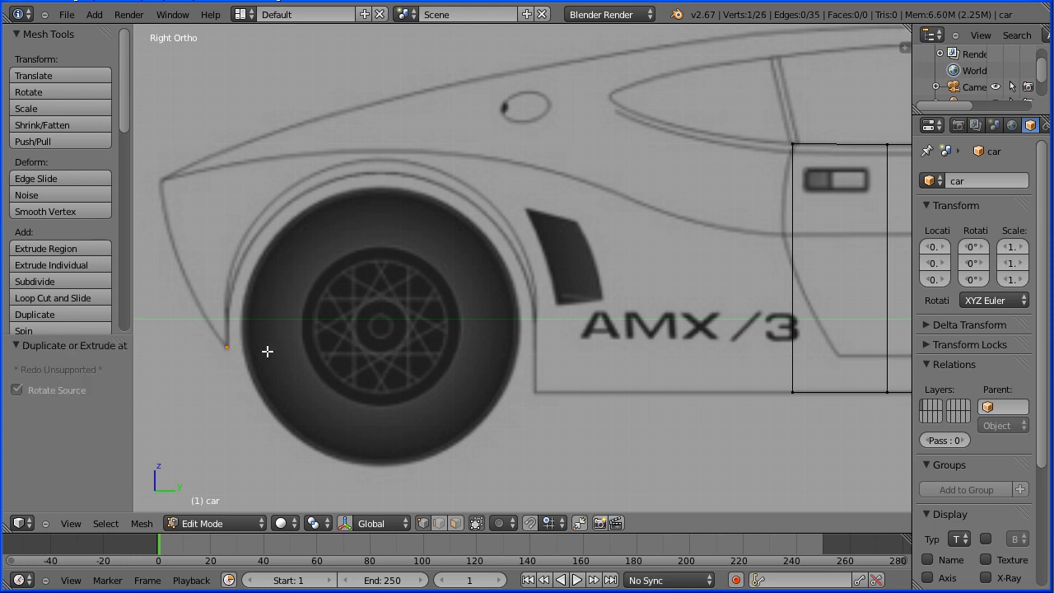
{"action": "key", "text": "e"}
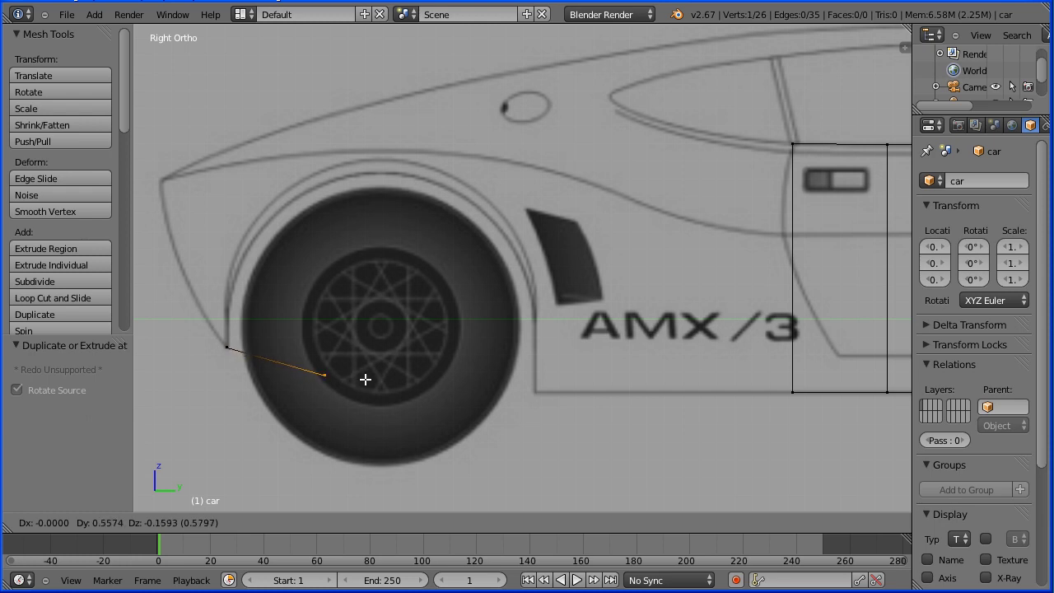
{"action": "left_click", "coordinate": [365, 379]}
{"action": "key", "text": "e"}
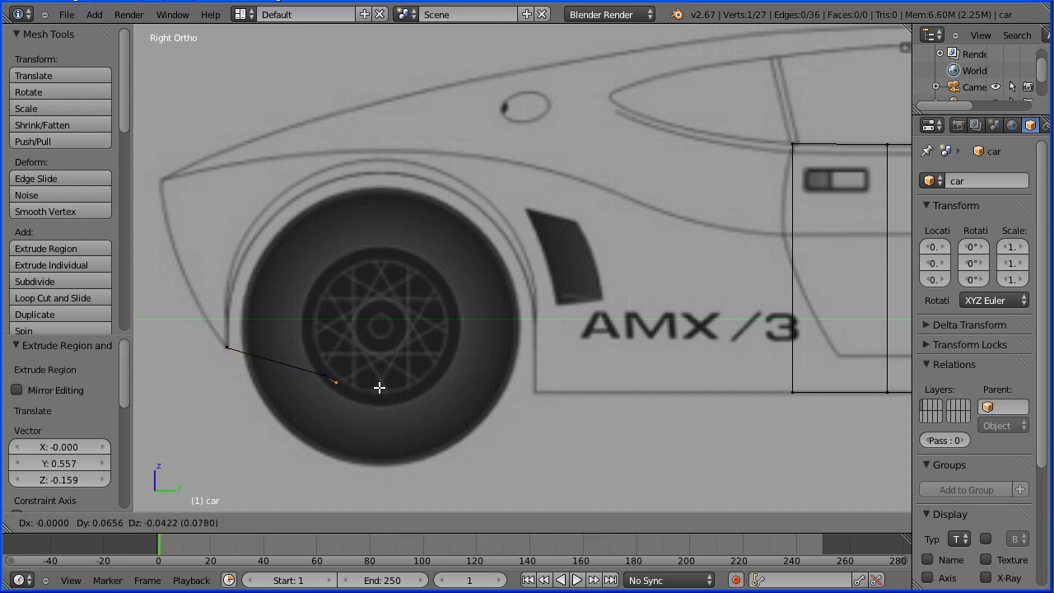
{"action": "left_click", "coordinate": [467, 388]}
{"action": "key", "text": "e"}
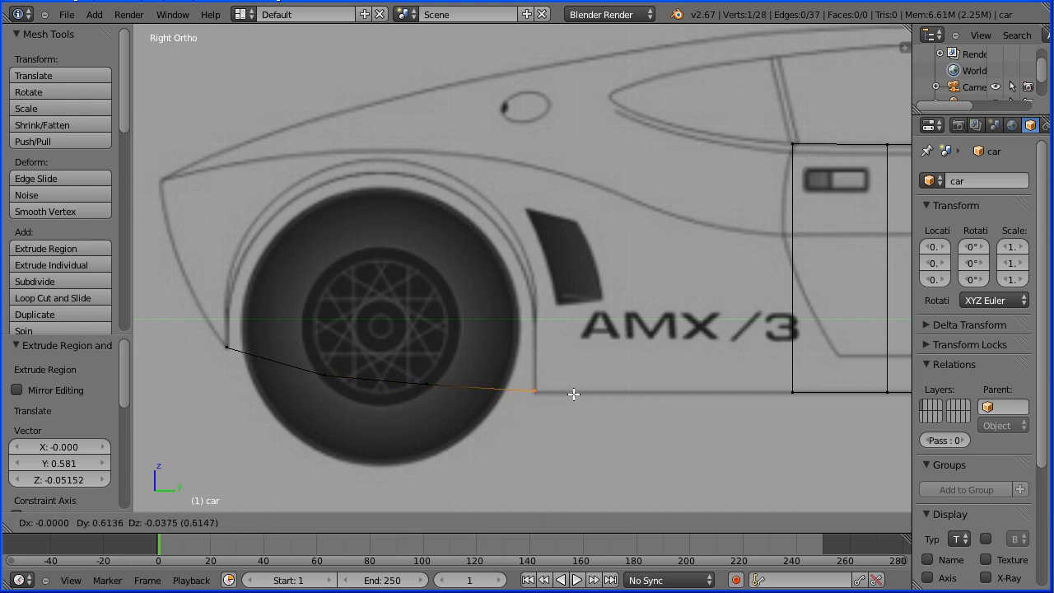
{"action": "left_click", "coordinate": [572, 395]}
Extrude another vertex forward halfway along the rear sill and join it to the sill vertex below the door's rear edge.
{"action": "key", "text": "e"}
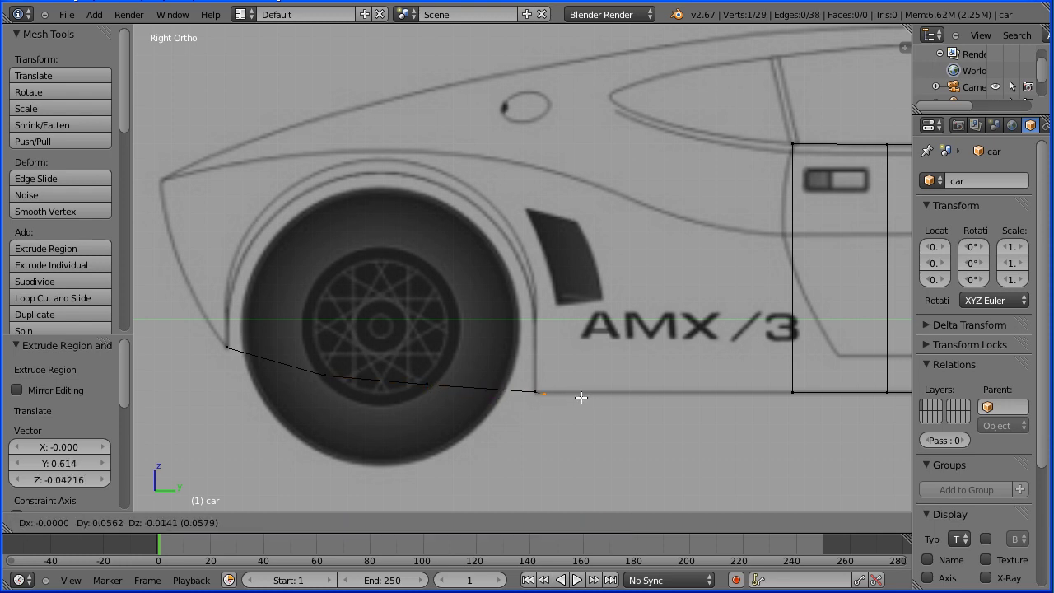
{"action": "left_click", "coordinate": [696, 396]}
{"action": "right_click", "coordinate": [793, 389], "text": "shift"}
{"action": "key", "text": "f"}
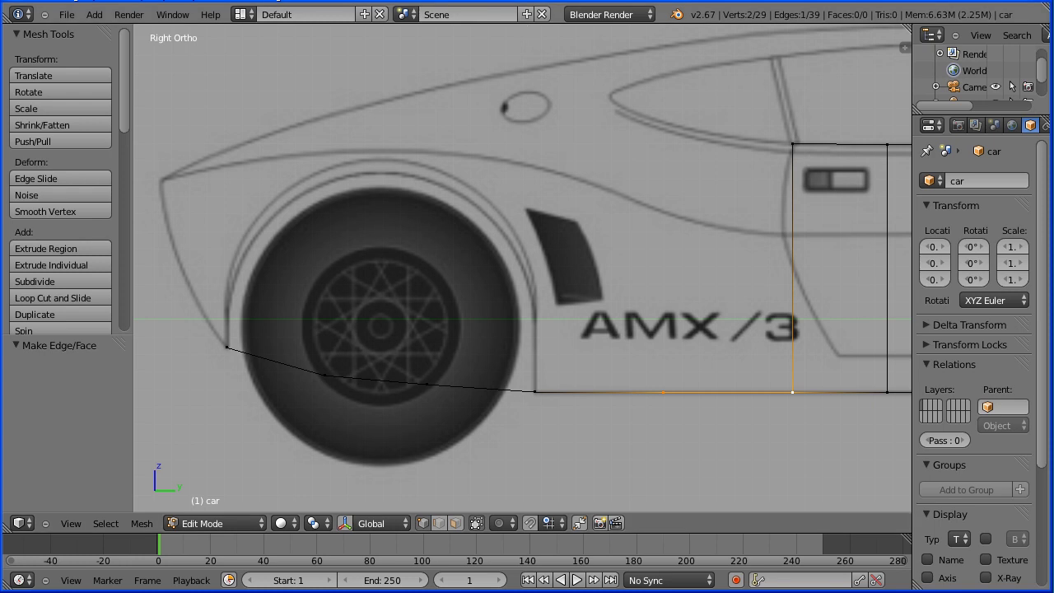
{"action": "key", "text": "Tab"}
{"action": "key", "text": "Tab"}
Extrude three vertices from the rear bumper's lower tip up the curved rear end to the tail's upper point, rising about 0.28, 0.26 and 0.41 units.
{"action": "right_click", "coordinate": [229, 346]}
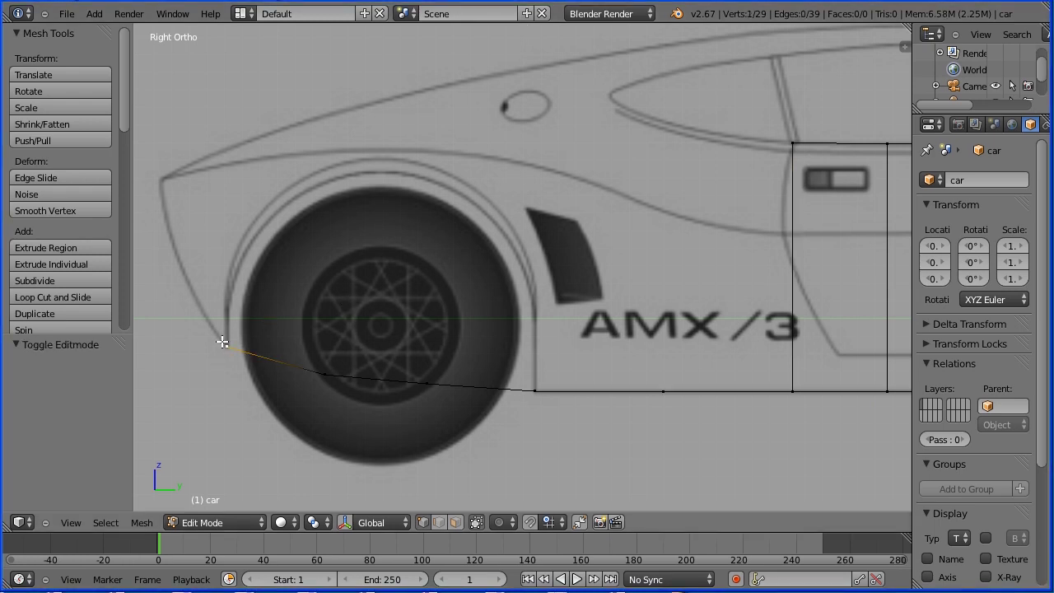
{"action": "key", "text": "e"}
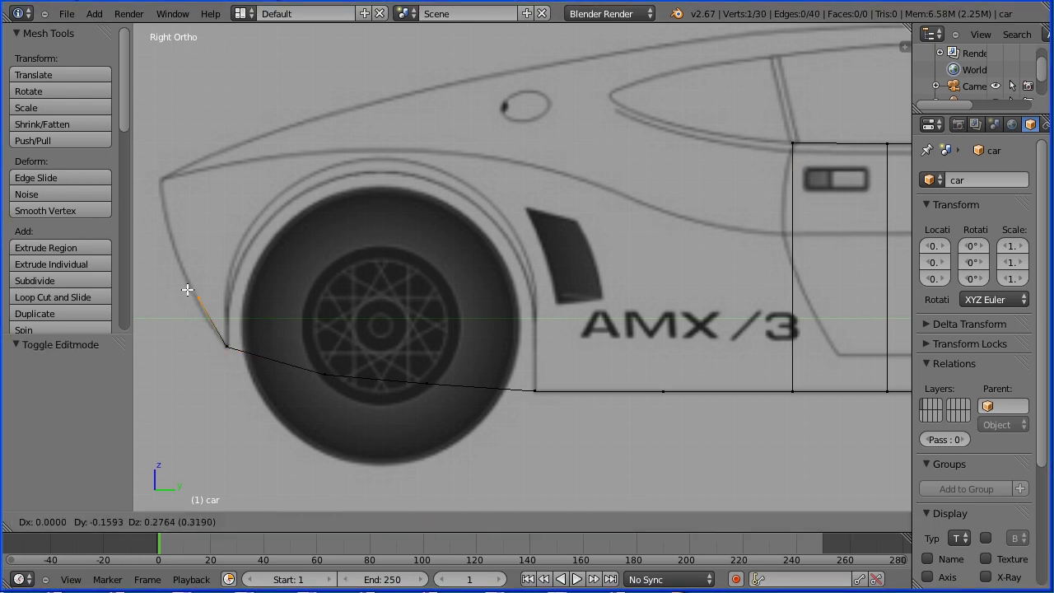
{"action": "left_click", "coordinate": [185, 289]}
{"action": "key", "text": "e"}
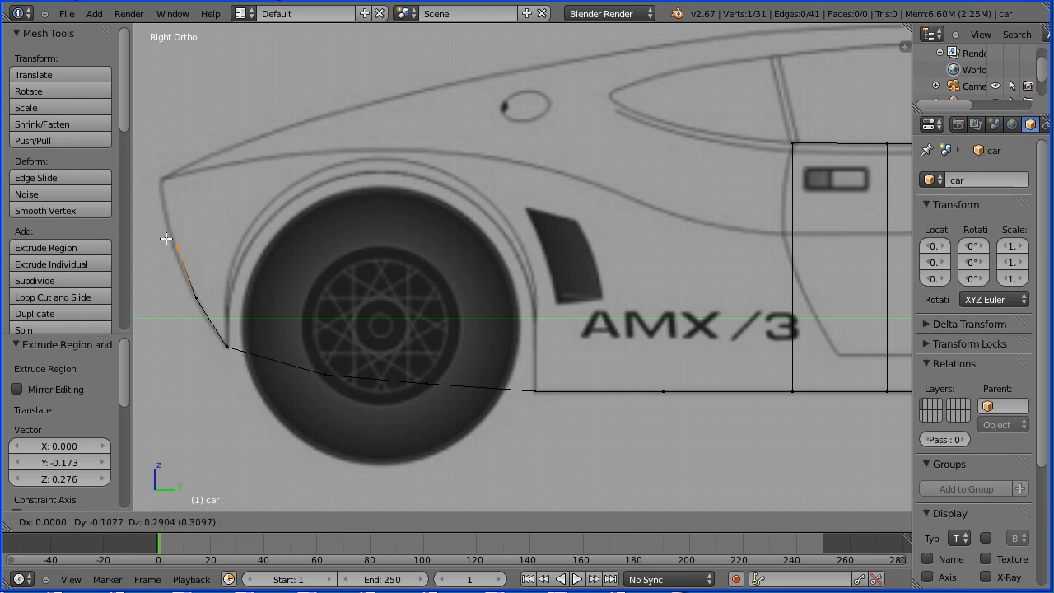
{"action": "left_click", "coordinate": [166, 244]}
{"action": "key", "text": "e"}
{"action": "left_click", "coordinate": [152, 173]}
Extrude four vertices forward from the tail's upper point over the rear fender, the last three spaced about 0.73, 0.78 and 0.78 units in Y.
{"action": "key", "text": "e"}
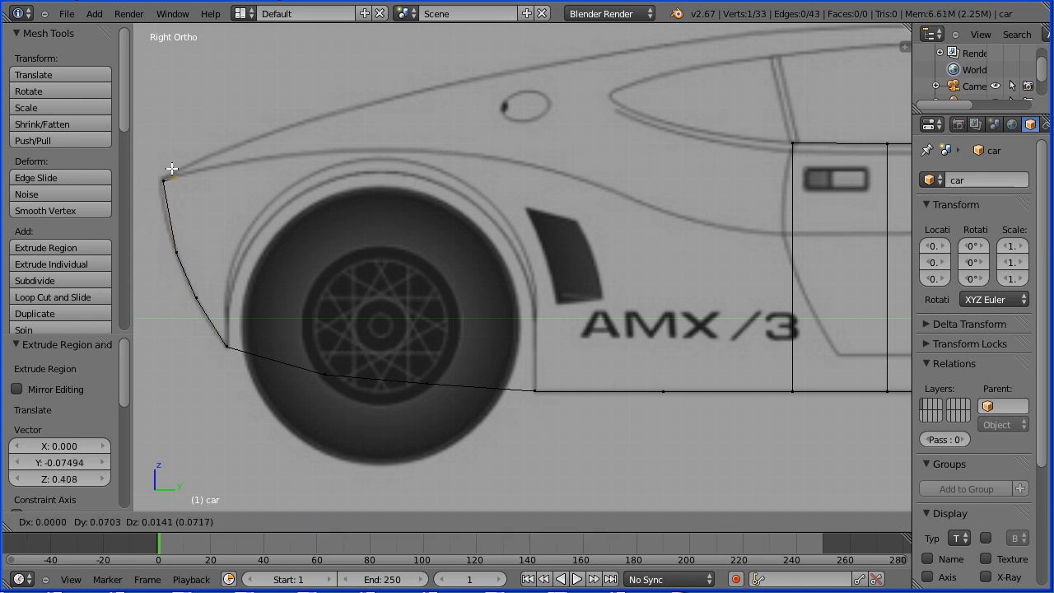
{"action": "left_click", "coordinate": [248, 136]}
{"action": "key", "text": "e"}
{"action": "left_click", "coordinate": [378, 105]}
{"action": "key", "text": "e"}
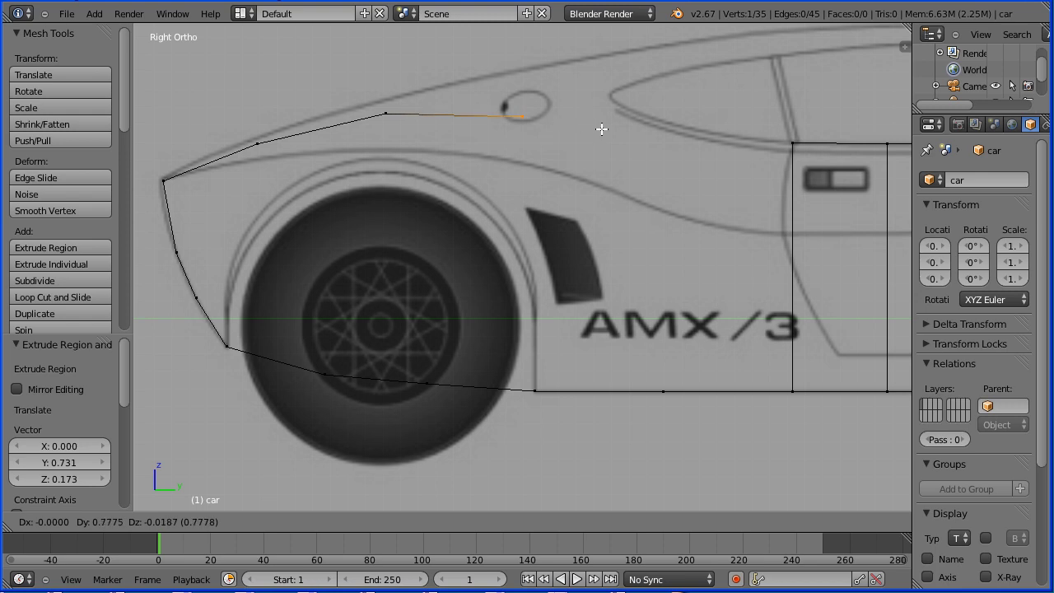
{"action": "left_click", "coordinate": [602, 126]}
{"action": "key", "text": "e"}
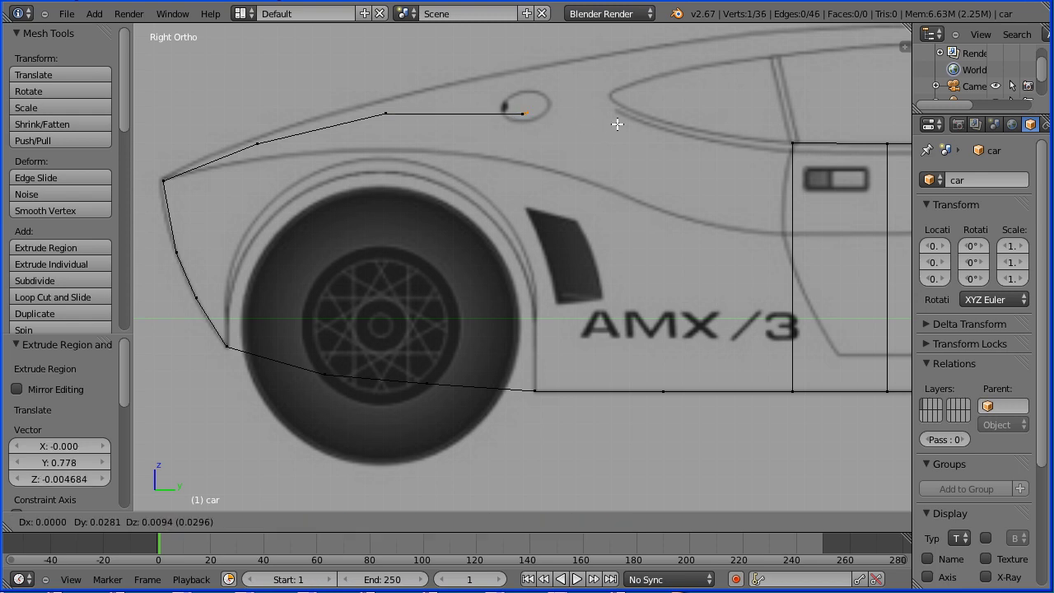
{"action": "left_click", "coordinate": [738, 149]}
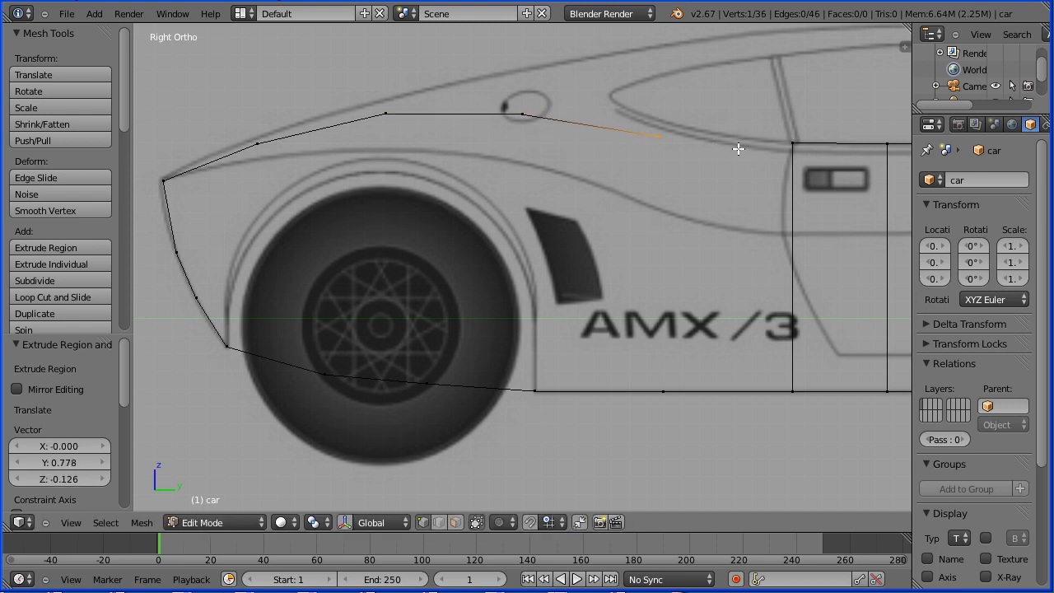
Join the foremost rear-fender vertex to the beltline vertex at the door's rear edge.
{"action": "right_click", "coordinate": [793, 149], "text": "shift"}
{"action": "key", "text": "f"}
{"action": "key", "text": "Tab"}
{"action": "key", "text": "Tab"}
Join the first fender vertex ahead of the tail to the rearmost underside vertex beneath the rear wheel with an edge.
{"action": "right_click", "coordinate": [256, 145]}
{"action": "right_click", "coordinate": [326, 375], "text": "shift"}
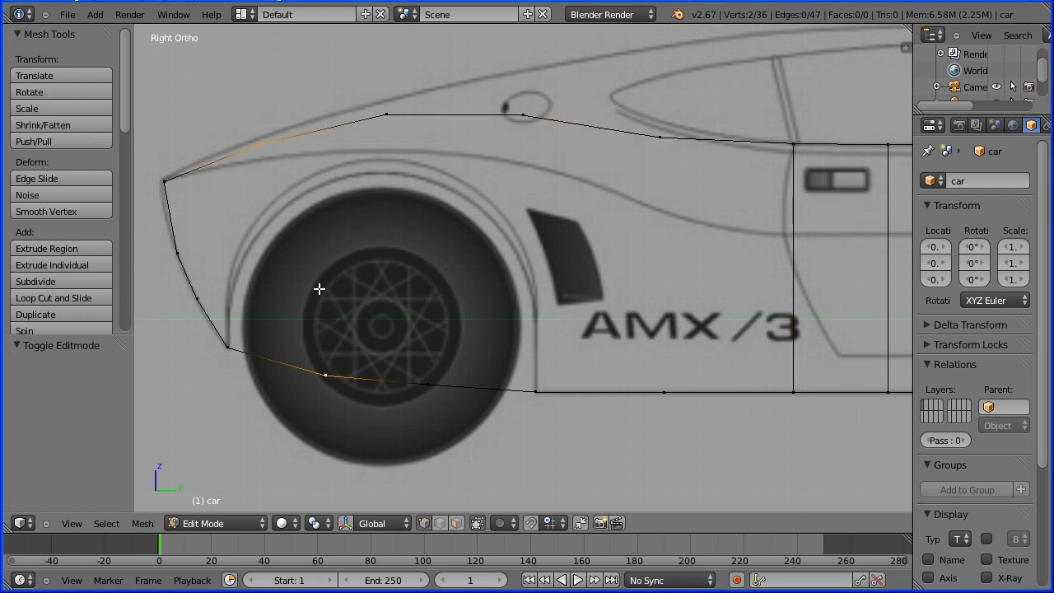
{"action": "key", "text": "f"}
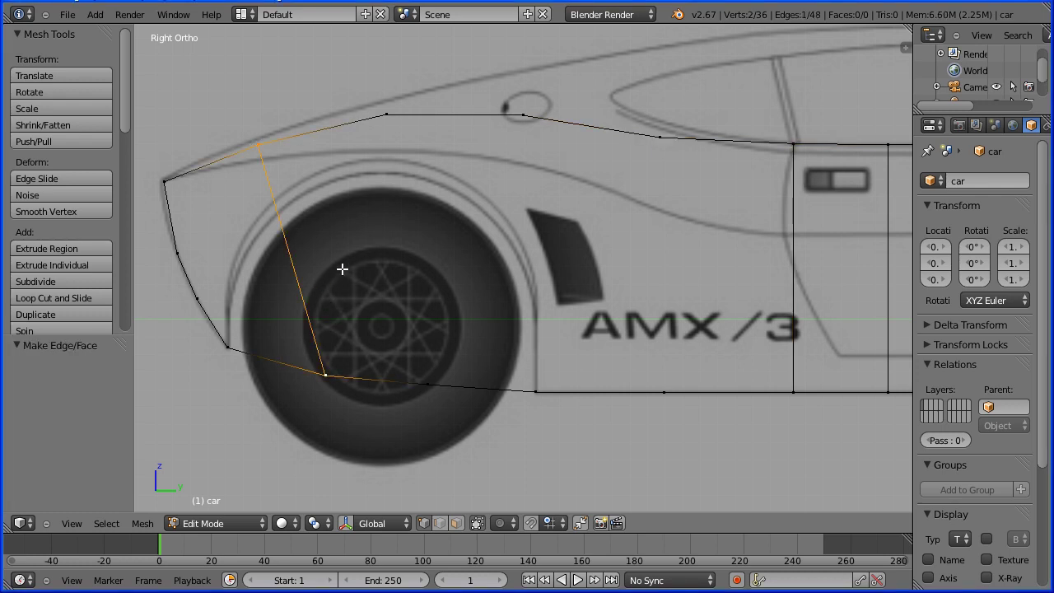
Open the recent file amxTut9.blend.
{"action": "left_click", "coordinate": [71, 19]}
{"action": "mouse_move", "coordinate": [98, 64]}
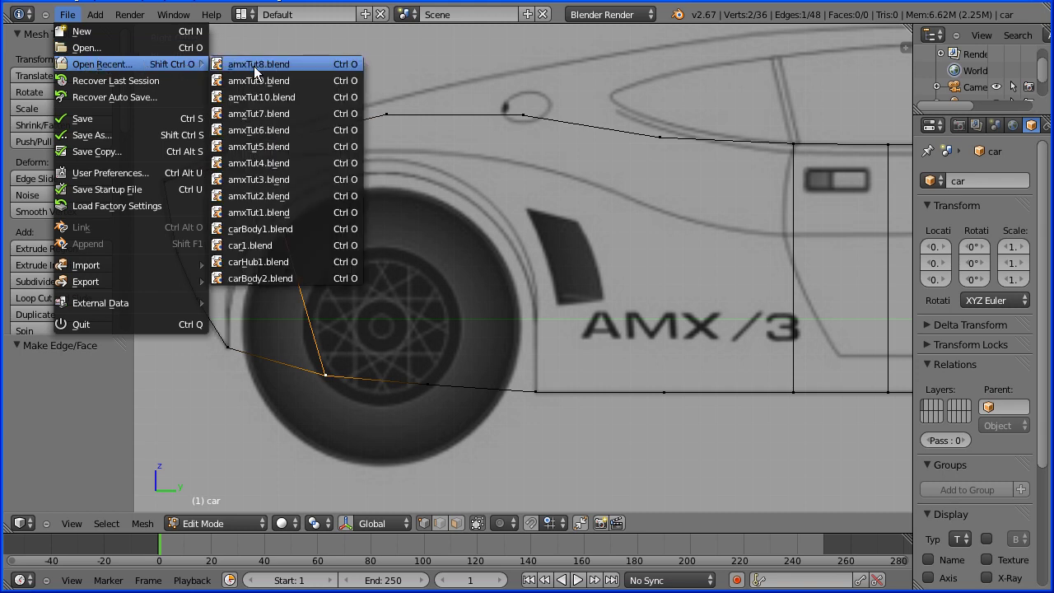
{"action": "left_click", "coordinate": [280, 81]}
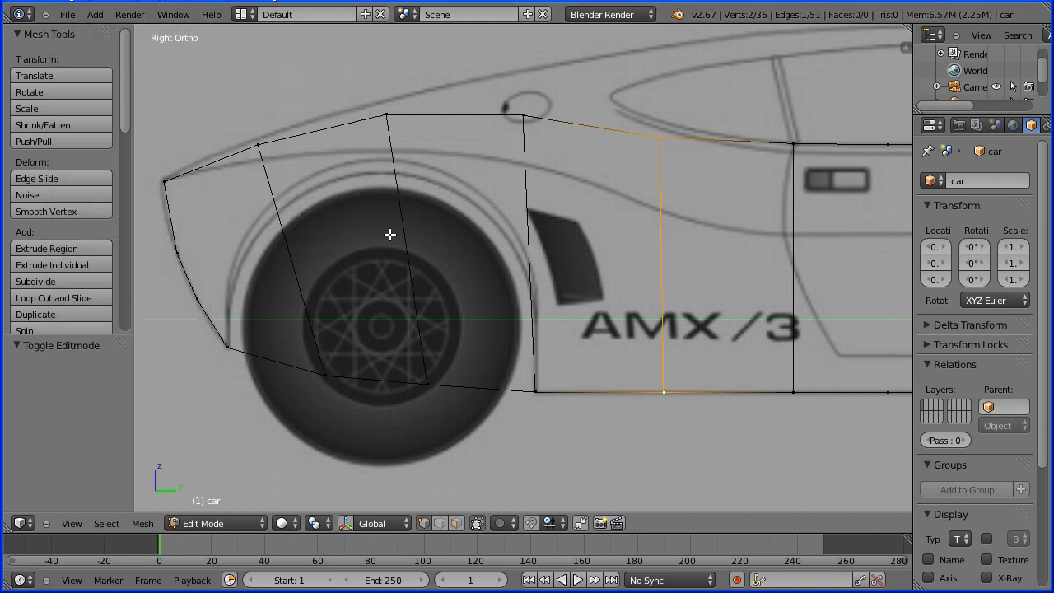
Select the whole side outline of the car and fill all its sections with faces.
{"action": "scroll", "coordinate": [390, 235], "scroll_direction": "down", "scroll_amount": 5}
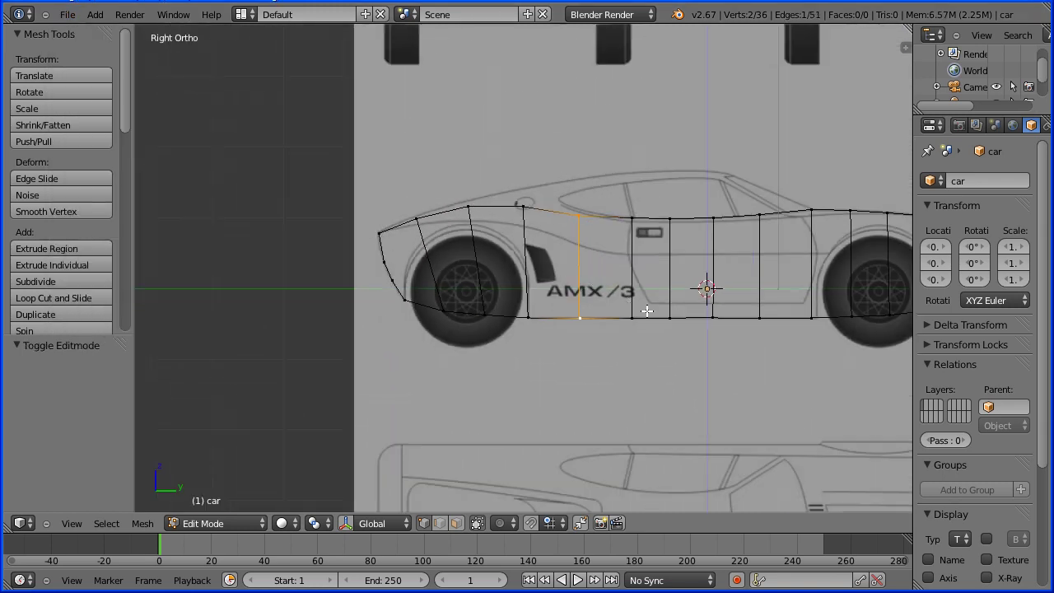
{"action": "middle_click_drag", "start_coordinate": [648, 311], "coordinate": [476, 327], "text": "shift"}
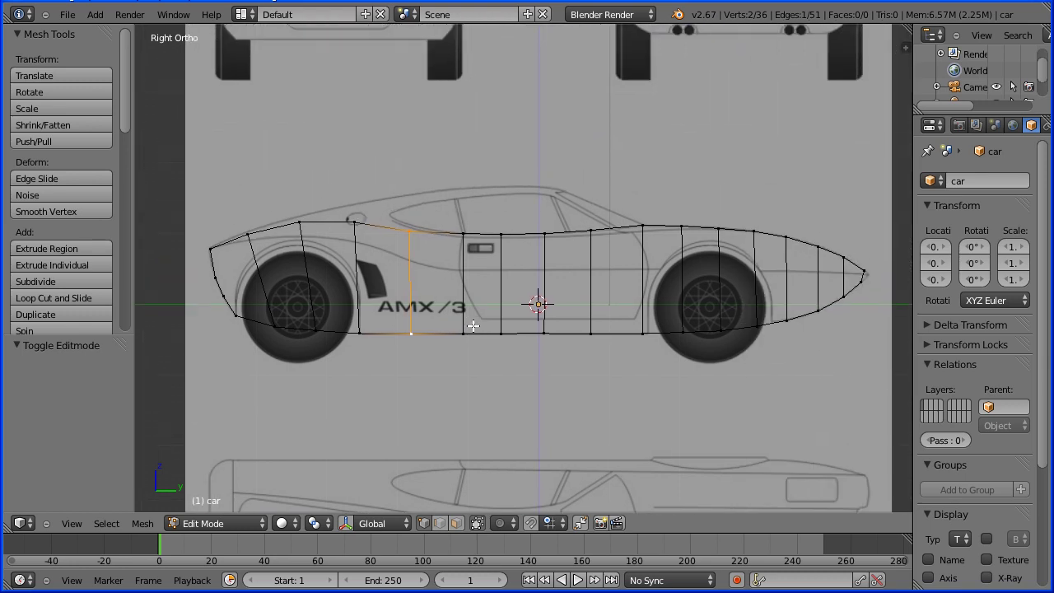
{"action": "key", "text": "a"}
{"action": "key", "text": "a"}
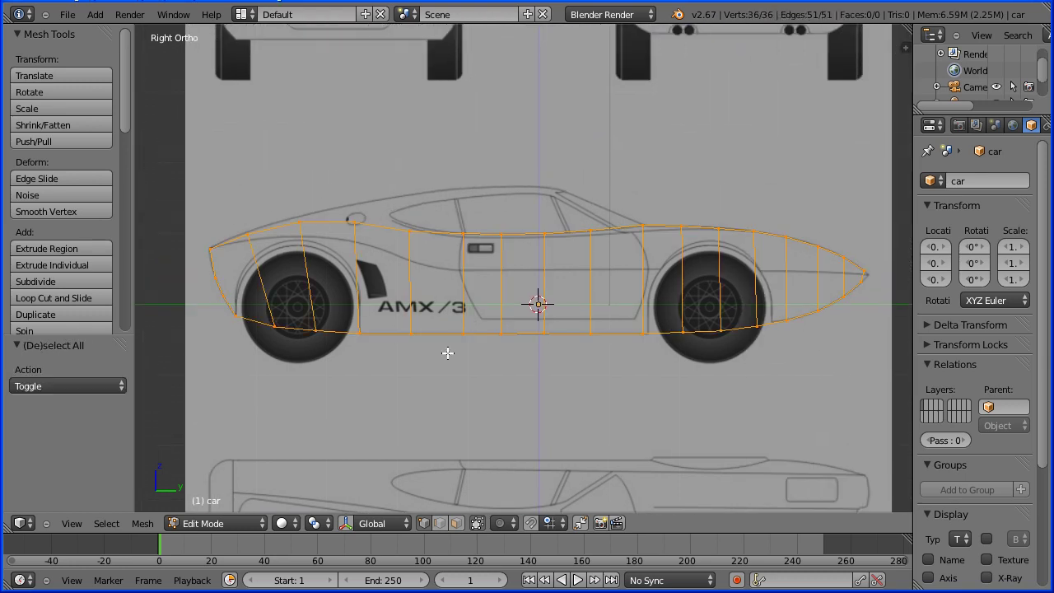
{"action": "key", "text": "f"}
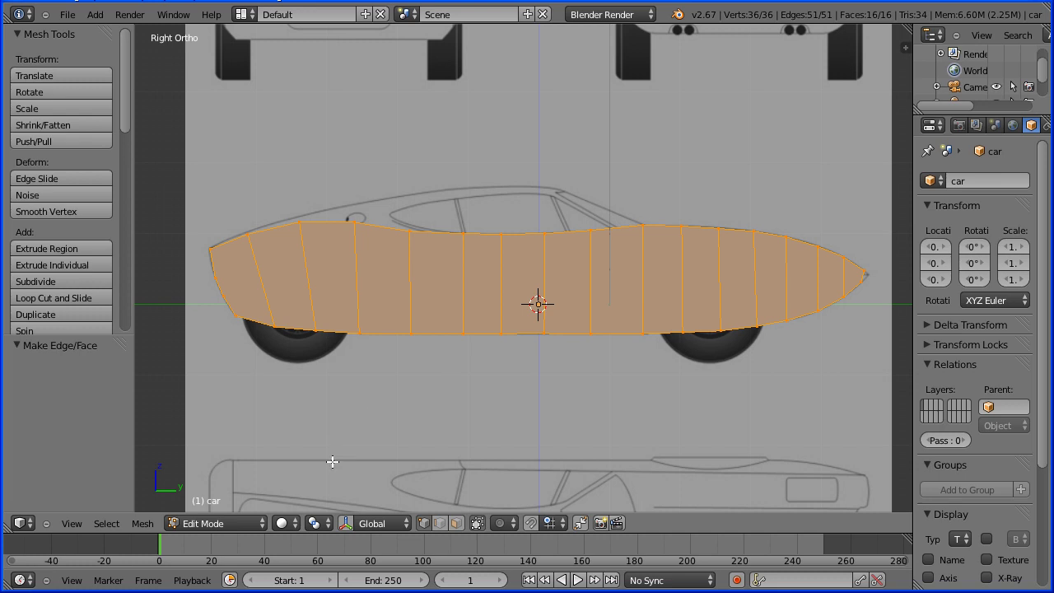
Switch the viewport shading to Wireframe so the blueprint can be seen through the filled body side.
{"action": "left_click", "coordinate": [292, 524]}
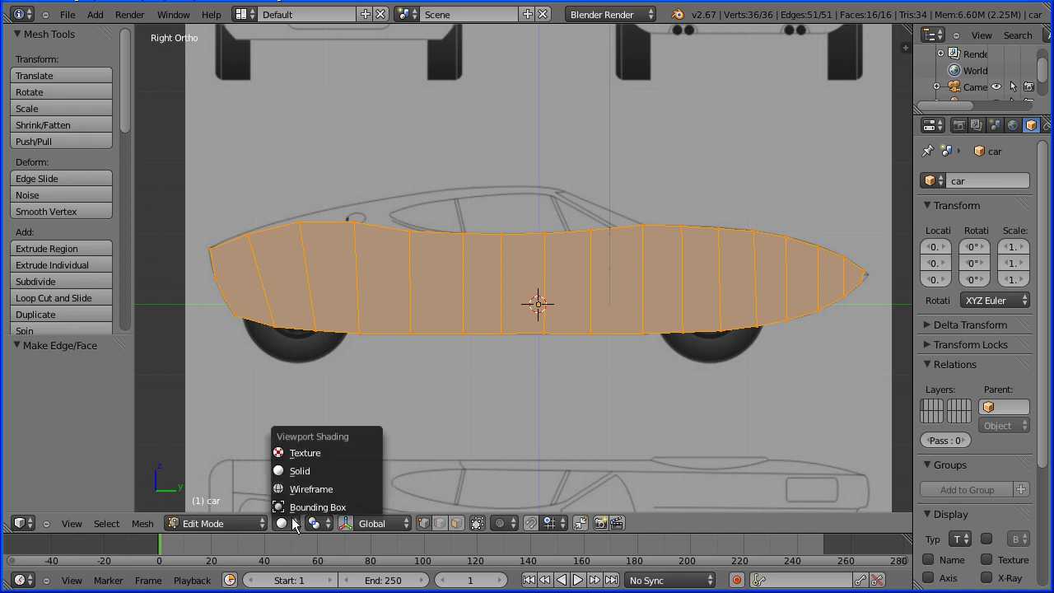
{"action": "left_click", "coordinate": [344, 492]}
{"action": "key", "text": "Tab"}
{"action": "key", "text": "Tab"}
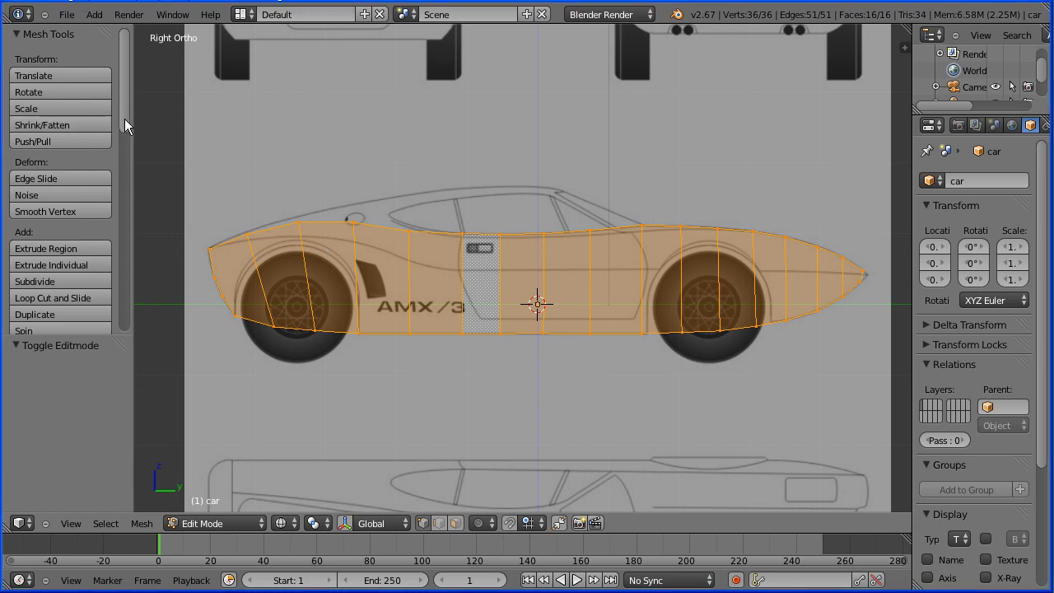
Knife a lengthwise cut across the whole body side from the rear end's upper intermediate vertex to the upper nose vertex.
{"action": "scroll", "coordinate": [125, 118], "scroll_direction": "down", "scroll_amount": 3}
{"action": "left_click", "coordinate": [54, 289]}
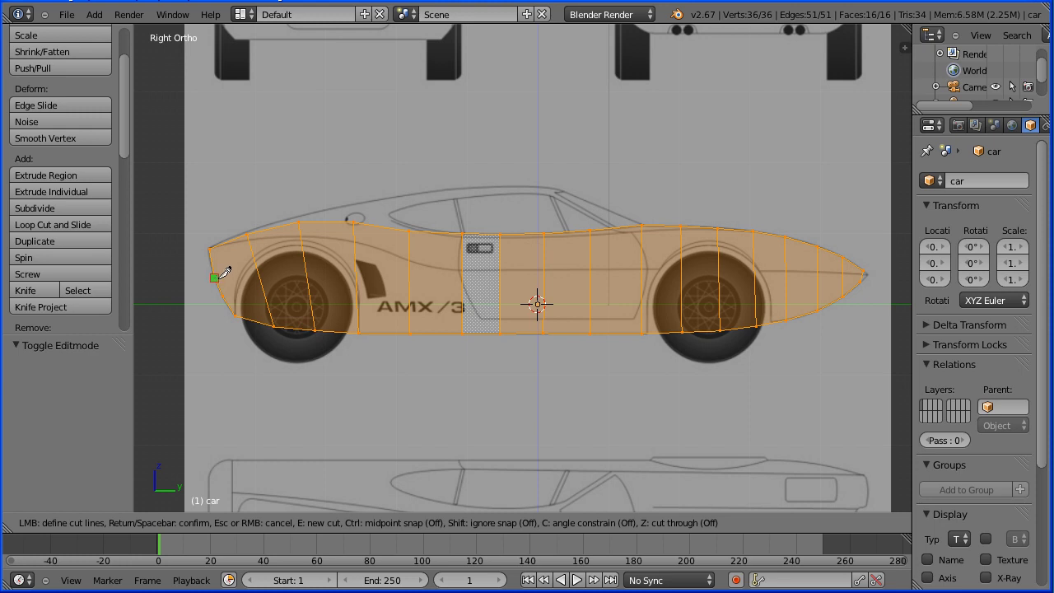
{"action": "left_click", "coordinate": [214, 277]}
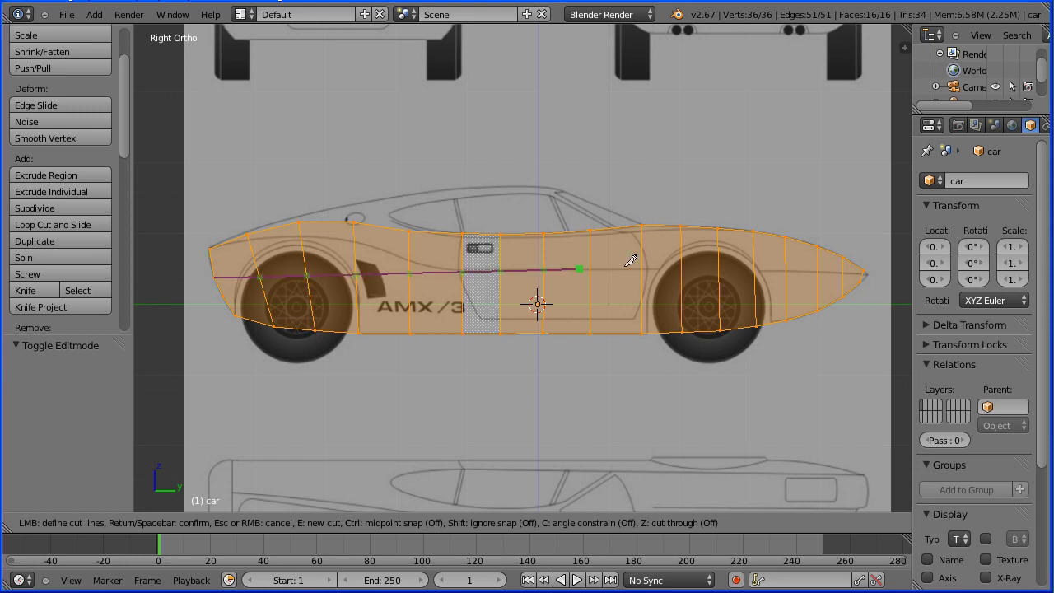
{"action": "left_click", "coordinate": [864, 269]}
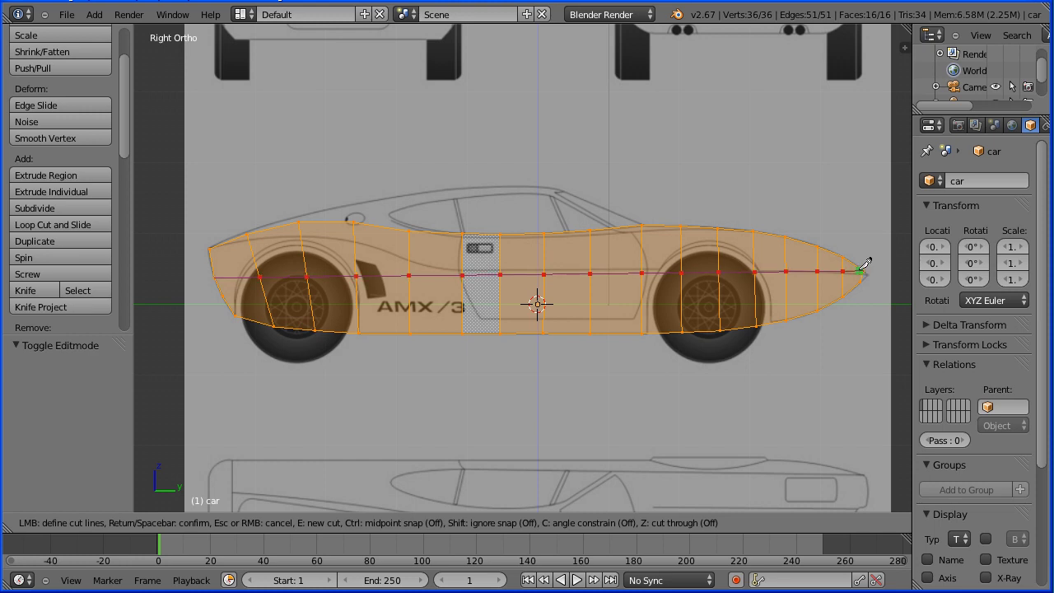
{"action": "key", "text": "Return"}
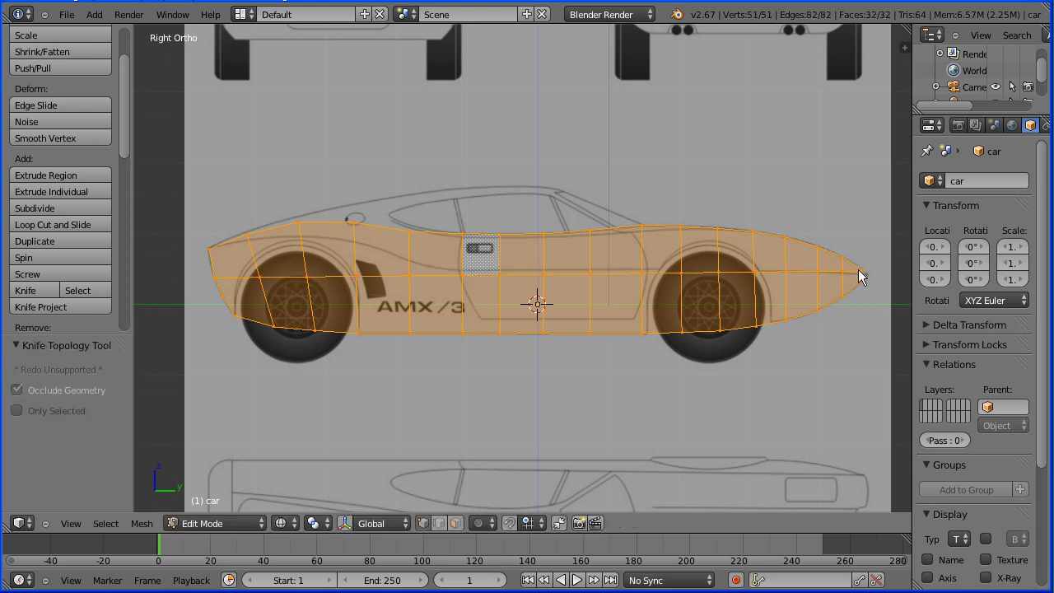
Knife a second lengthwise cut below the first, from the rear end's lower edge to the lower nose edge, snapping to the edge midpoints.
{"action": "left_click", "coordinate": [25, 290]}
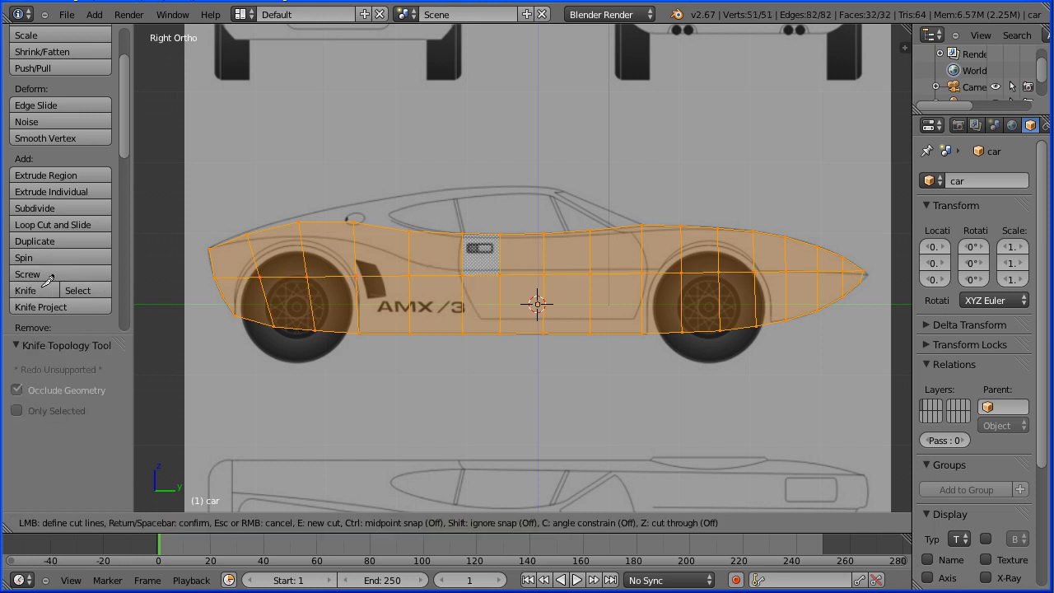
{"action": "left_click", "coordinate": [227, 297]}
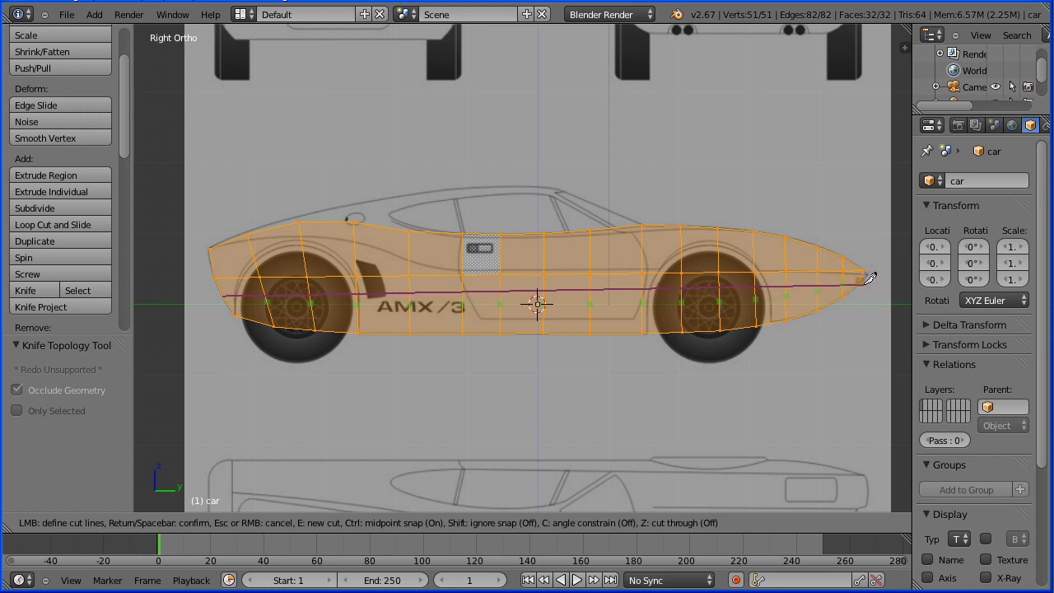
{"action": "left_click", "coordinate": [865, 281]}
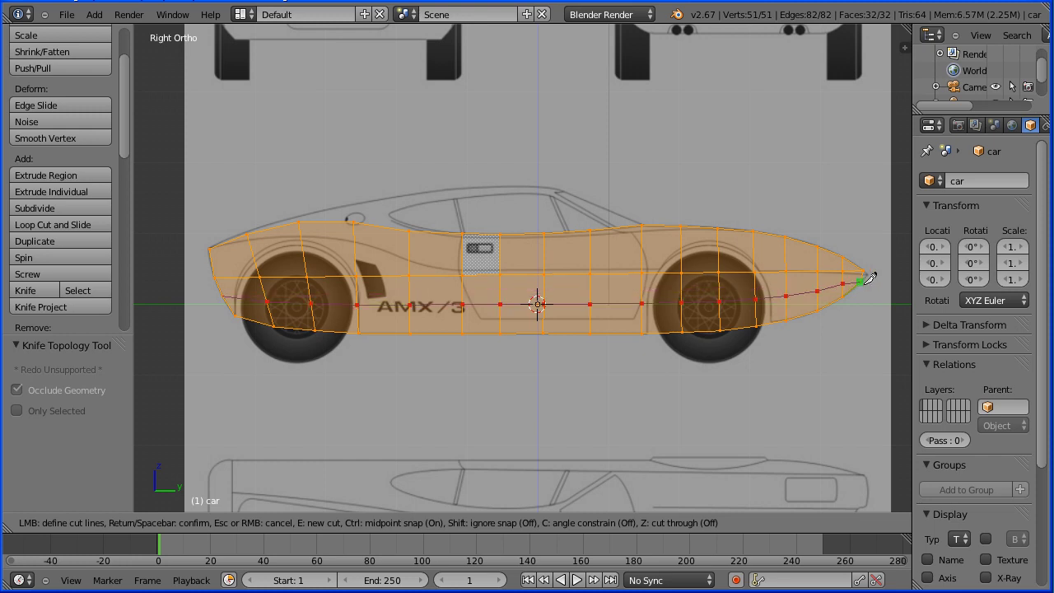
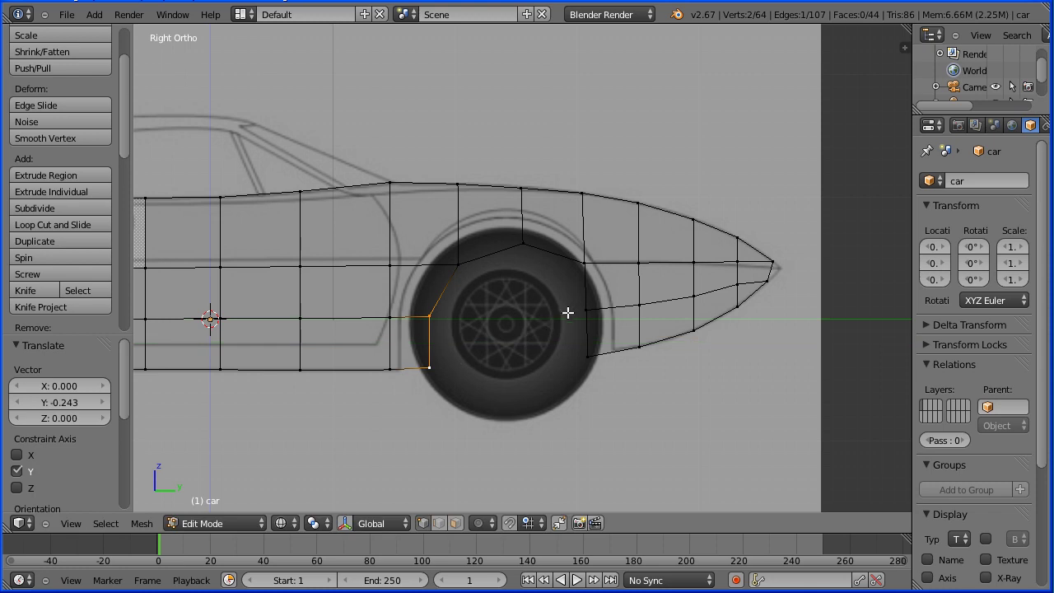
Move the two lower vertices at the nose side of the front wheel arch along Y onto the tyre's edge.
{"action": "right_click", "coordinate": [586, 309]}
{"action": "right_click", "coordinate": [590, 358], "text": "shift"}
{"action": "key", "text": "g"}
{"action": "key", "text": "y"}
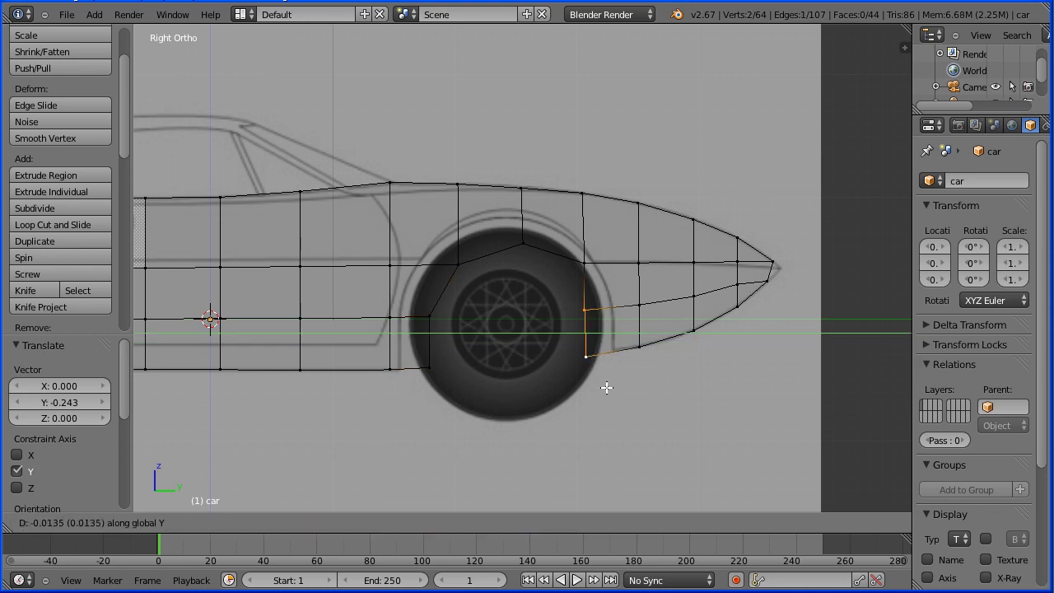
{"action": "left_click", "coordinate": [625, 384]}
Raise the lowest vertex on the nose side of the front wheel arch about 0.04 along Z.
{"action": "right_click", "coordinate": [605, 360]}
{"action": "key", "text": "g"}
{"action": "key", "text": "z"}
{"action": "left_click", "coordinate": [598, 435]}
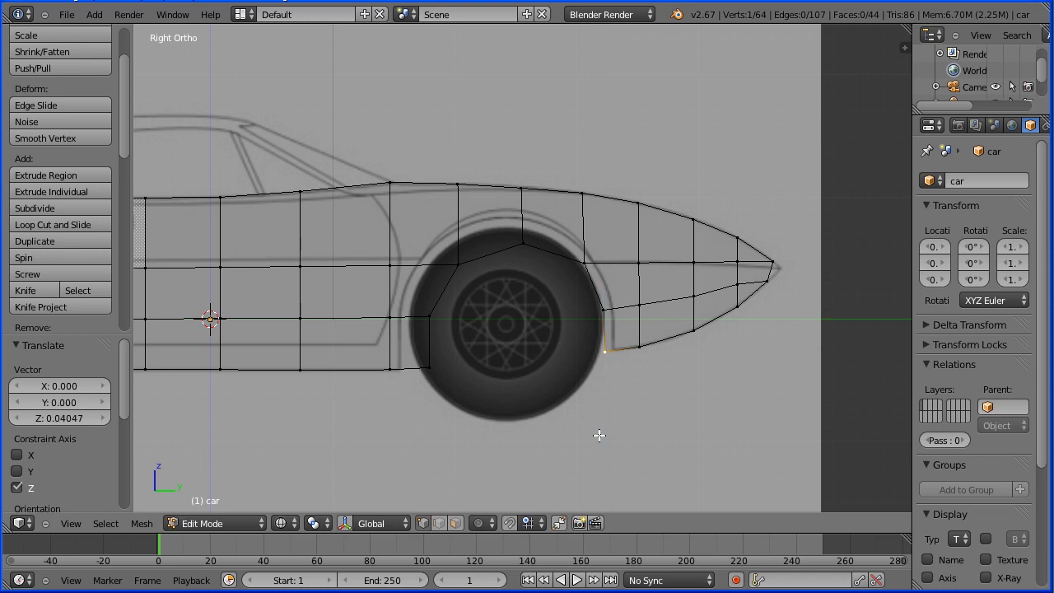
{"action": "key", "text": "Tab"}
{"action": "key", "text": "Tab"}
Move the front arch's upper door-side vertex about -0.088 Y, 0.061 Z and its top vertex about -0.061 Y, 0.074 Z onto the tyre outline.
{"action": "right_click", "coordinate": [464, 270]}
{"action": "key", "text": "g"}
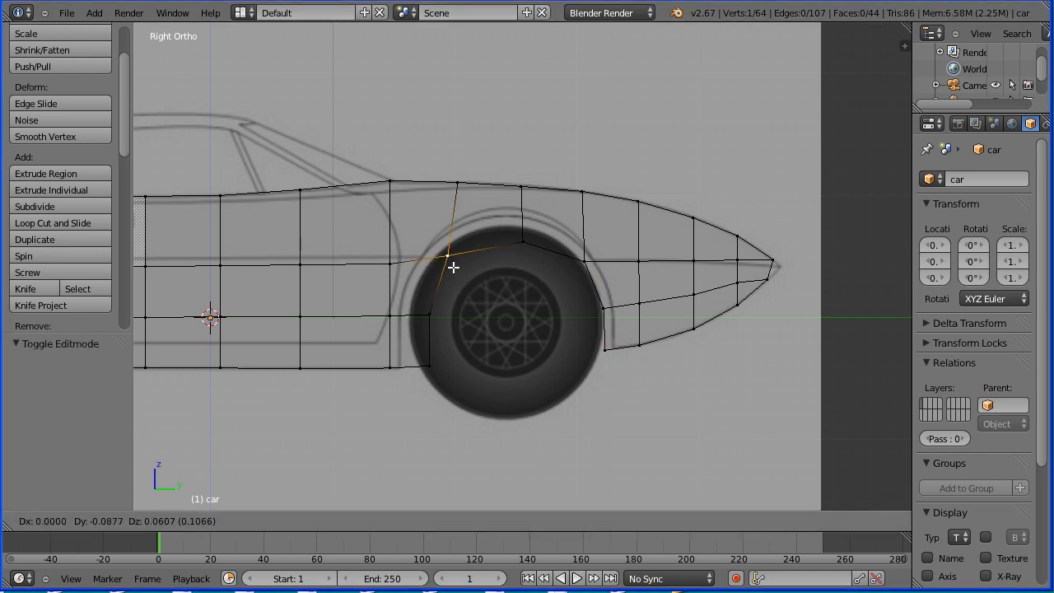
{"action": "left_click", "coordinate": [453, 266]}
{"action": "right_click", "coordinate": [522, 244]}
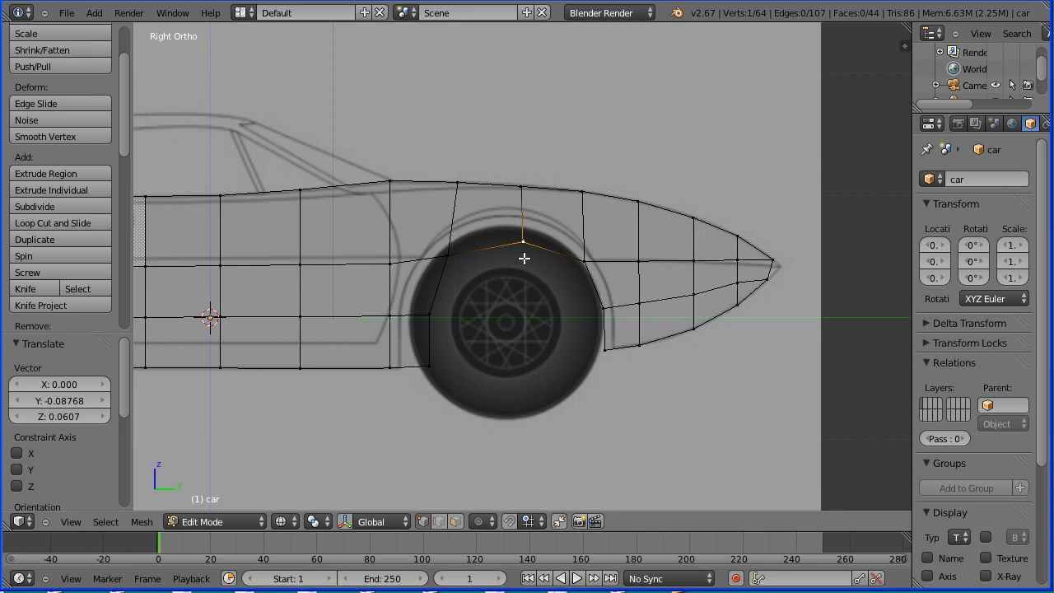
{"action": "key", "text": "g"}
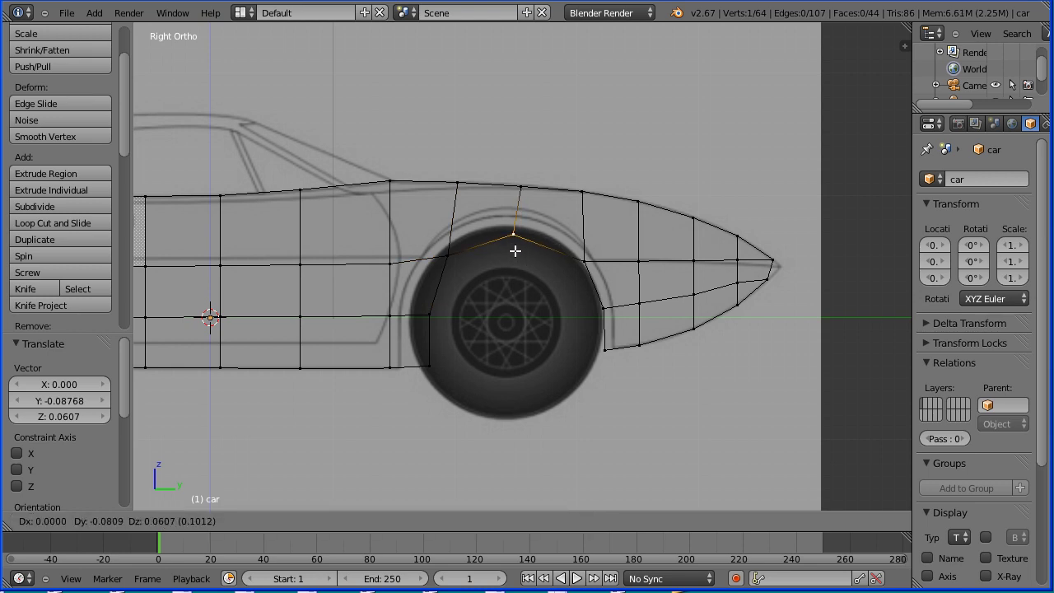
{"action": "left_click", "coordinate": [517, 248]}
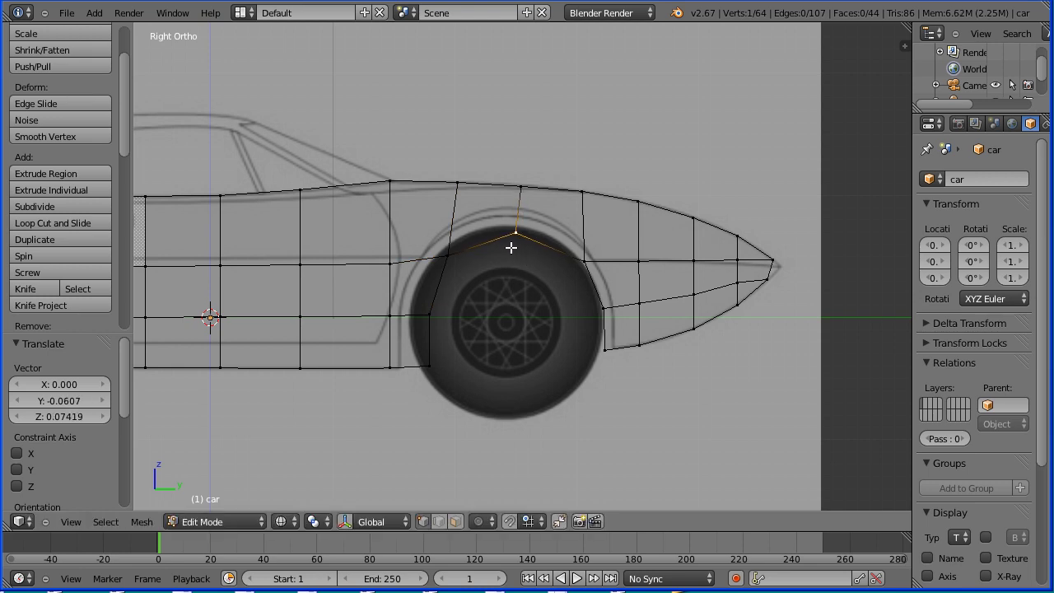
Shift the front arch's two lower door-side vertices outward to the tyre edge, about -0.061 and -0.081 along Y.
{"action": "right_click", "coordinate": [433, 314]}
{"action": "key", "text": "g"}
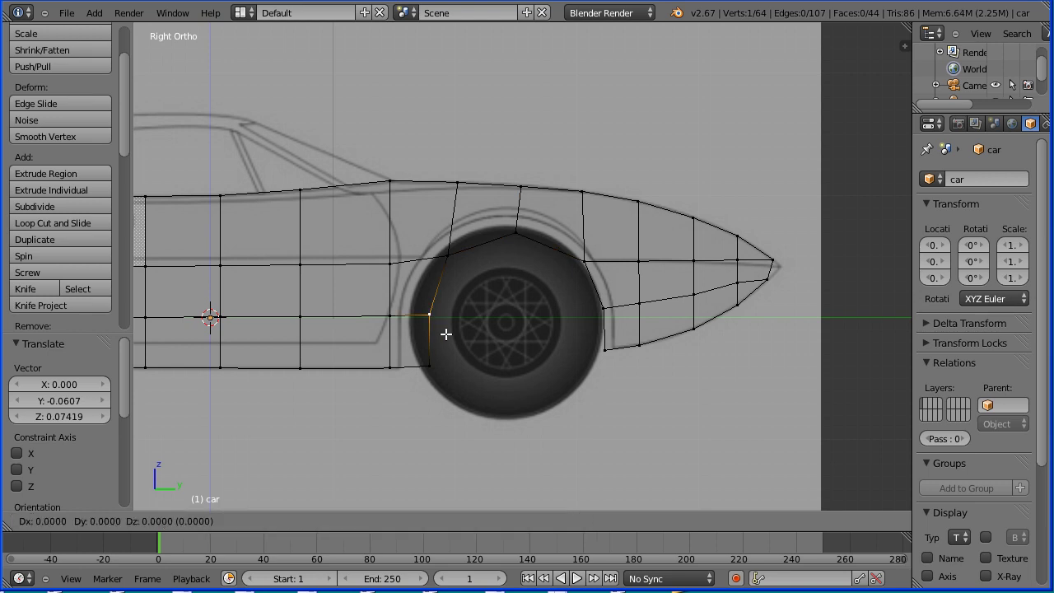
{"action": "left_click", "coordinate": [438, 338]}
{"action": "right_click", "coordinate": [436, 364]}
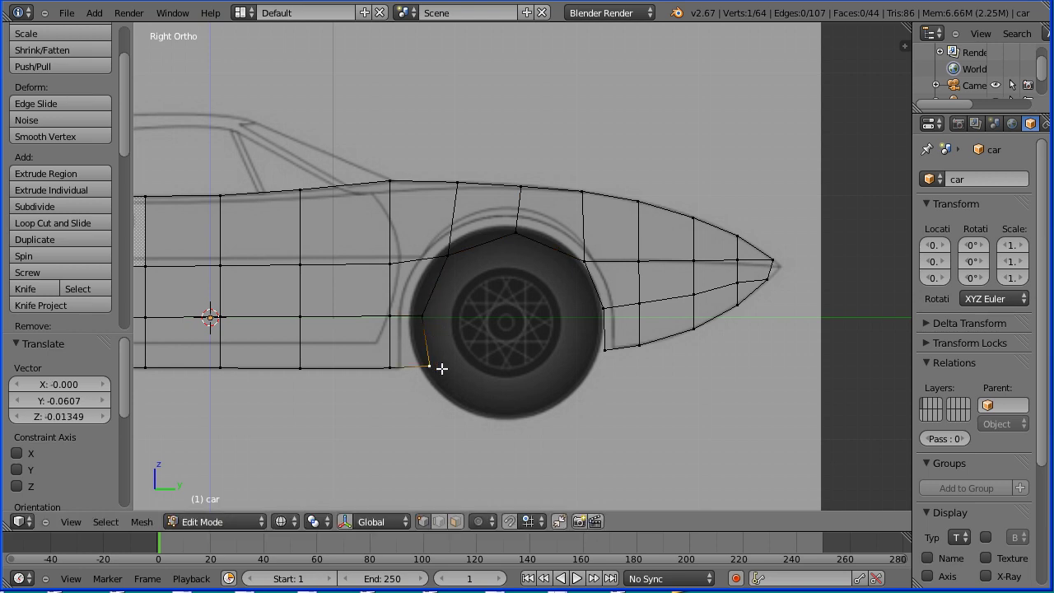
{"action": "key", "text": "g"}
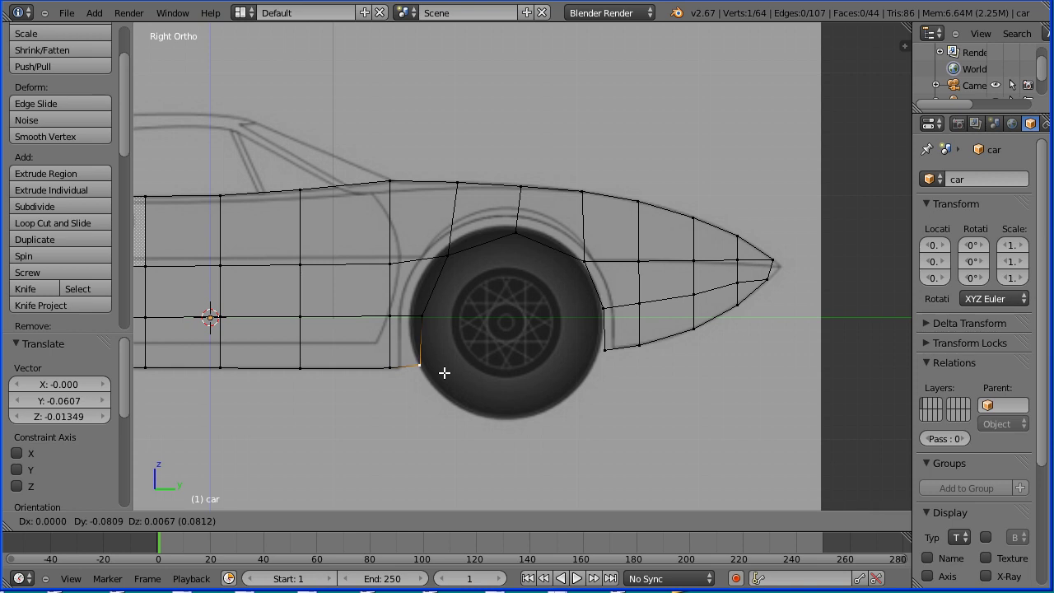
{"action": "left_click", "coordinate": [444, 373]}
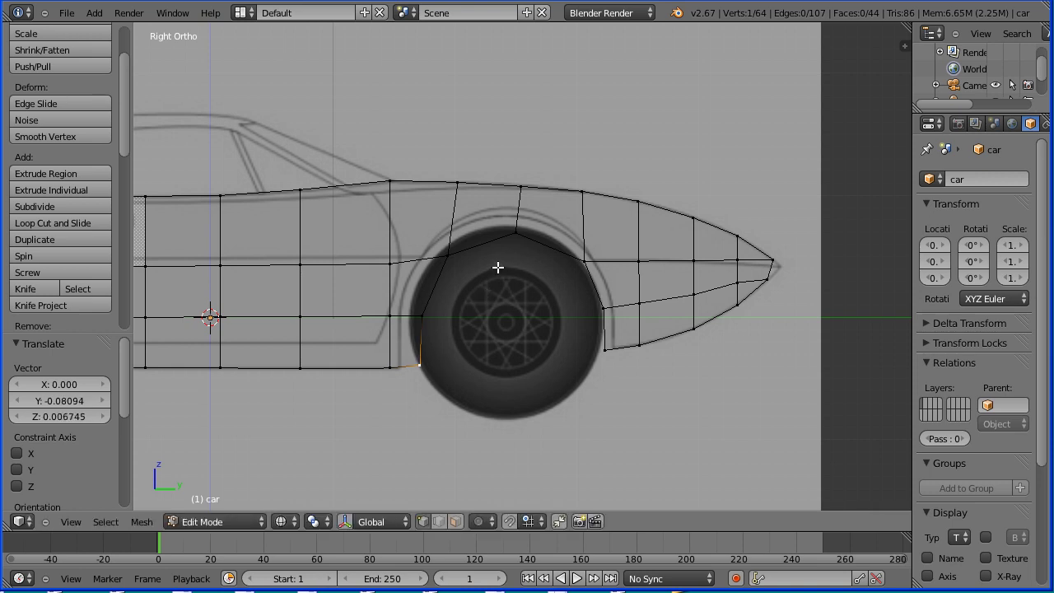
Extrude the front wheel arch's edge loop in place and scale the new edges to 0.83 to form an inner rim.
{"action": "right_click", "coordinate": [421, 339], "text": "alt"}
{"action": "key", "text": "e"}
{"action": "right_click", "coordinate": [478, 306]}
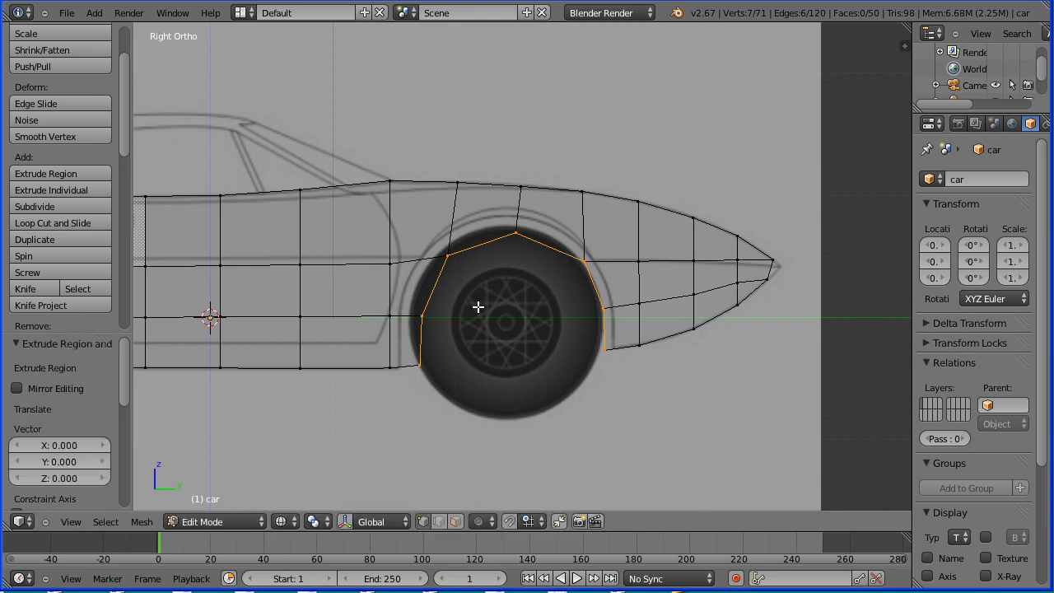
{"action": "key", "text": "s"}
{"action": "left_click", "coordinate": [553, 272]}
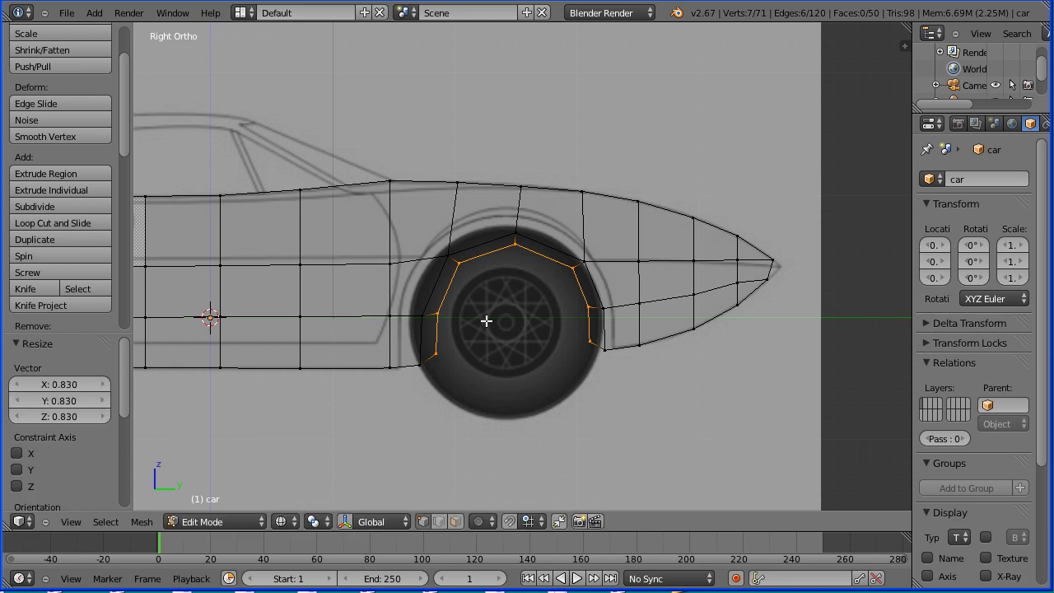
Lower the two end vertices of the front arch's inner rim about 0.074 and 0.054 along Z, level with the body's lower edge.
{"action": "right_click", "coordinate": [435, 354]}
{"action": "key", "text": "g"}
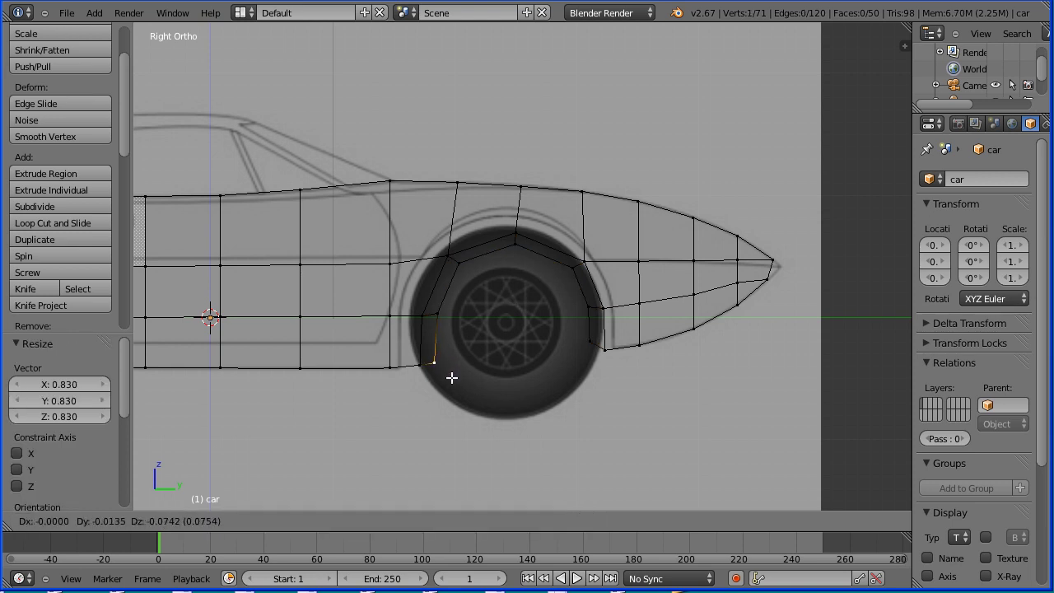
{"action": "left_click", "coordinate": [451, 377]}
{"action": "right_click", "coordinate": [590, 341]}
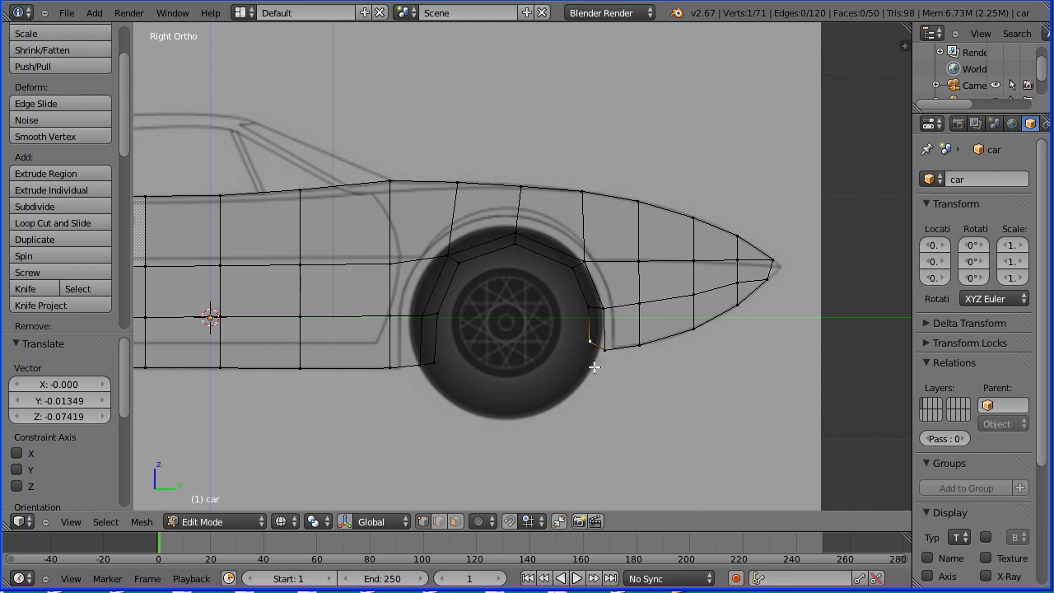
{"action": "key", "text": "g"}
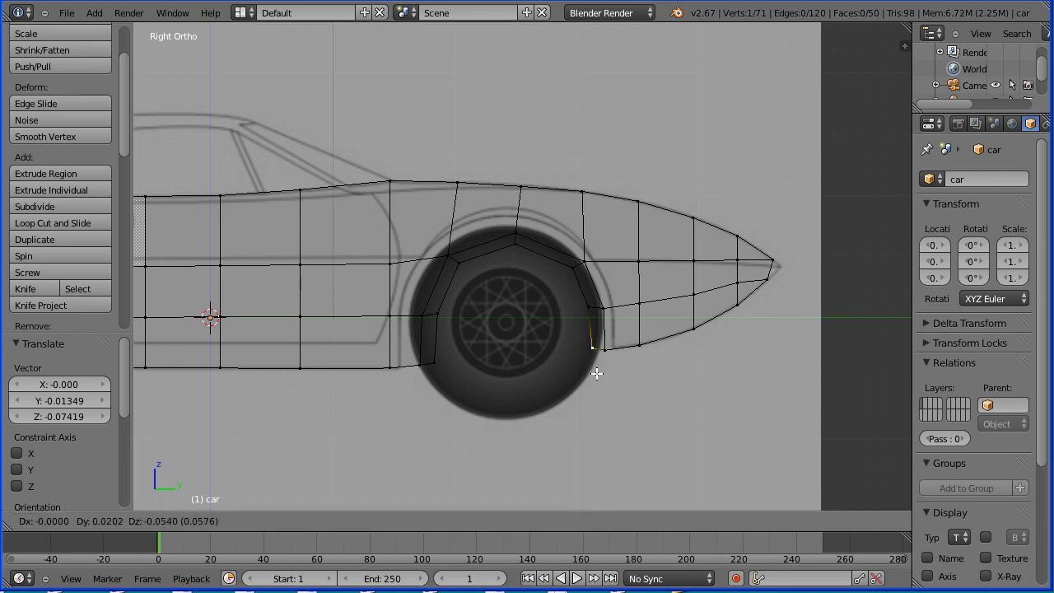
{"action": "left_click", "coordinate": [597, 373]}
{"action": "key", "text": "Tab"}
{"action": "key", "text": "Tab"}
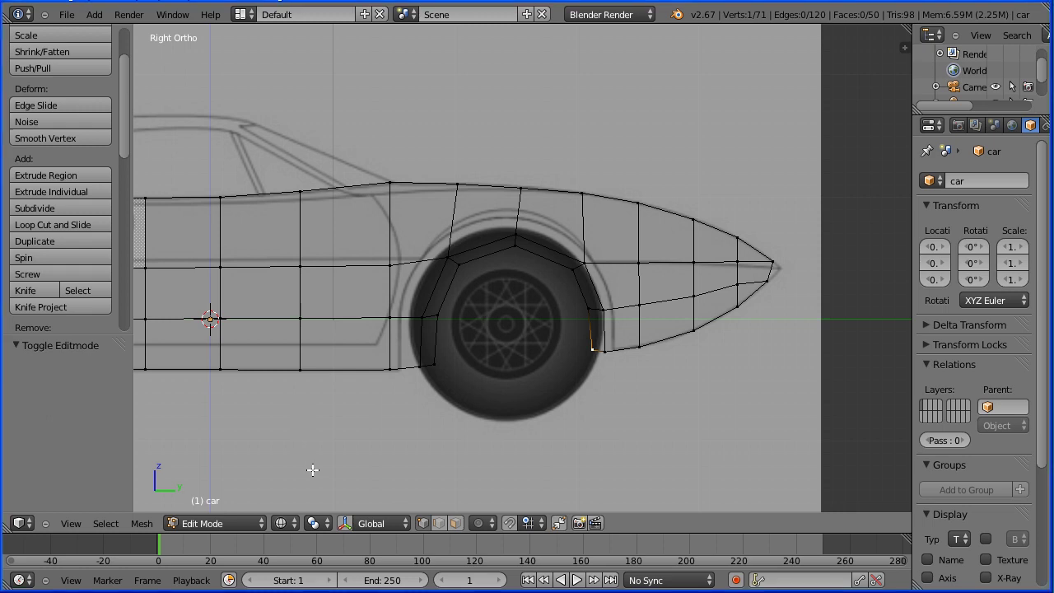
Delete the two lower vertices in the middle of the rear wheel to open its wheel arch.
{"action": "middle_click_drag", "start_coordinate": [266, 423], "coordinate": [818, 441], "text": "shift"}
{"action": "right_click", "coordinate": [367, 392]}
{"action": "right_click", "coordinate": [364, 336], "text": "shift"}
{"action": "key", "text": "x"}
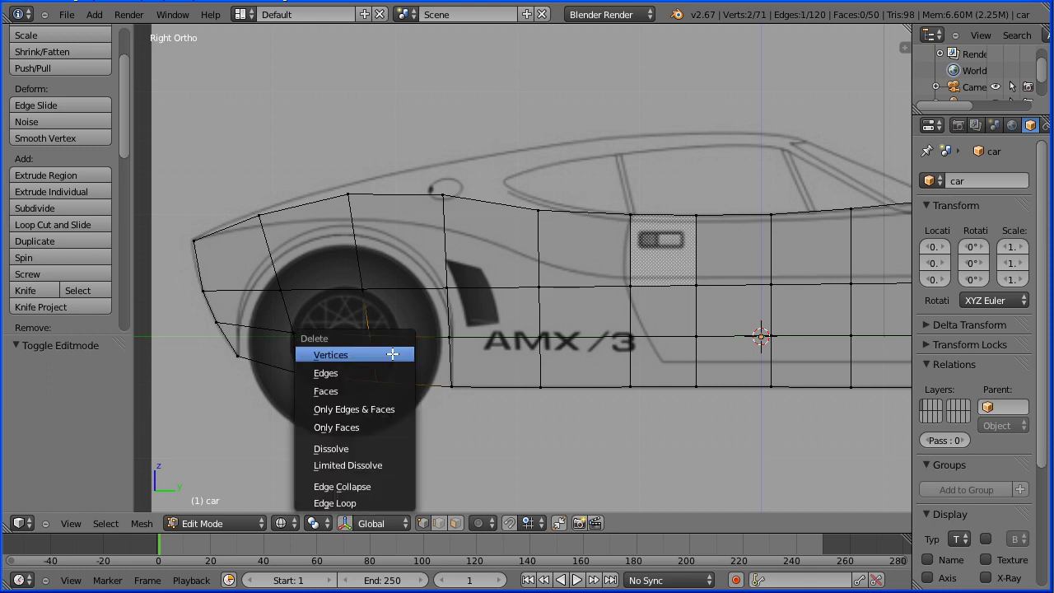
{"action": "left_click", "coordinate": [393, 354]}
Move the centre vertex above the rear wheel's hub about -0.135 Y and 0.324 Z to the top of the tyre.
{"action": "right_click", "coordinate": [364, 289]}
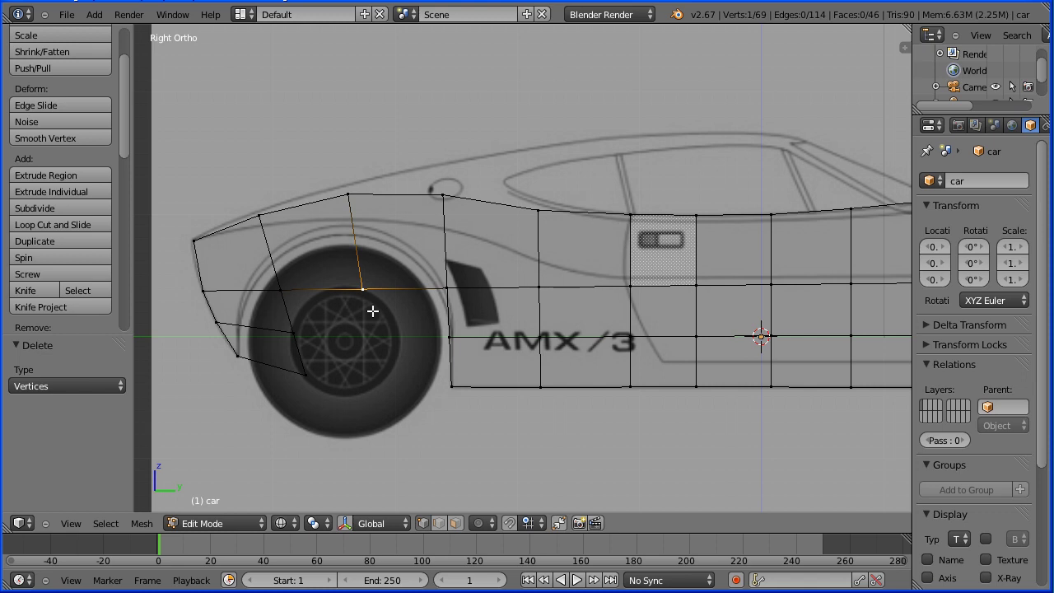
{"action": "key", "text": "g"}
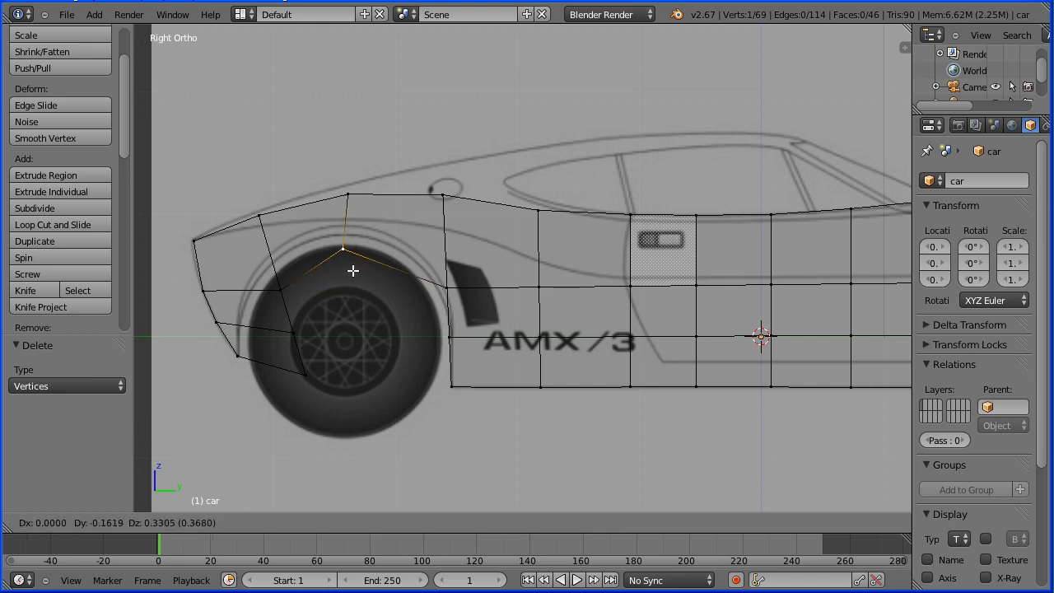
{"action": "left_click", "coordinate": [356, 271]}
Move the rear arch's two lower tail-side vertices -0.33 along Y, and shift the lowest one about -0.101 Y and 0.115 Z.
{"action": "right_click", "coordinate": [294, 344]}
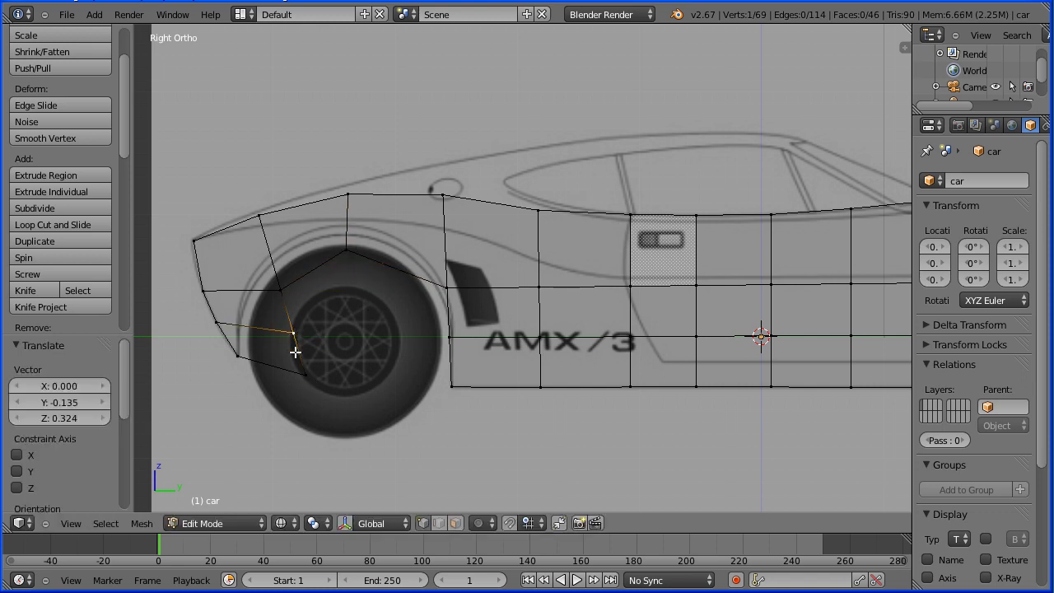
{"action": "right_click", "coordinate": [309, 375], "text": "shift"}
{"action": "key", "text": "g"}
{"action": "key", "text": "y"}
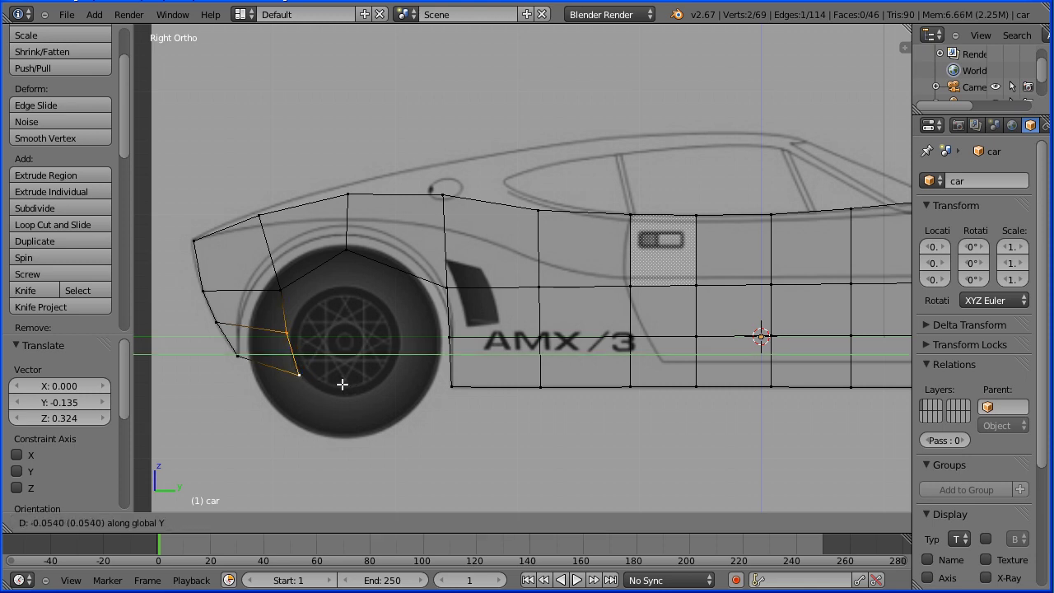
{"action": "left_click", "coordinate": [275, 379]}
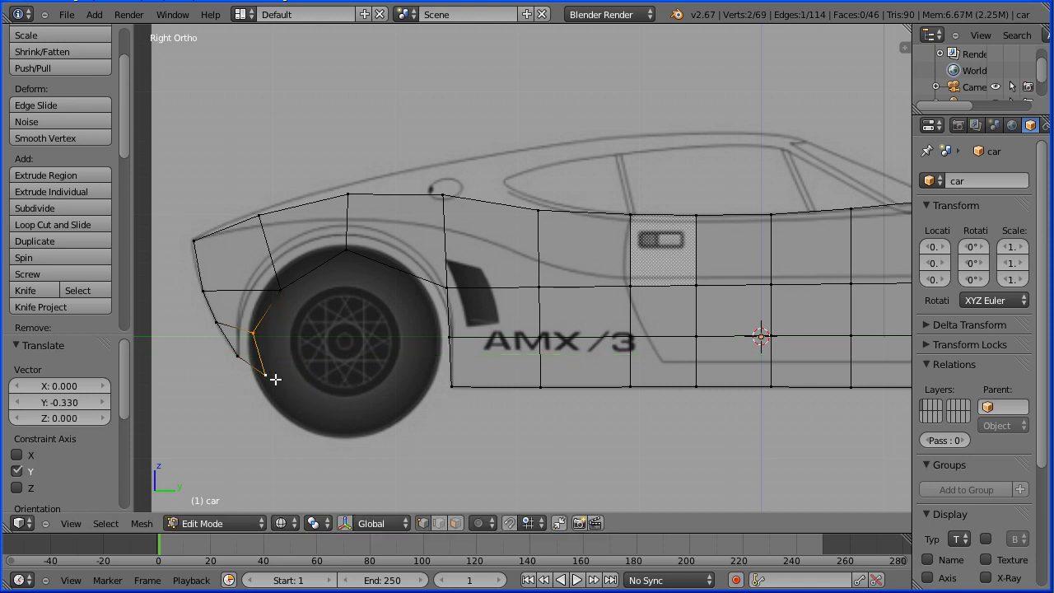
{"action": "right_click", "coordinate": [266, 377]}
{"action": "key", "text": "g"}
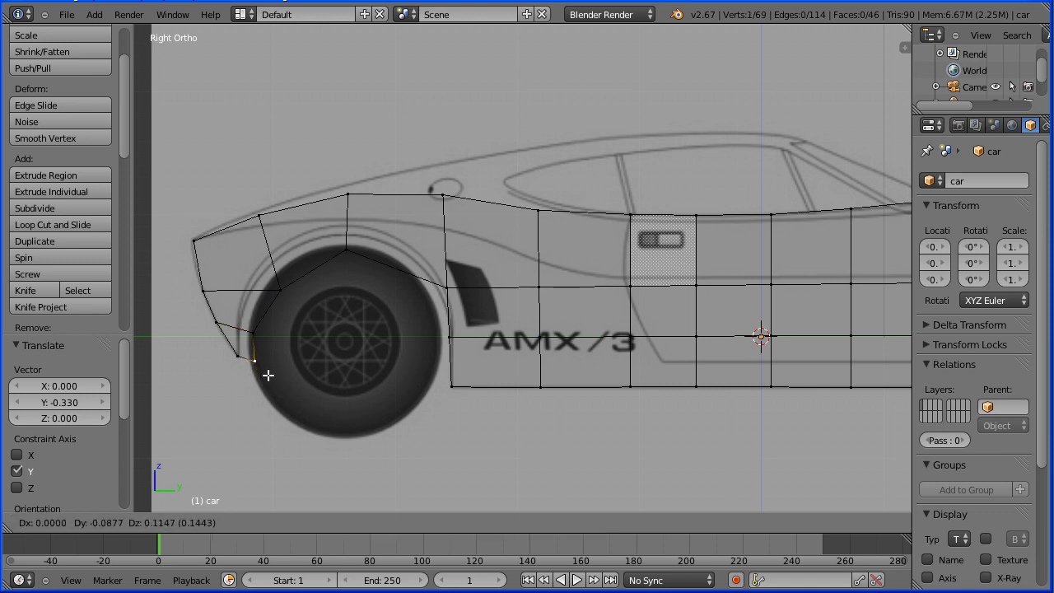
{"action": "left_click", "coordinate": [270, 375]}
Move the rear arch's upper tail-side vertex about 0.034 Y and 0.108 Z onto the tyre outline.
{"action": "right_click", "coordinate": [280, 291]}
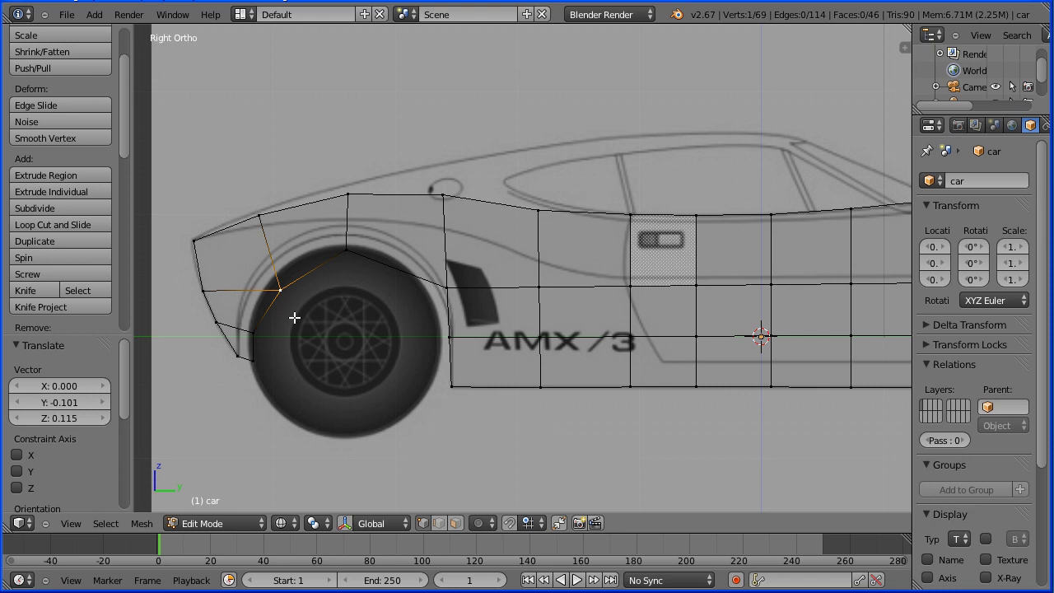
{"action": "key", "text": "g"}
{"action": "left_click", "coordinate": [298, 305]}
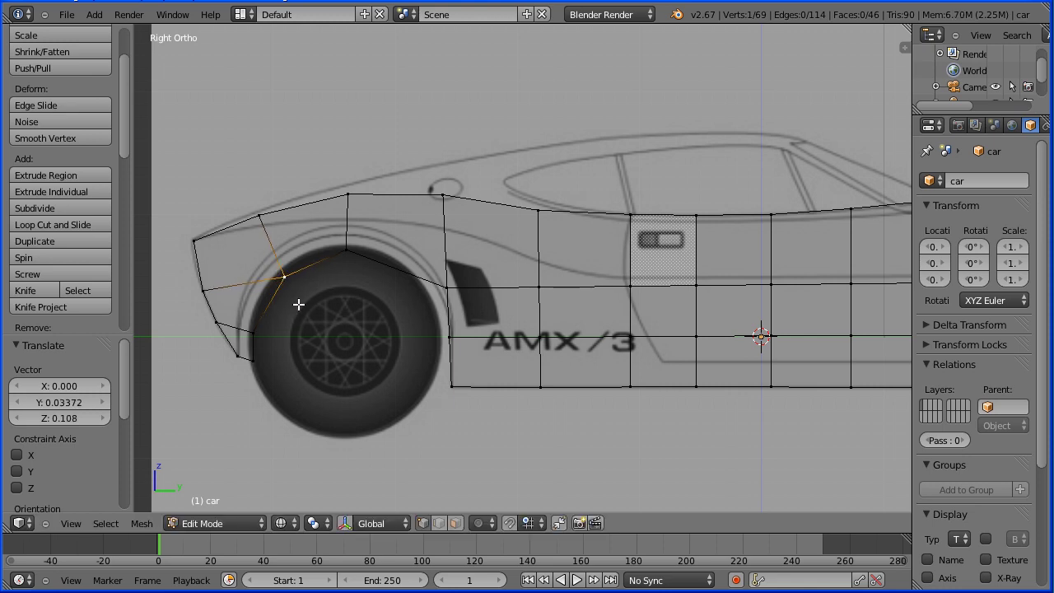
Move the rear arch's two lower door-side vertices about -0.108 along Y to the tyre's edge.
{"action": "right_click", "coordinate": [445, 336]}
{"action": "right_click", "coordinate": [456, 389], "text": "shift"}
{"action": "key", "text": "g"}
{"action": "key", "text": "y"}
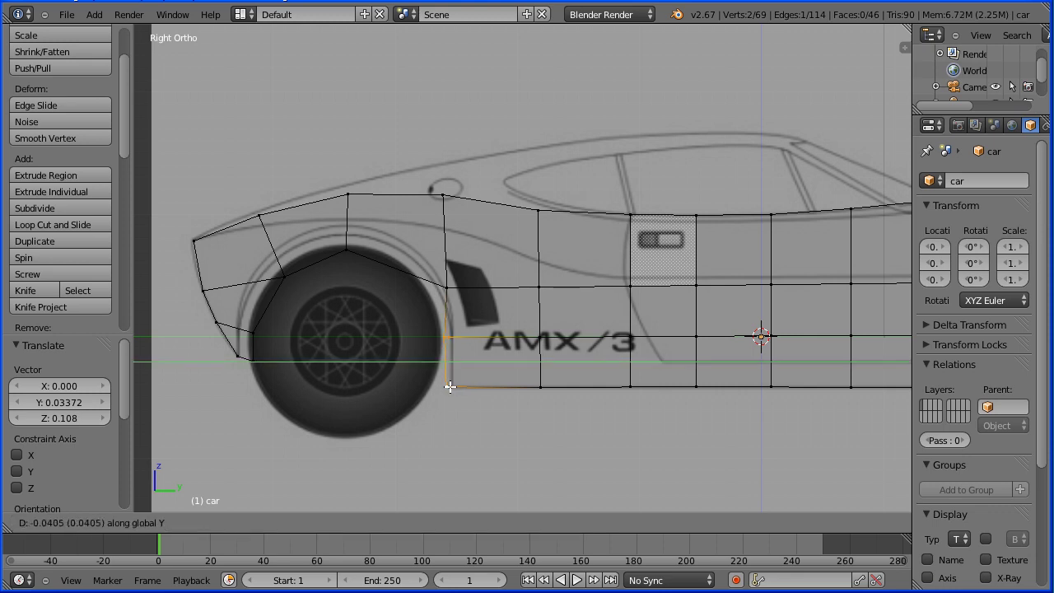
{"action": "left_click", "coordinate": [443, 386]}
Move the rear arch's upper door-side vertex about -0.297 Y and 0.067 Z onto the tyre outline, and fine-adjust the lowest door-side vertex.
{"action": "right_click", "coordinate": [445, 290]}
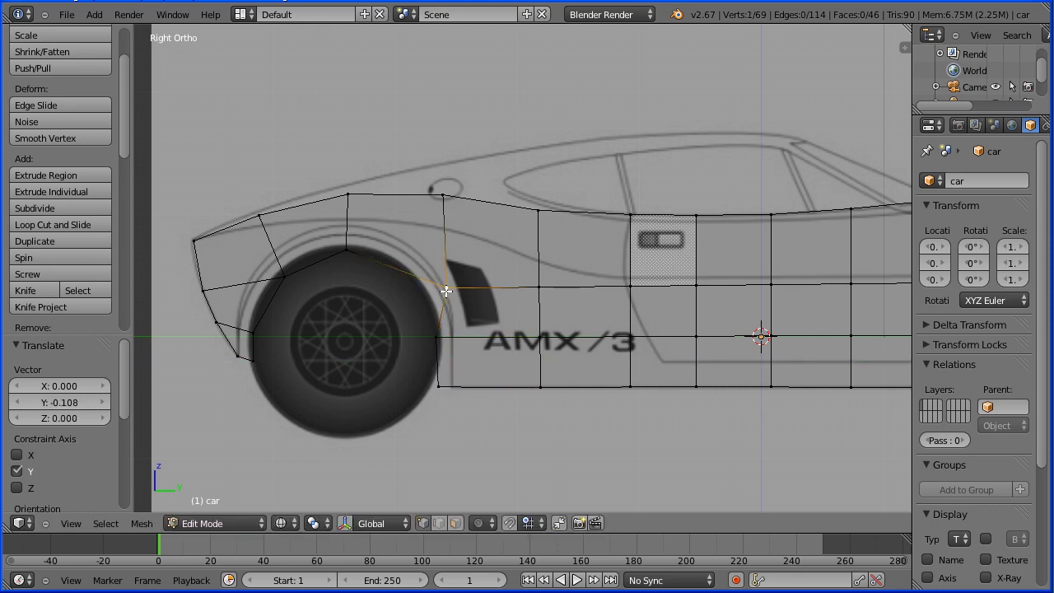
{"action": "key", "text": "g"}
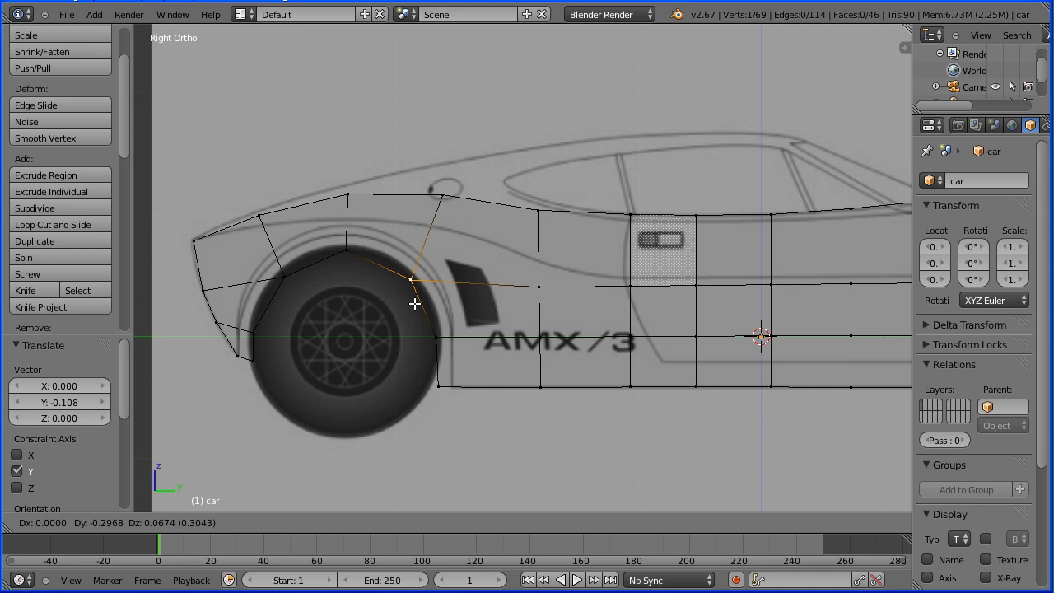
{"action": "left_click", "coordinate": [411, 301]}
{"action": "right_click", "coordinate": [439, 385]}
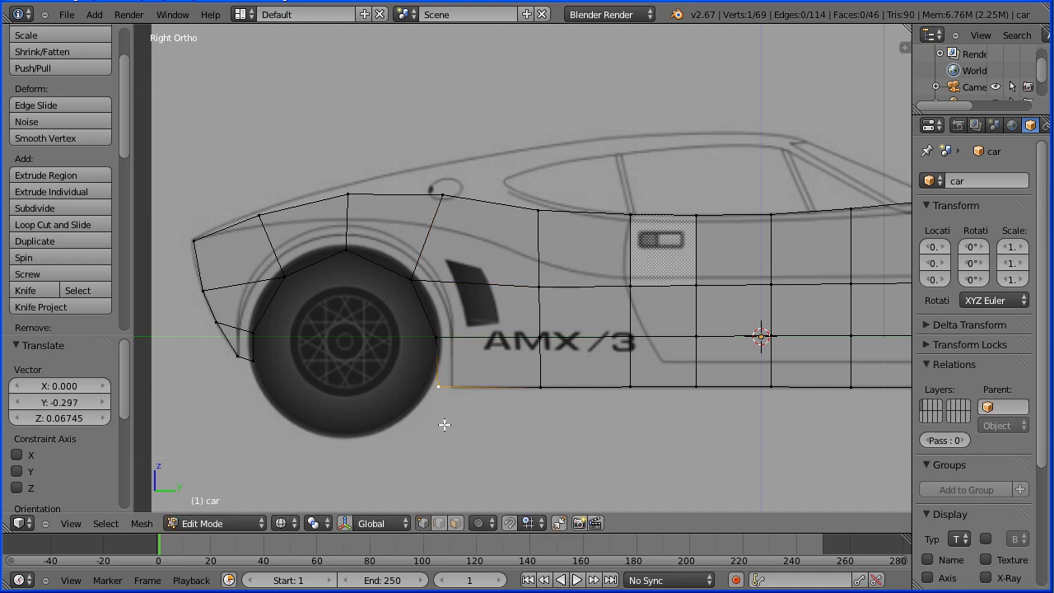
{"action": "key", "text": "g"}
{"action": "left_click", "coordinate": [438, 388]}
{"action": "key", "text": "Tab"}
{"action": "key", "text": "Tab"}
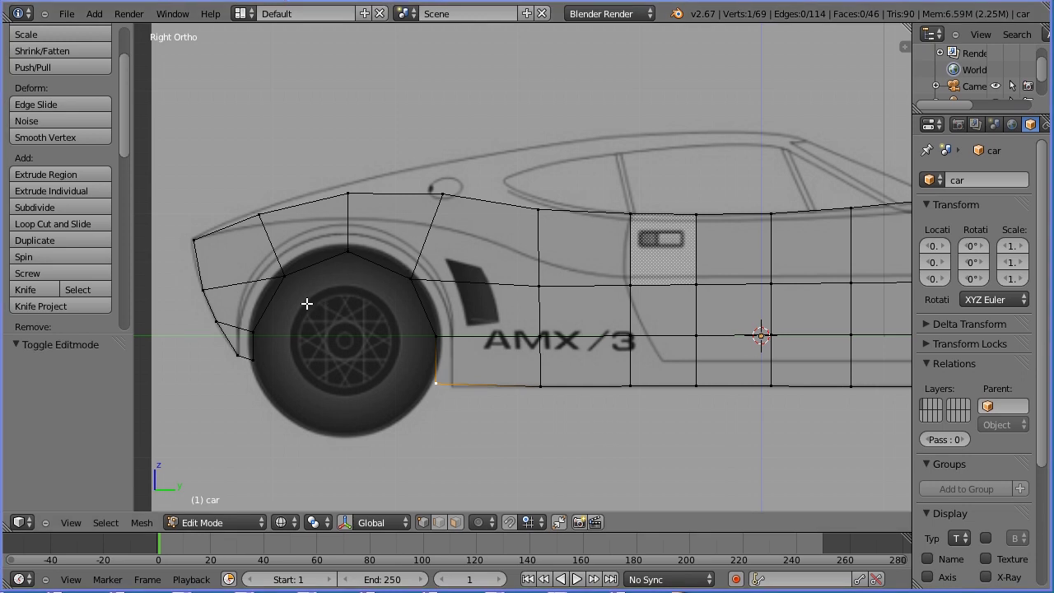
Extrude the rear wheel arch's edge loop in place and scale the new edges to about 0.783 as an inner rim.
{"action": "right_click", "coordinate": [269, 301], "text": "alt"}
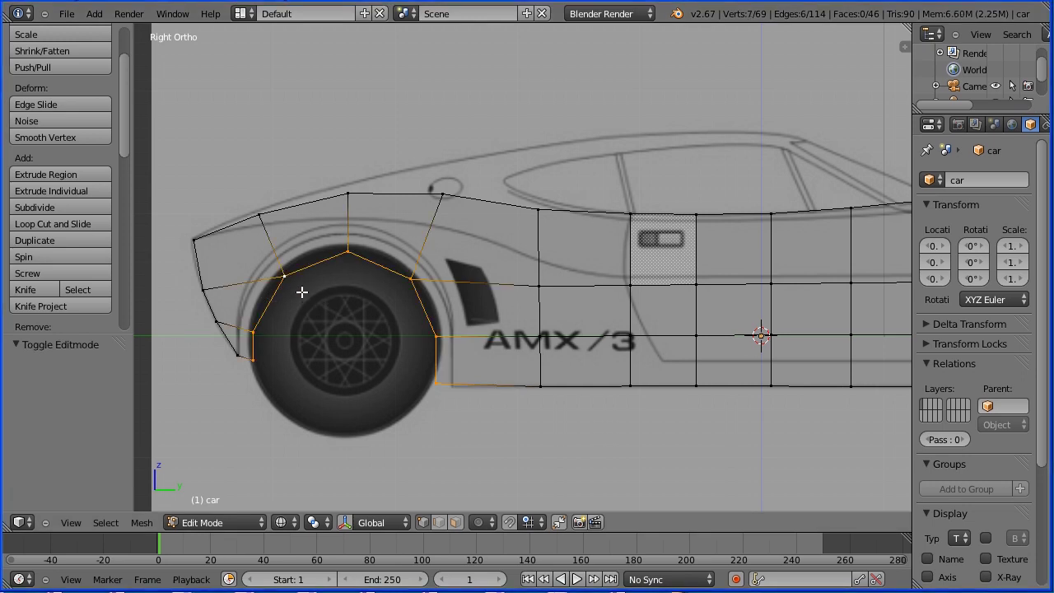
{"action": "key", "text": "e"}
{"action": "right_click", "coordinate": [302, 292]}
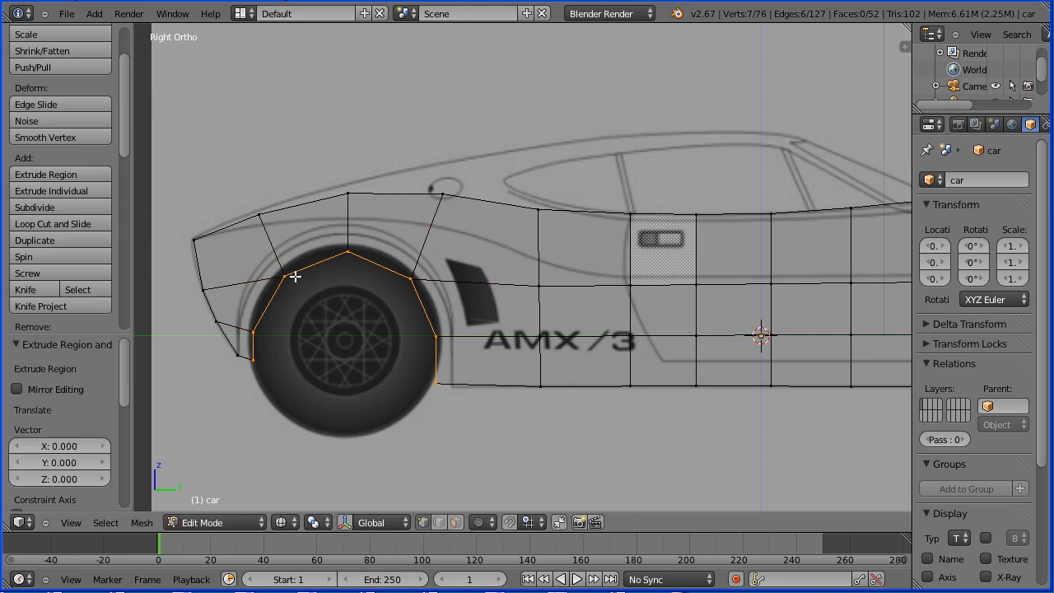
{"action": "key", "text": "s"}
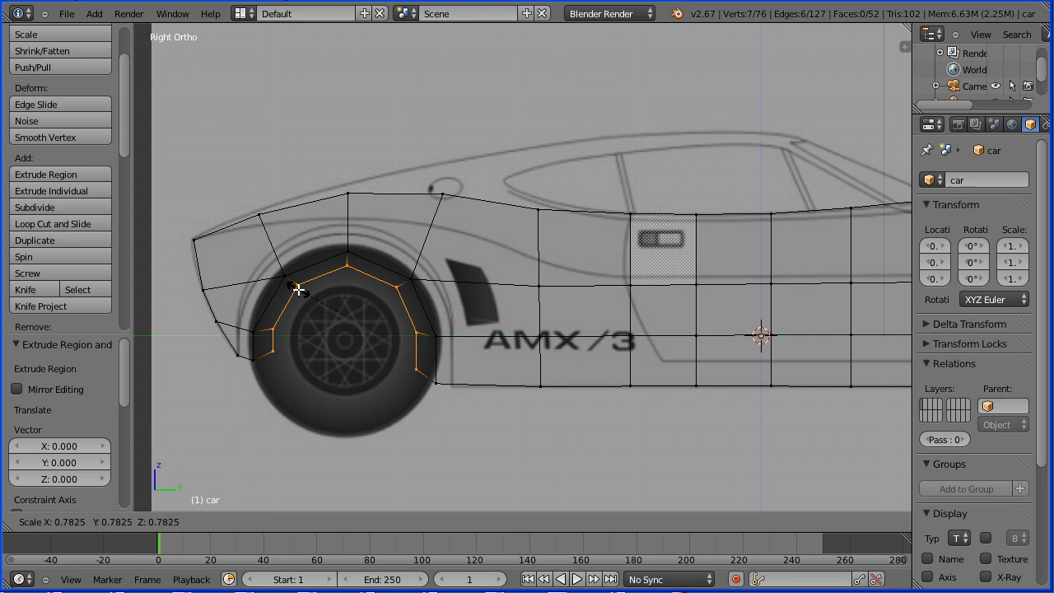
{"action": "left_click", "coordinate": [298, 288]}
Shift the inner rim's lowest tail-side vertex about -0.047 Y and -0.108 Z, and its lowest door-side vertex about 0.034 Y and -0.101 Z.
{"action": "right_click", "coordinate": [280, 351]}
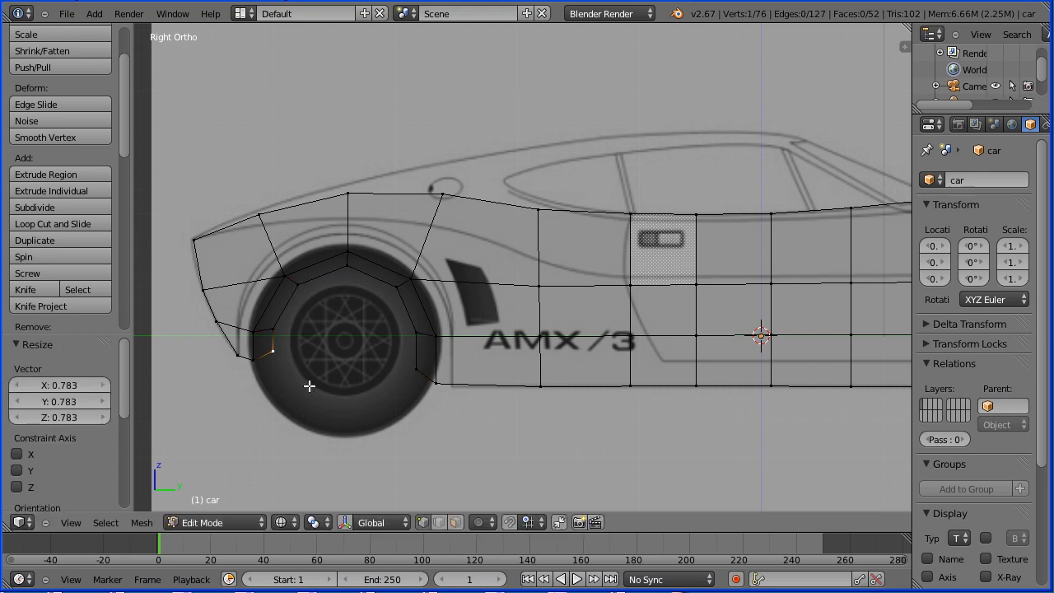
{"action": "key", "text": "g"}
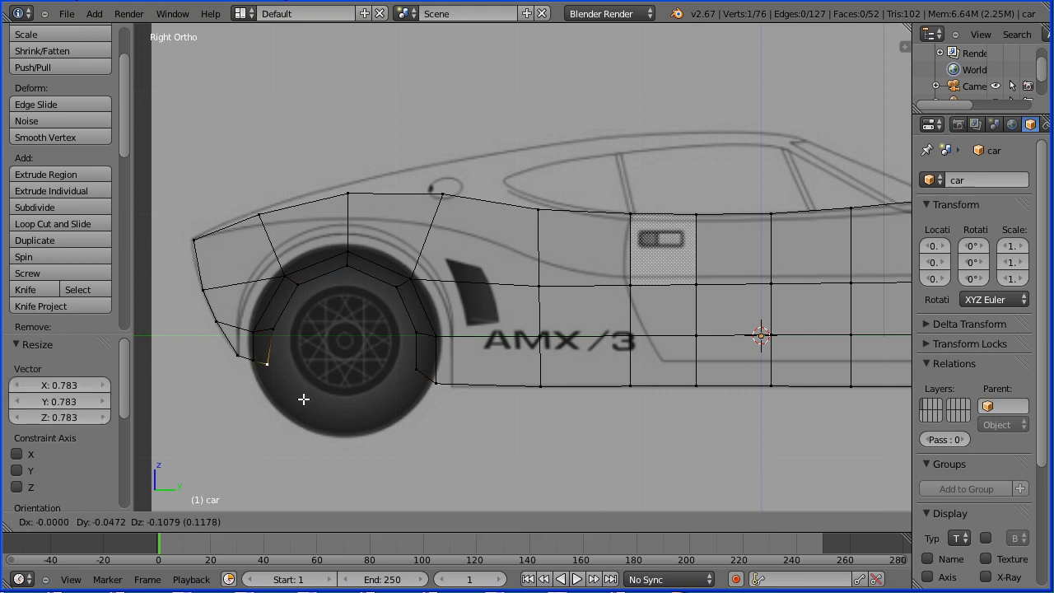
{"action": "left_click", "coordinate": [304, 400]}
{"action": "right_click", "coordinate": [418, 370]}
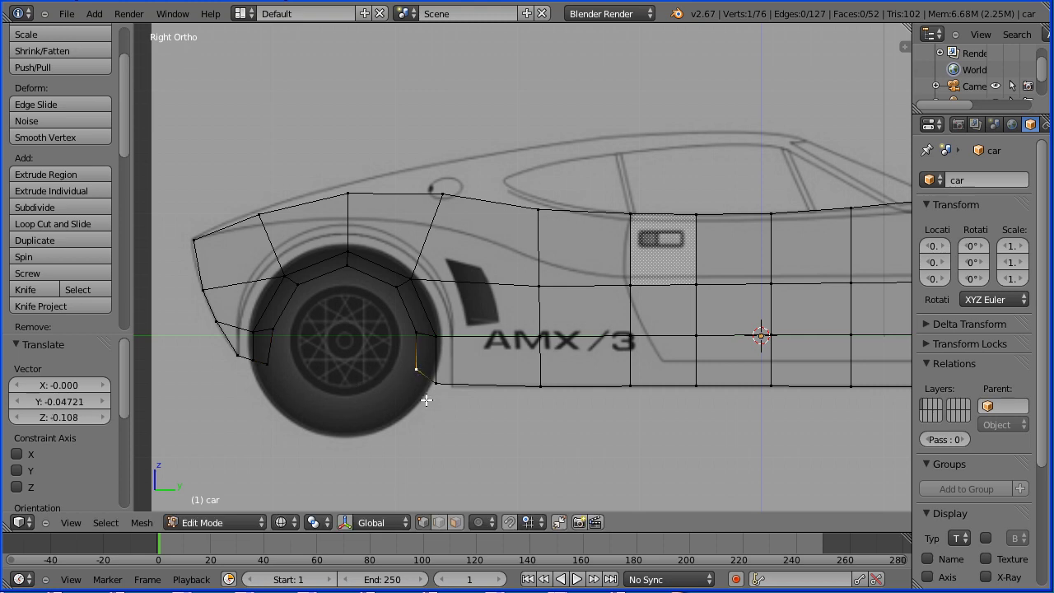
{"action": "key", "text": "g"}
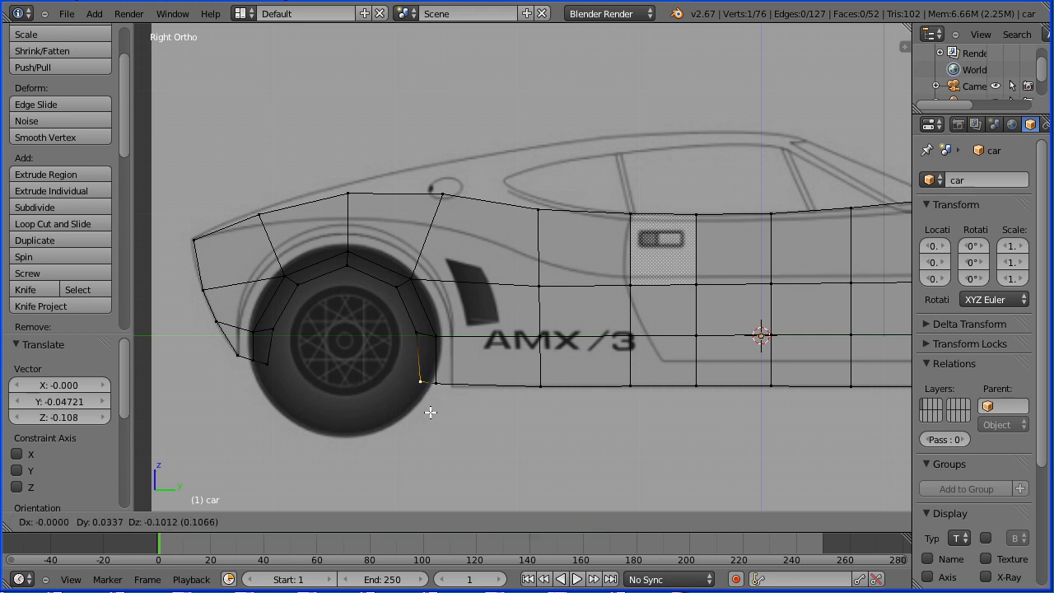
{"action": "left_click", "coordinate": [431, 411]}
{"action": "key", "text": "Tab"}
{"action": "key", "text": "Tab"}
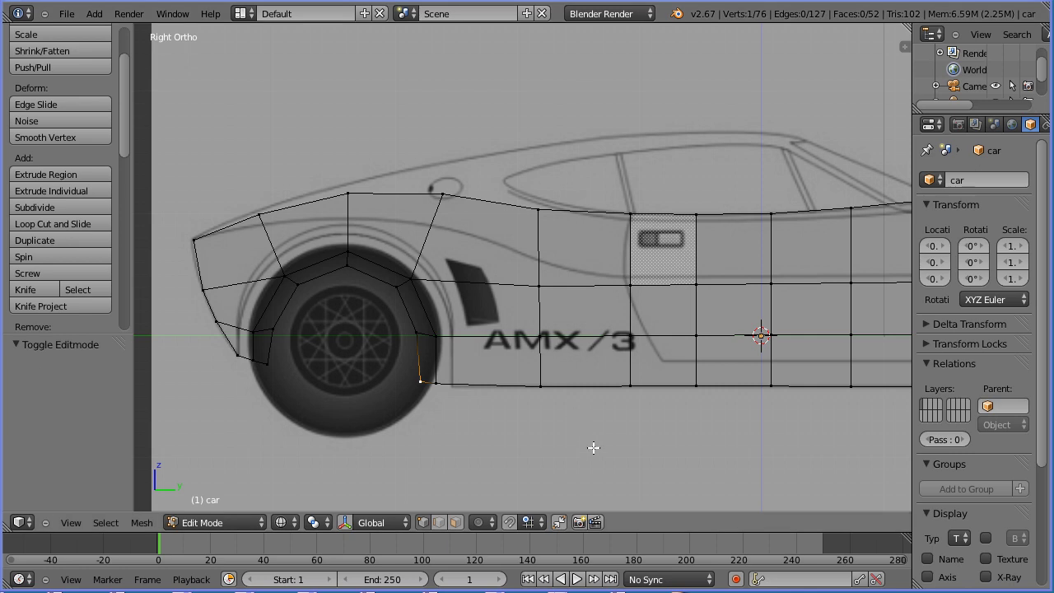
Select the whole car side mesh and rotate it 90° in the top view to match the blueprint's direction.
{"action": "scroll", "coordinate": [600, 478], "scroll_direction": "down", "scroll_amount": 6}
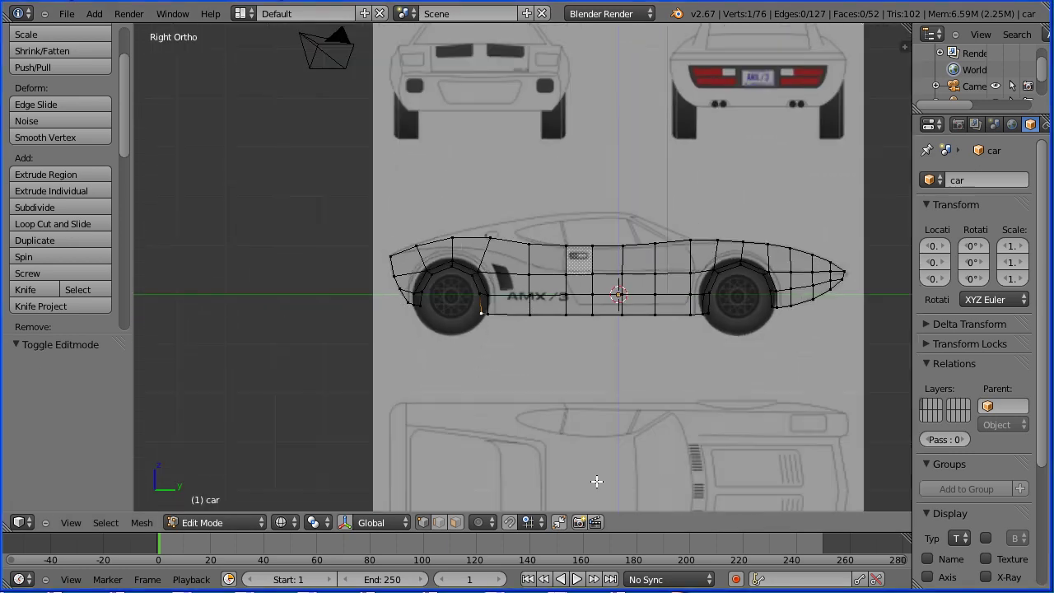
{"action": "key", "text": "a"}
{"action": "key", "text": "a"}
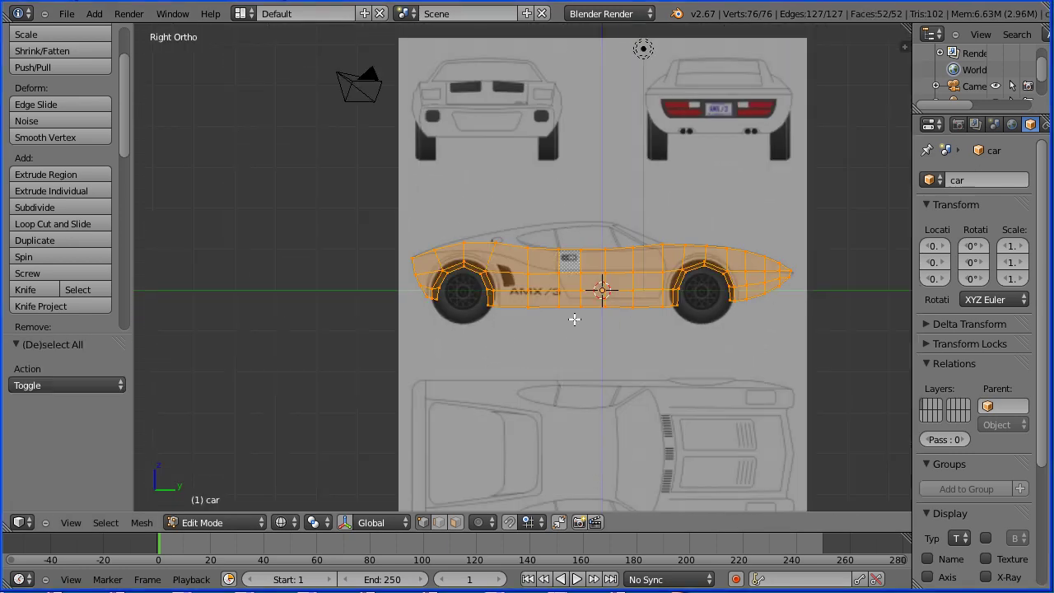
{"action": "left_click", "coordinate": [71, 522]}
{"action": "left_click", "coordinate": [169, 453]}
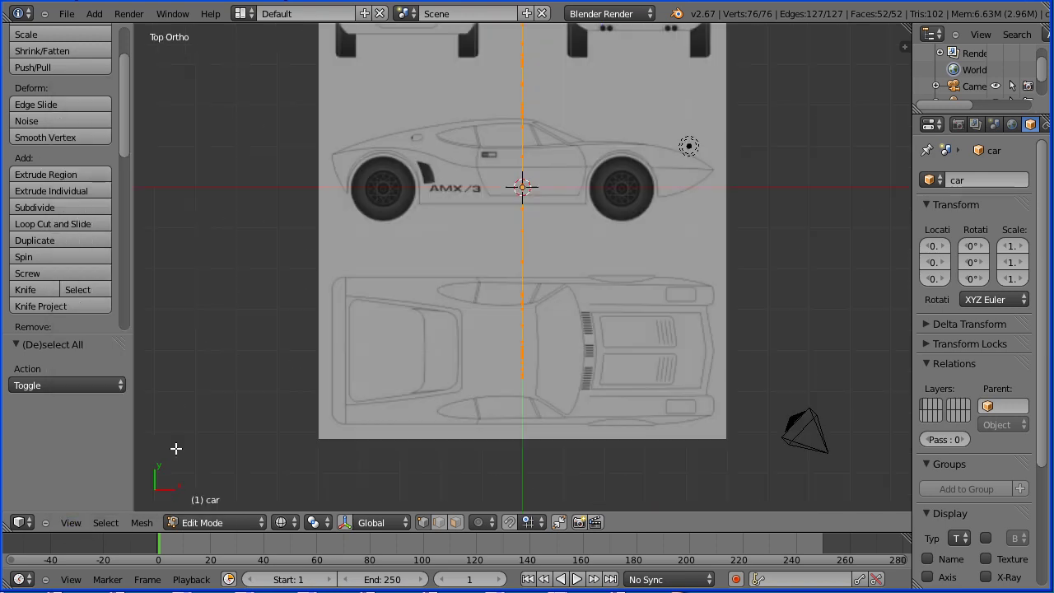
{"action": "type", "text": "r"}
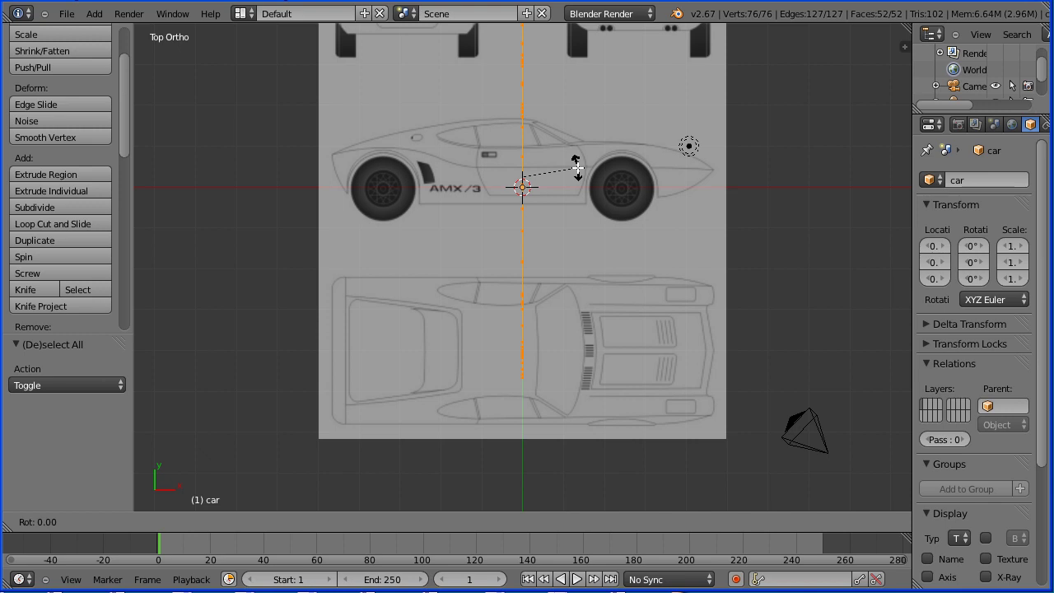
{"action": "type", "text": "90"}
{"action": "key", "text": "Return"}
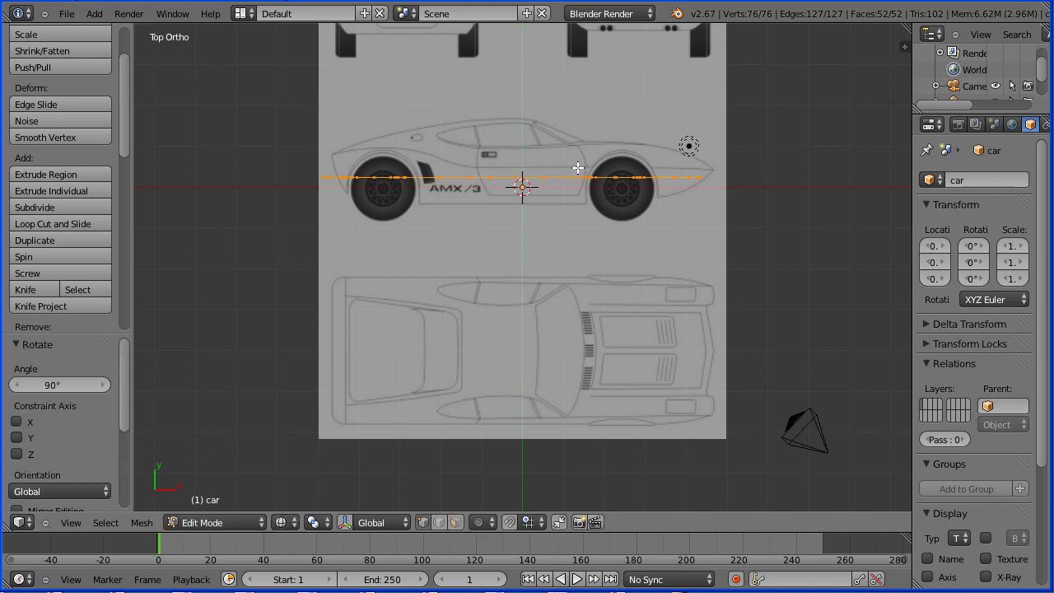
Move the side mesh -6.022 along Y to the near edge of the top-view drawing and extrude it across the car's full width.
{"action": "left_click", "coordinate": [346, 522]}
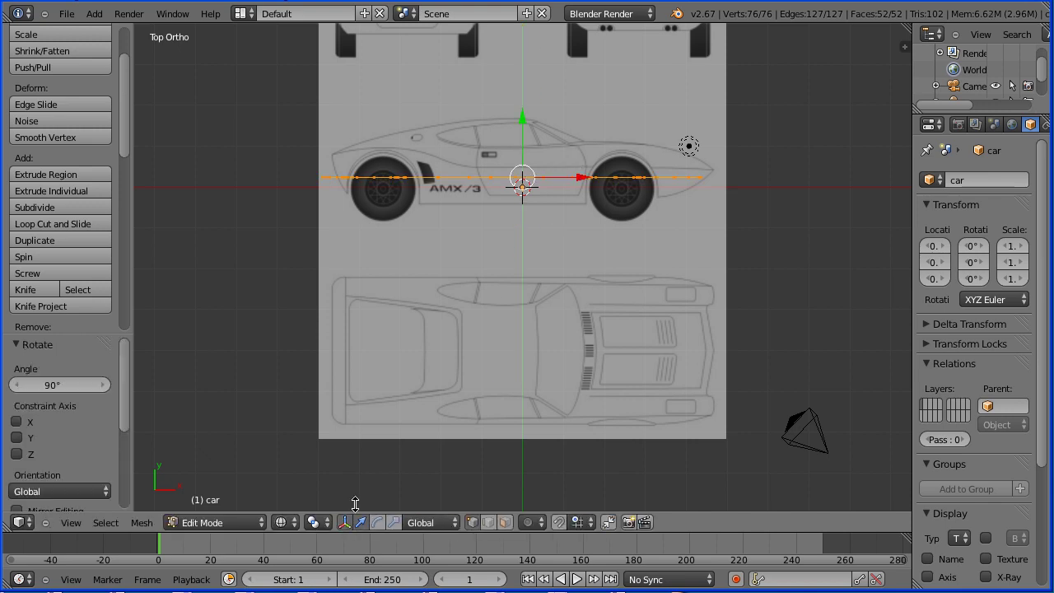
{"action": "left_click_drag", "start_coordinate": [522, 118], "coordinate": [538, 364]}
{"action": "key", "text": "e"}
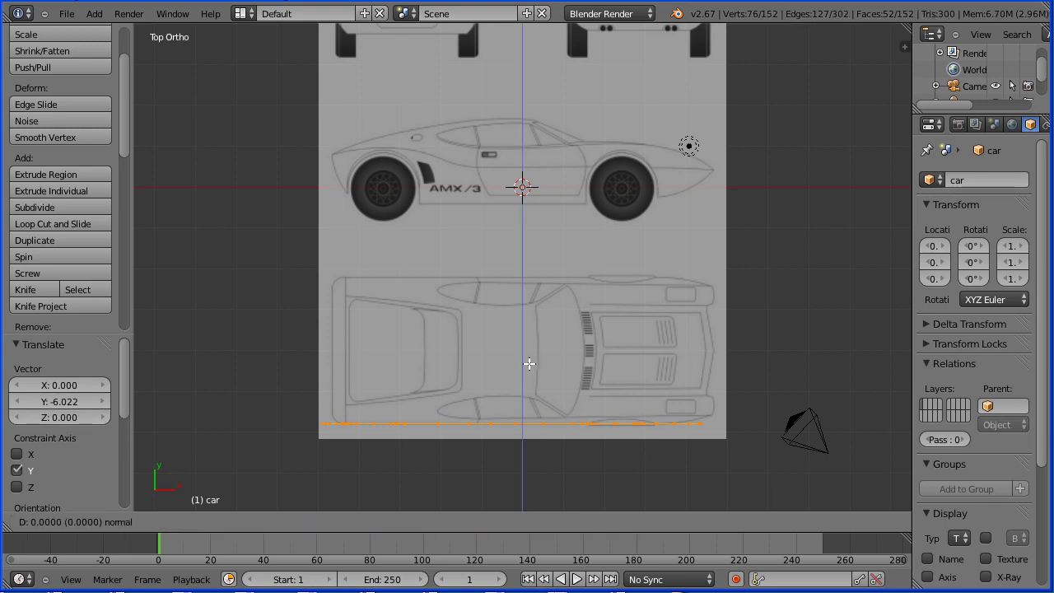
{"action": "left_click", "coordinate": [527, 219]}
{"action": "key", "text": "Tab"}
{"action": "key", "text": "Tab"}
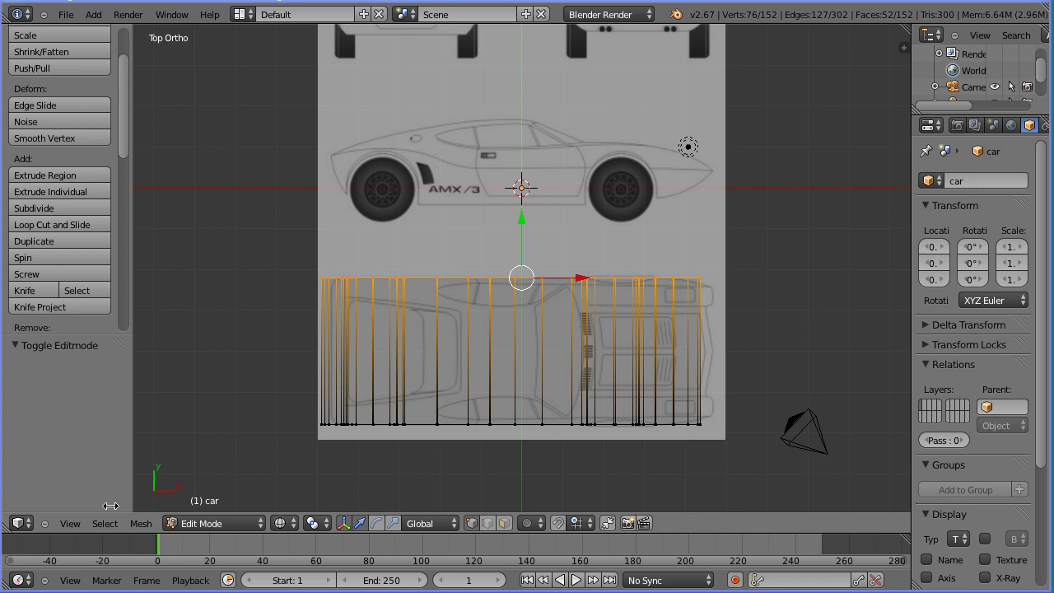
In the right view, select all edges running across the car's width and subdivide them twice with one cut each.
{"action": "left_click", "coordinate": [71, 523]}
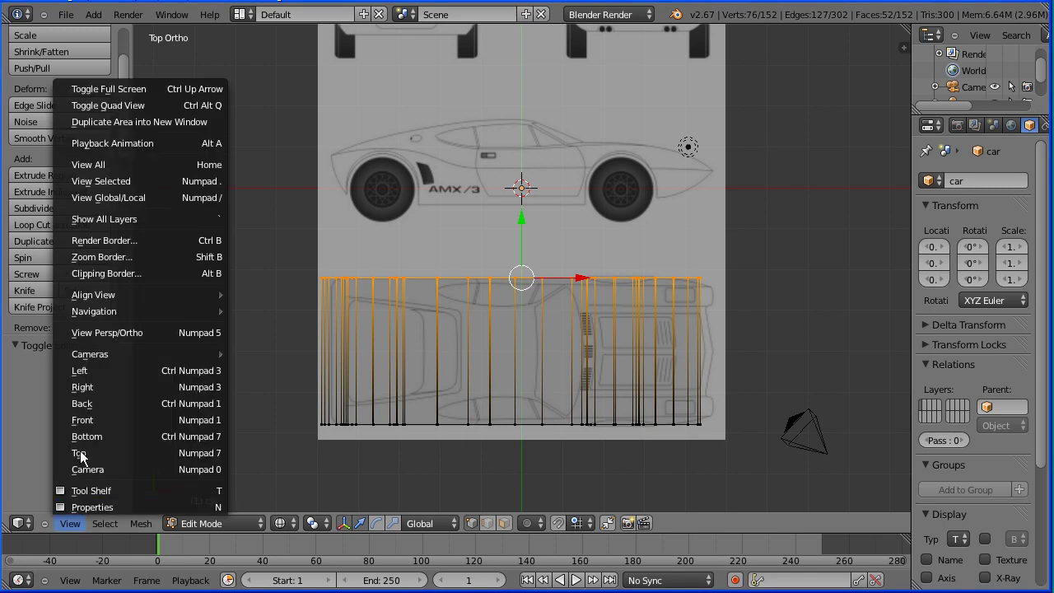
{"action": "left_click", "coordinate": [155, 389]}
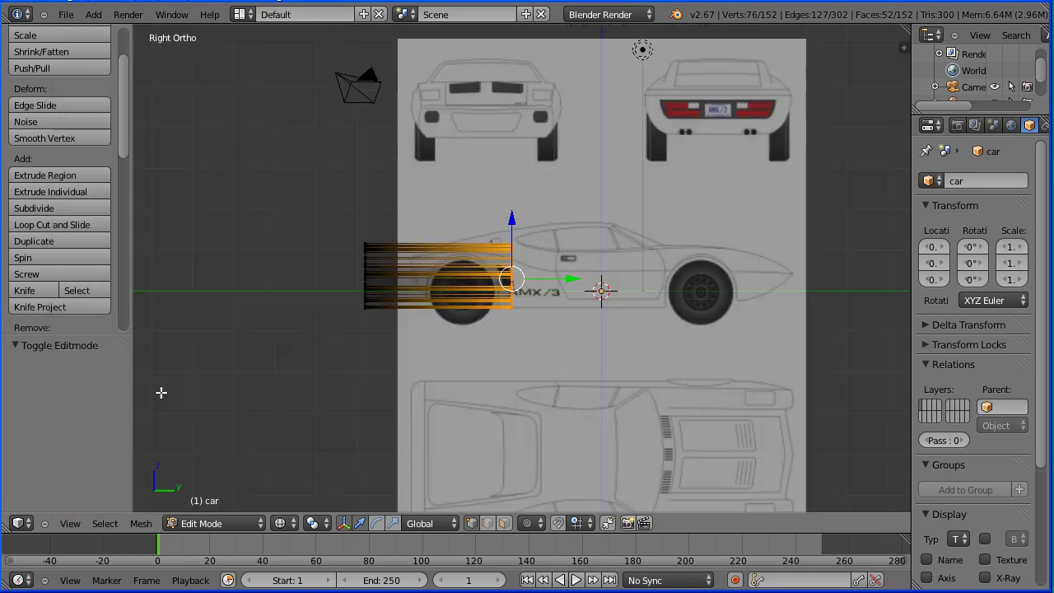
{"action": "left_click", "coordinate": [484, 527]}
{"action": "right_click", "coordinate": [439, 270]}
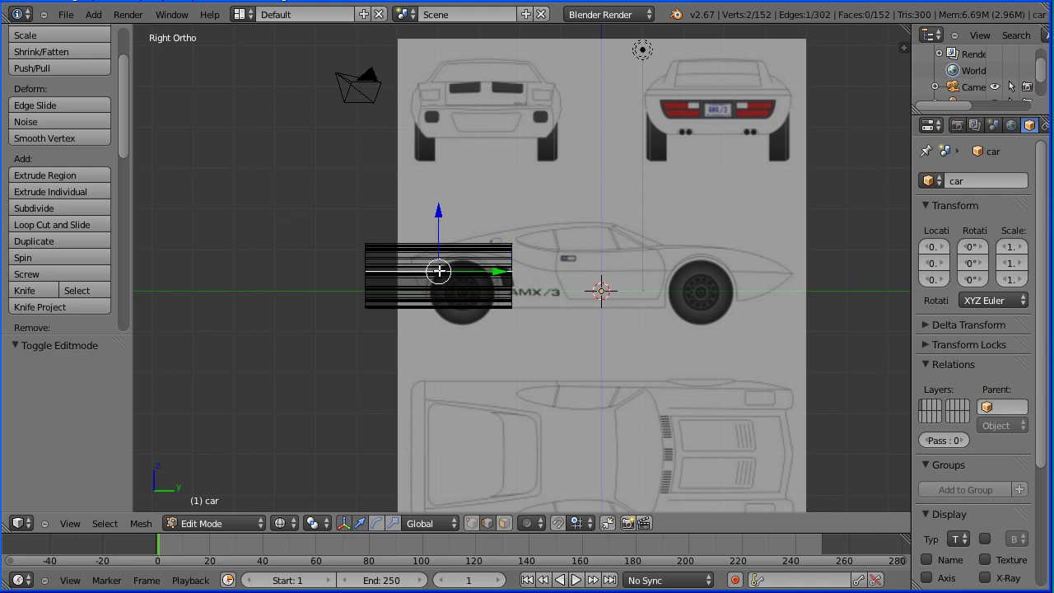
{"action": "key", "text": "b"}
{"action": "left_click_drag", "start_coordinate": [420, 224], "coordinate": [442, 326]}
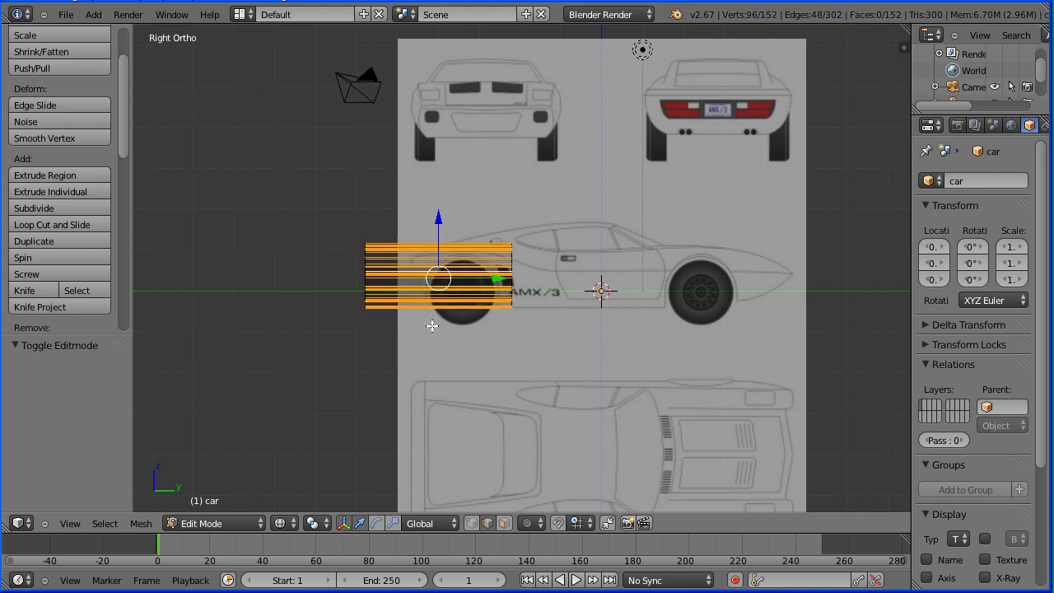
{"action": "left_click", "coordinate": [62, 206]}
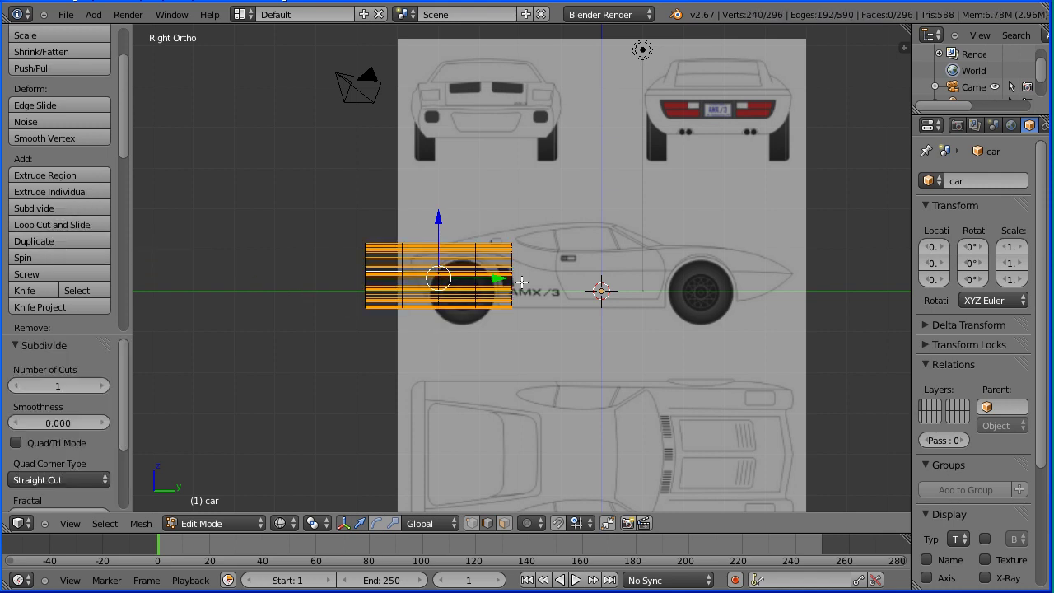
Display the car body in solid shading and apply smooth shading to it in Object Mode.
{"action": "middle_click_drag", "start_coordinate": [685, 231], "coordinate": [625, 266]}
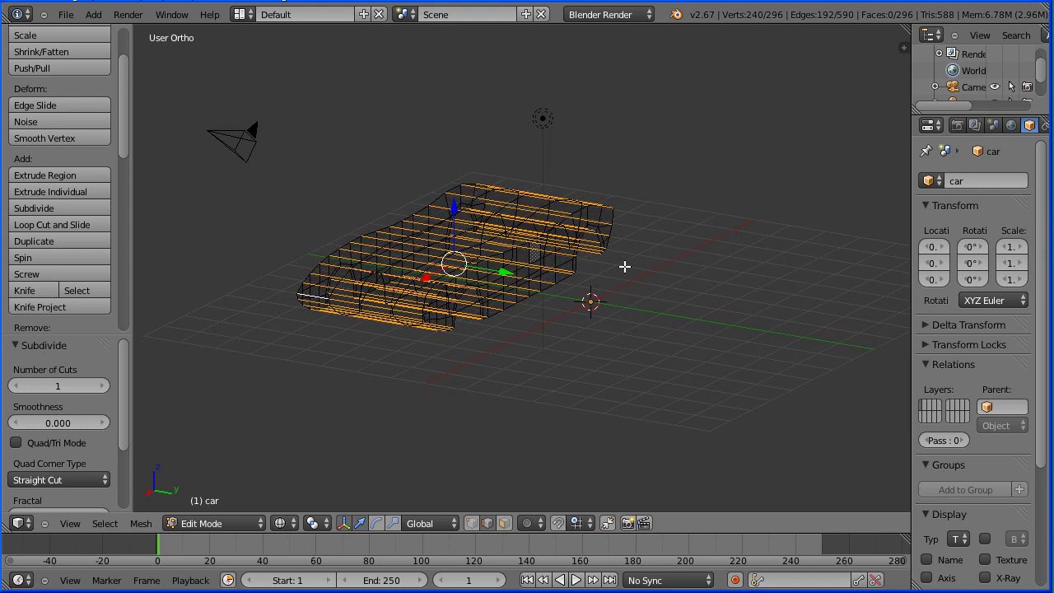
{"action": "left_click", "coordinate": [284, 523]}
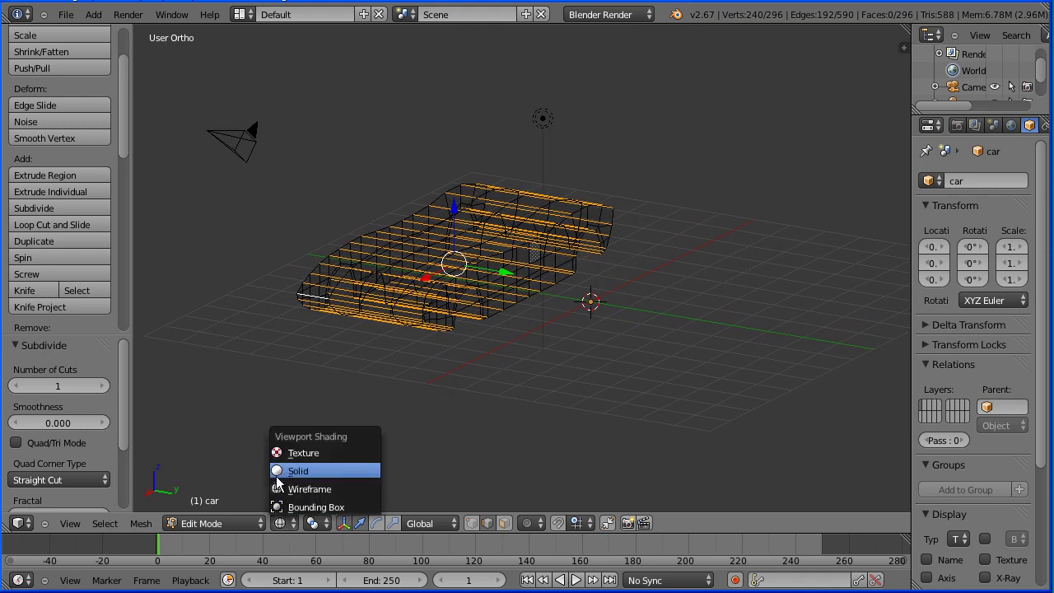
{"action": "left_click", "coordinate": [331, 471]}
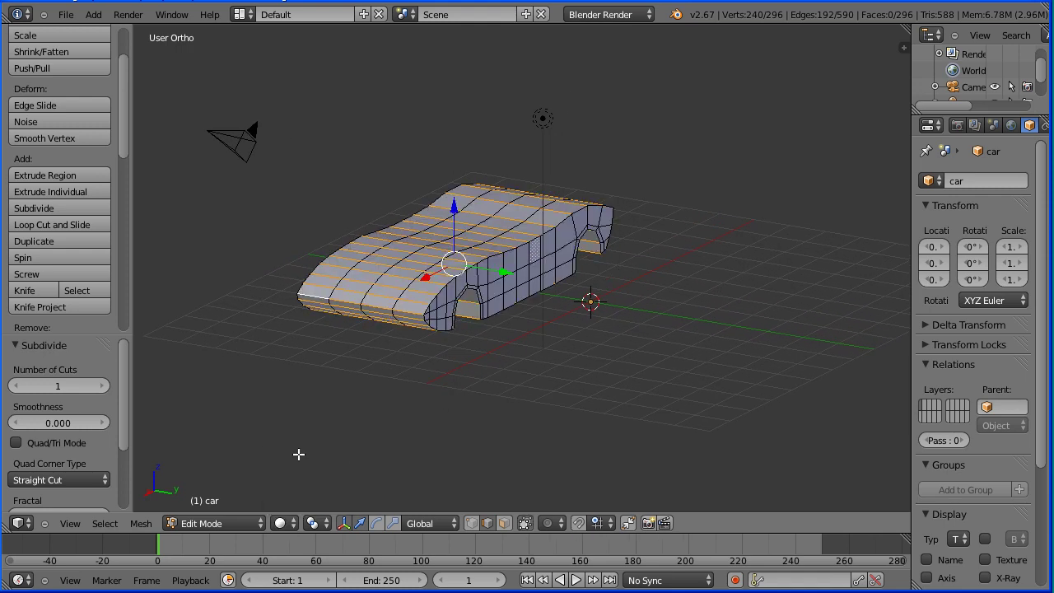
{"action": "left_click", "coordinate": [218, 523]}
{"action": "left_click", "coordinate": [221, 505]}
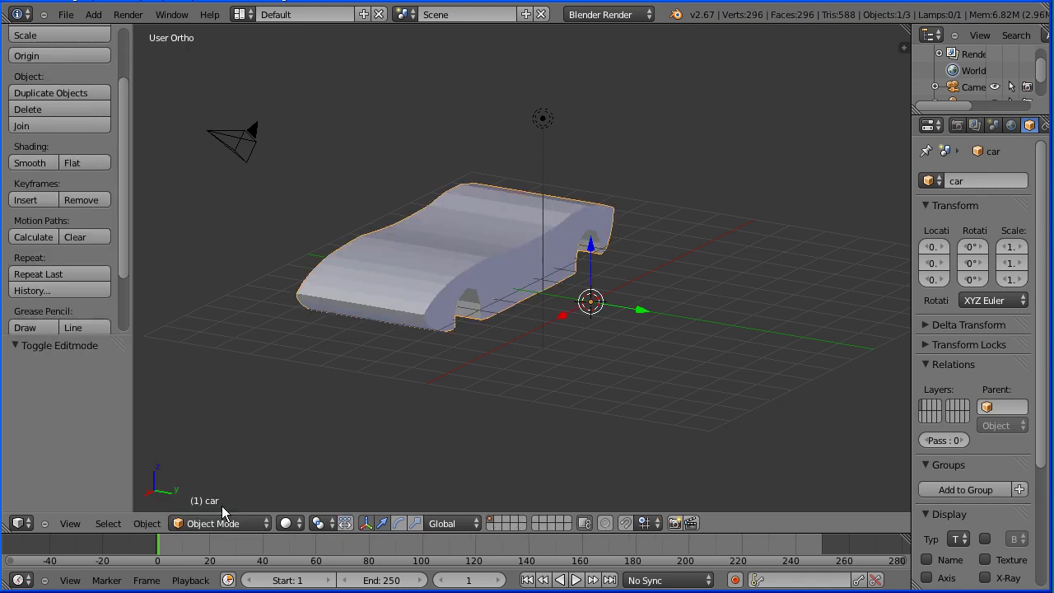
{"action": "left_click", "coordinate": [25, 162]}
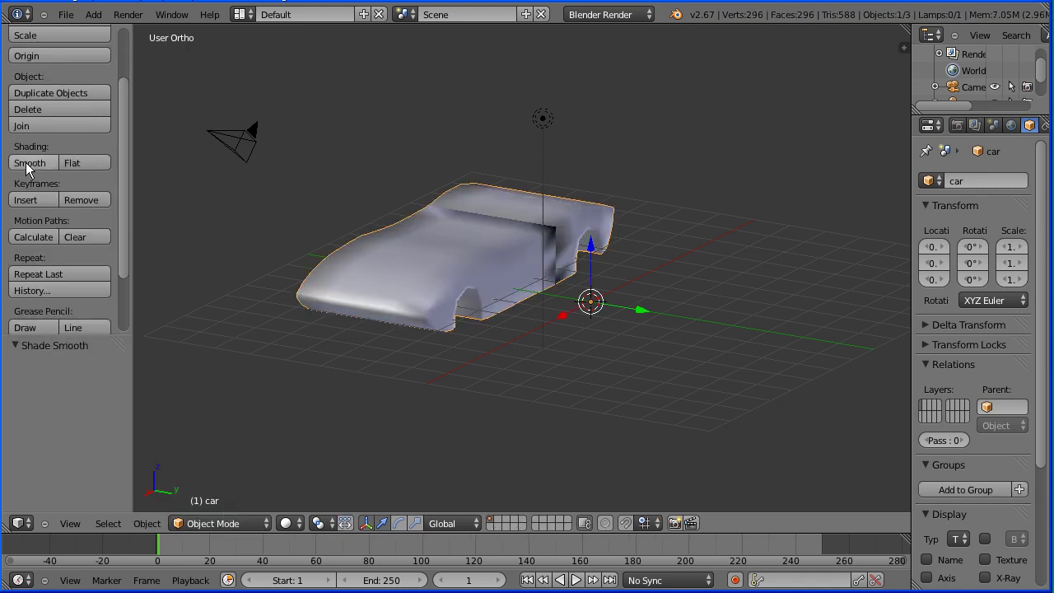
Select the entire car mesh in Edit Mode and recalculate its normals to the outside.
{"action": "left_click", "coordinate": [221, 523]}
{"action": "left_click", "coordinate": [232, 491]}
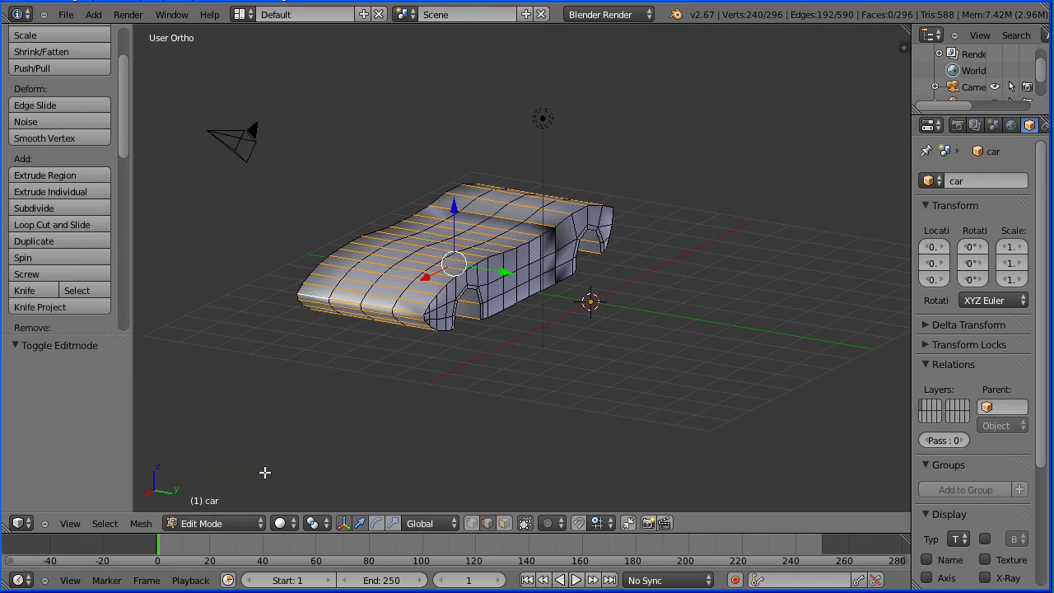
{"action": "key", "text": "a"}
{"action": "key", "text": "a"}
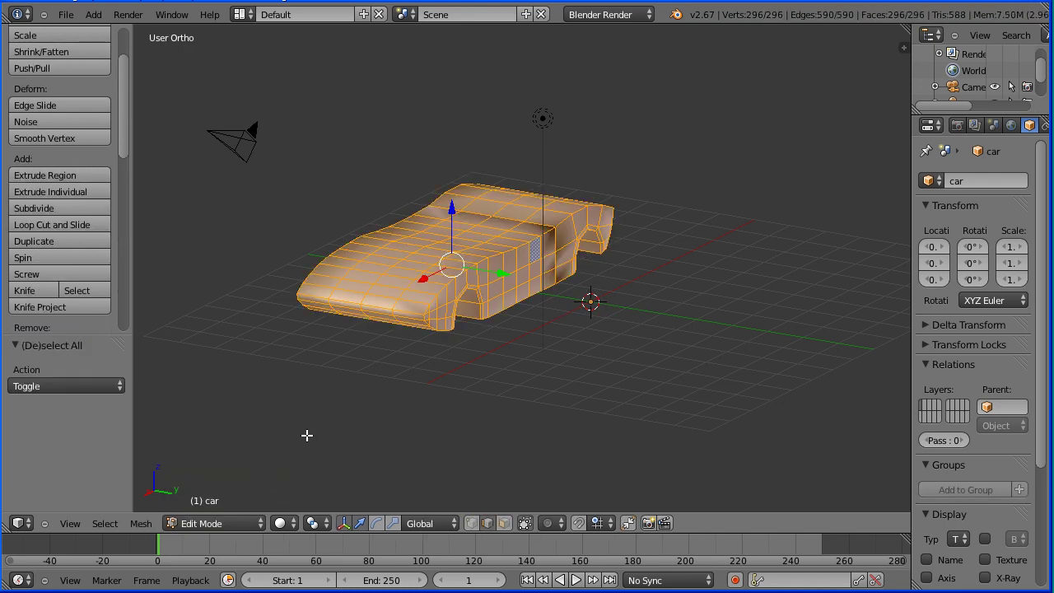
{"action": "left_click", "coordinate": [142, 524]}
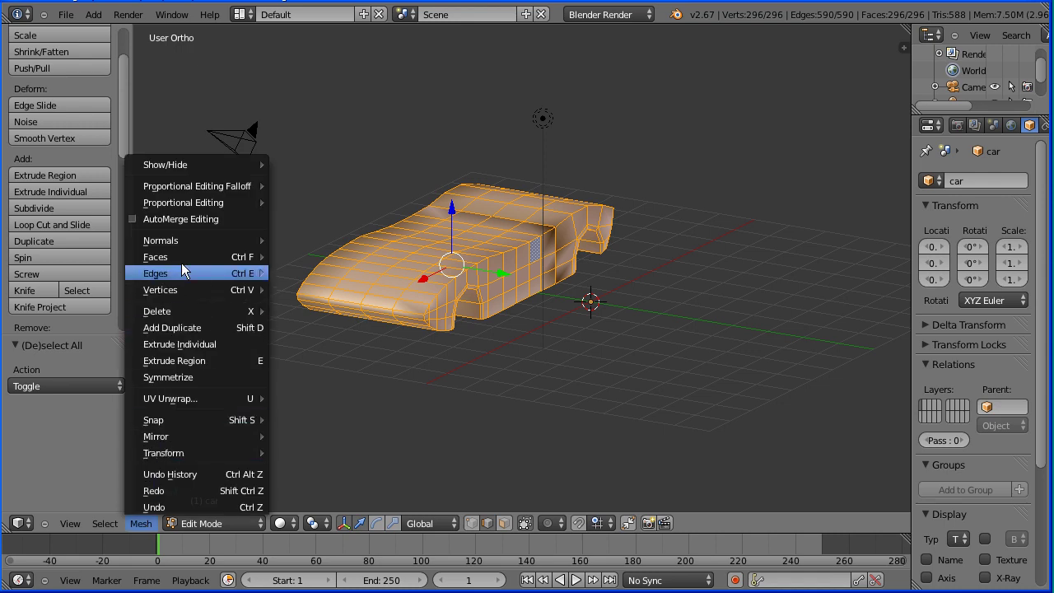
{"action": "mouse_move", "coordinate": [185, 240]}
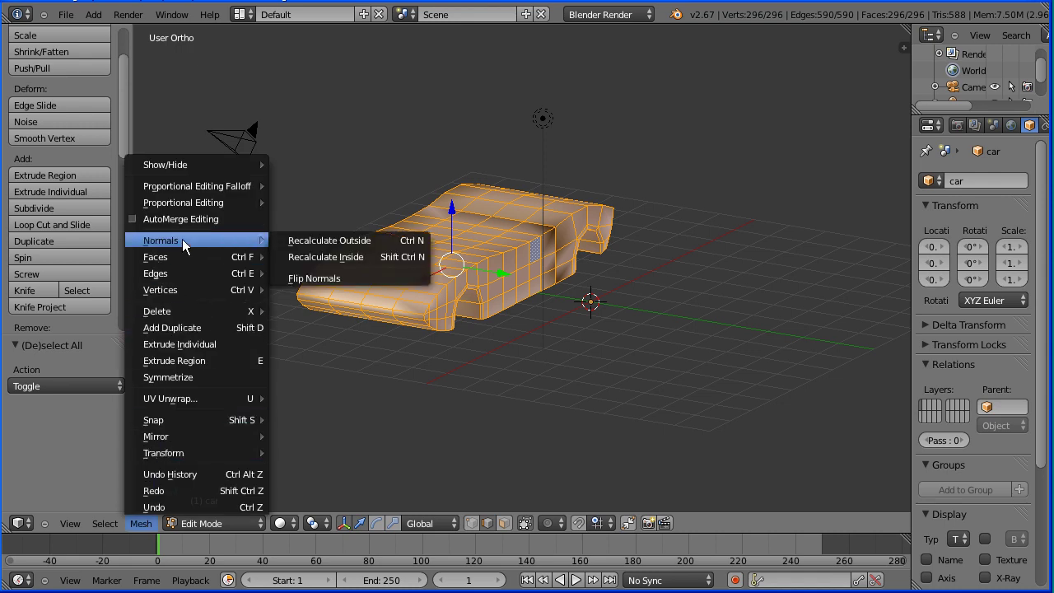
{"action": "left_click", "coordinate": [394, 240]}
{"action": "key", "text": "Tab"}
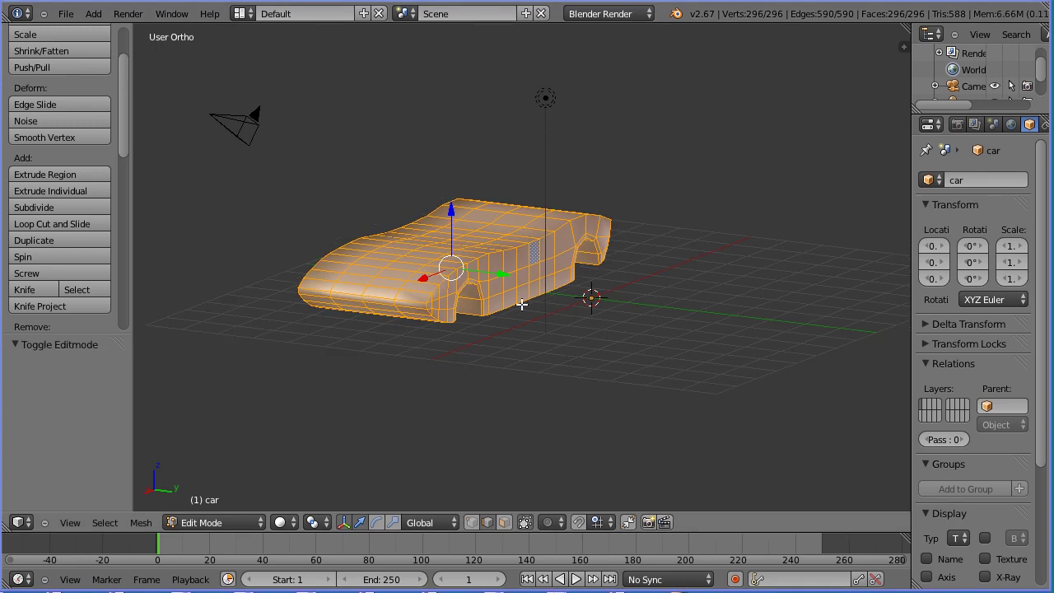
{"action": "key", "text": "Tab"}
Widen the properties area to show the modifier settings and add a Subdivision Surface modifier to the car.
{"action": "middle_click_drag", "start_coordinate": [391, 388], "coordinate": [369, 385]}
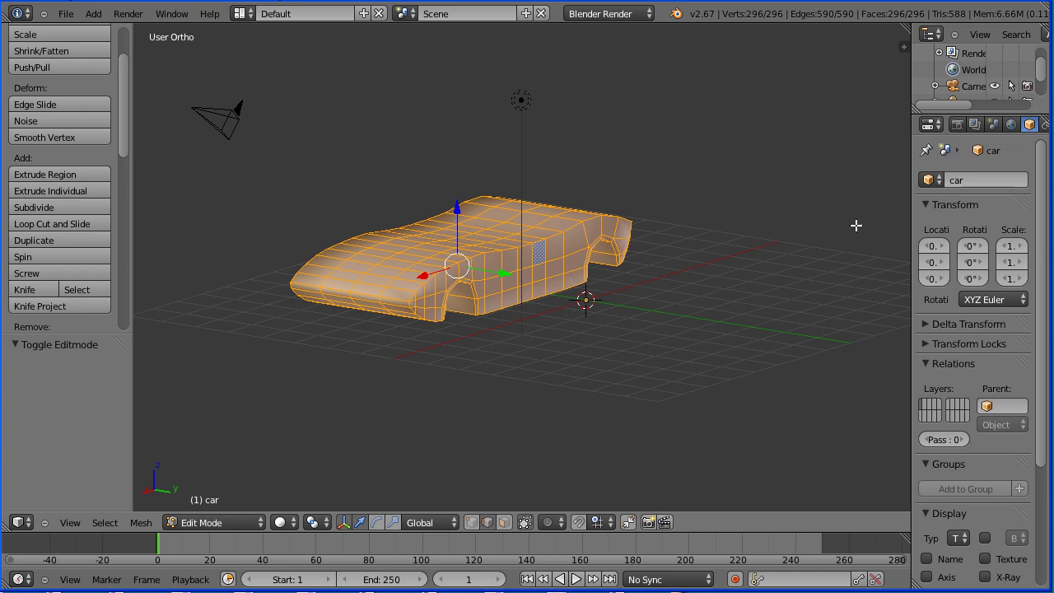
{"action": "left_click_drag", "start_coordinate": [911, 224], "coordinate": [884, 227]}
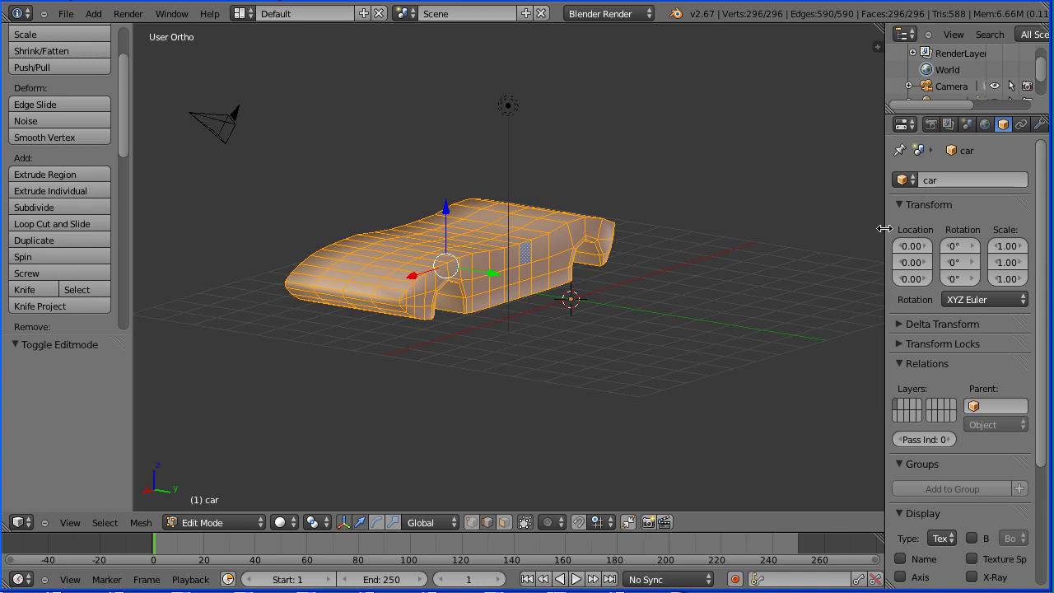
{"action": "left_click", "coordinate": [1041, 125]}
{"action": "left_click", "coordinate": [968, 181]}
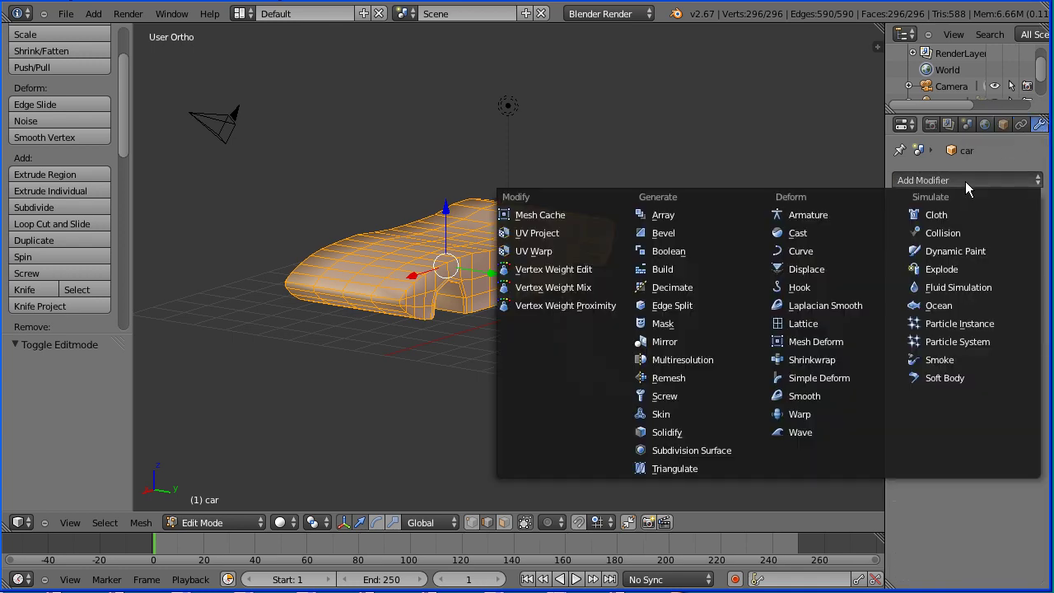
{"action": "left_click", "coordinate": [748, 452]}
Switch to Object Mode and apply the Subdivision Surface modifier to the car.
{"action": "left_click", "coordinate": [241, 521]}
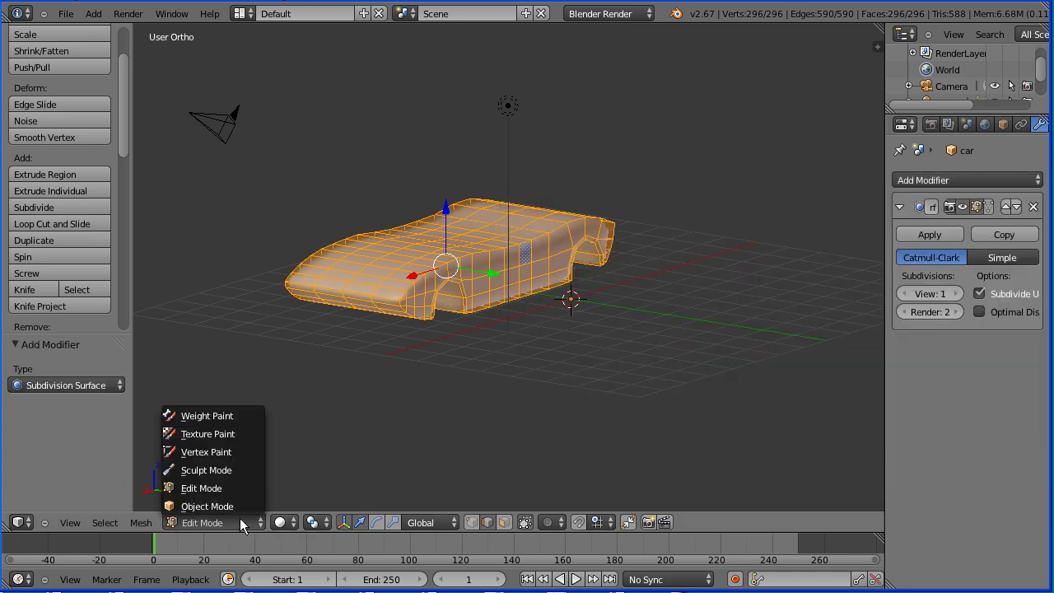
{"action": "left_click", "coordinate": [241, 506]}
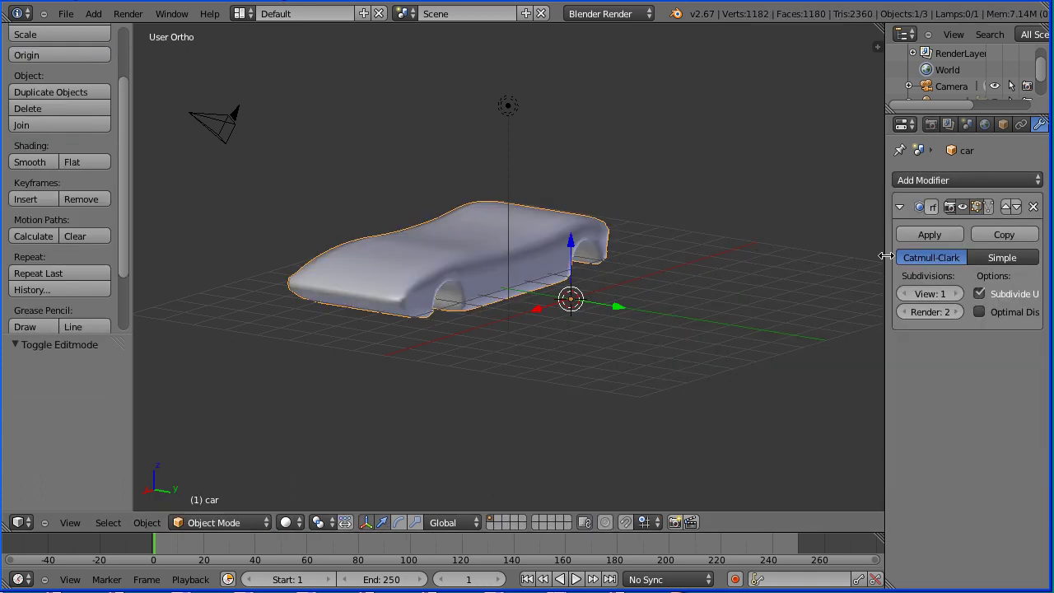
{"action": "left_click", "coordinate": [914, 234]}
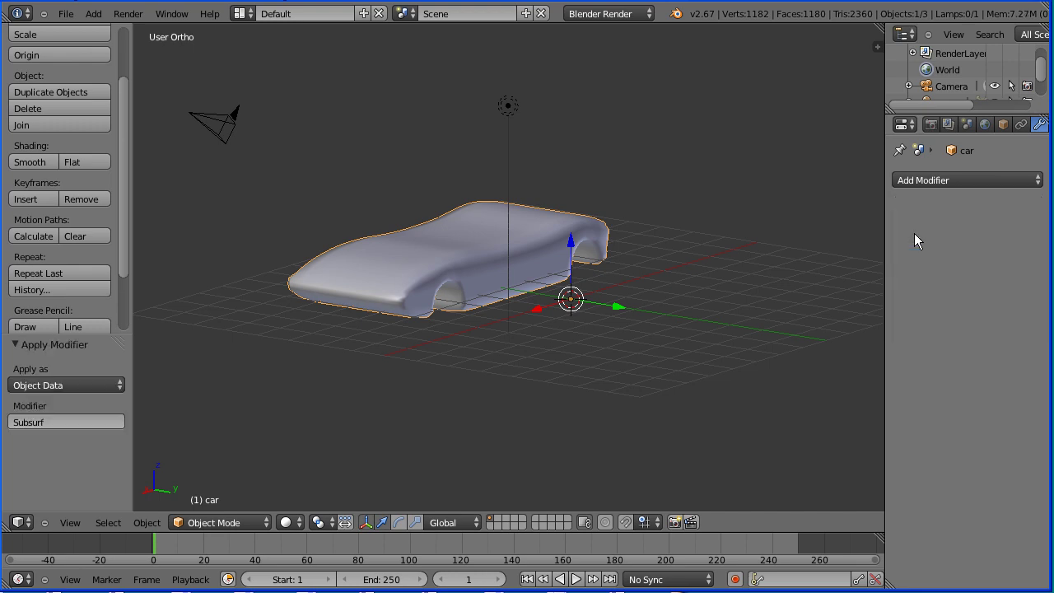
Return the car to Edit Mode with vertex selection, clear the full selection on the underside, and hide the 3D manipulator.
{"action": "left_click", "coordinate": [245, 519]}
{"action": "mouse_move", "coordinate": [332, 386]}
{"action": "middle_mouse_down"}
{"action": "mouse_move", "coordinate": [347, 398]}
{"action": "mouse_move", "coordinate": [336, 395]}
{"action": "middle_mouse_up"}
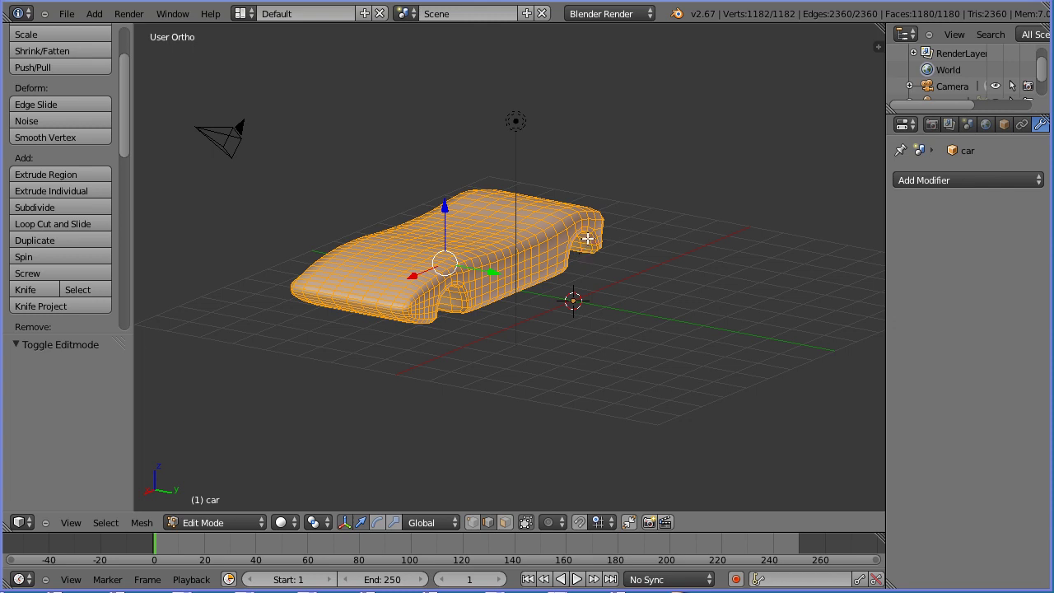
{"action": "left_click", "coordinate": [474, 524]}
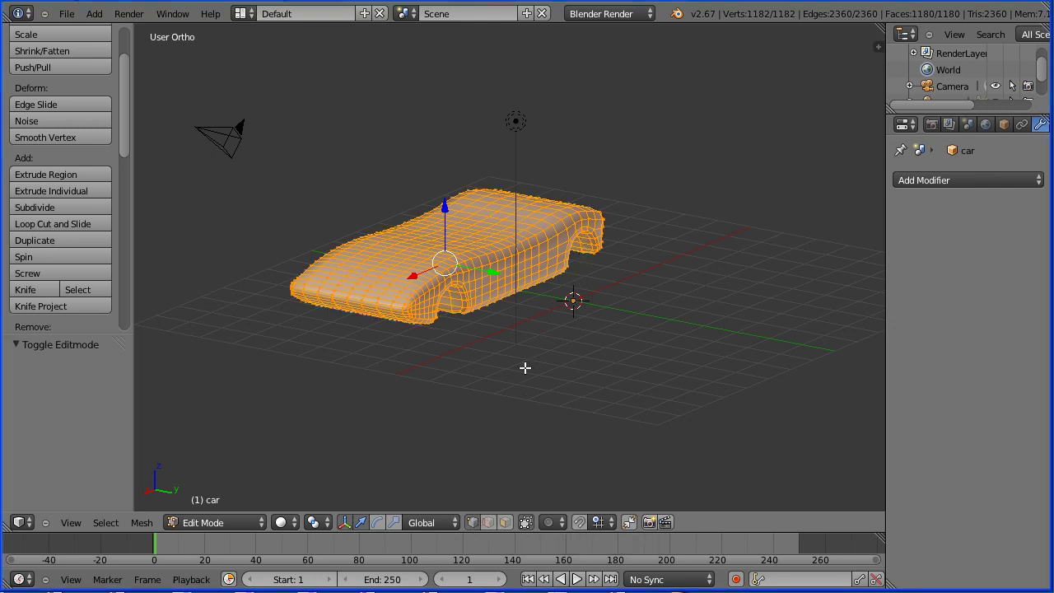
{"action": "scroll", "coordinate": [518, 371], "scroll_direction": "up", "scroll_amount": 8}
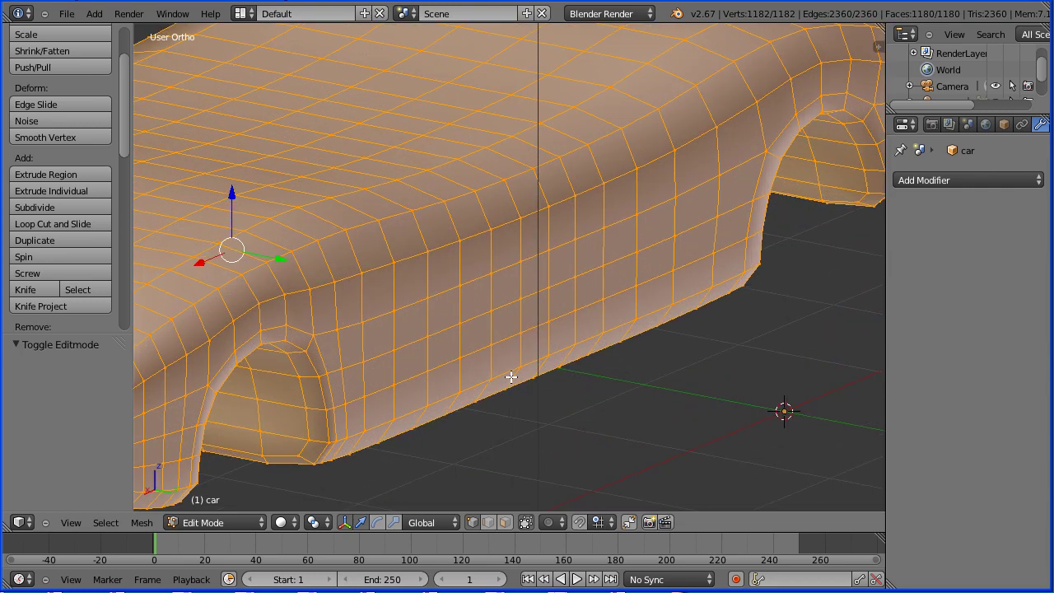
{"action": "middle_click_drag", "start_coordinate": [719, 376], "coordinate": [766, 291]}
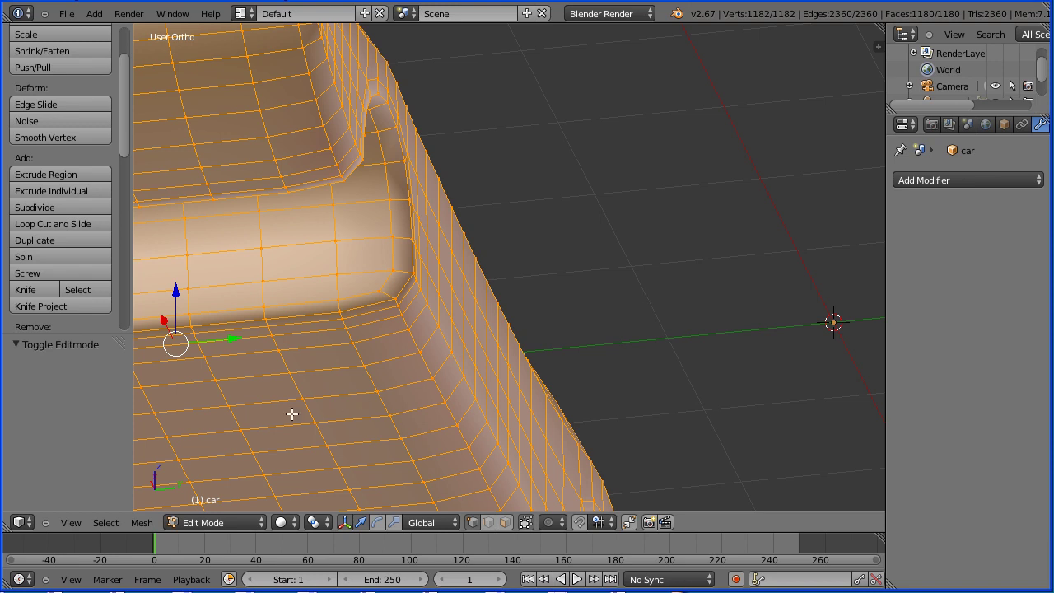
{"action": "middle_click_drag", "start_coordinate": [292, 426], "coordinate": [465, 56]}
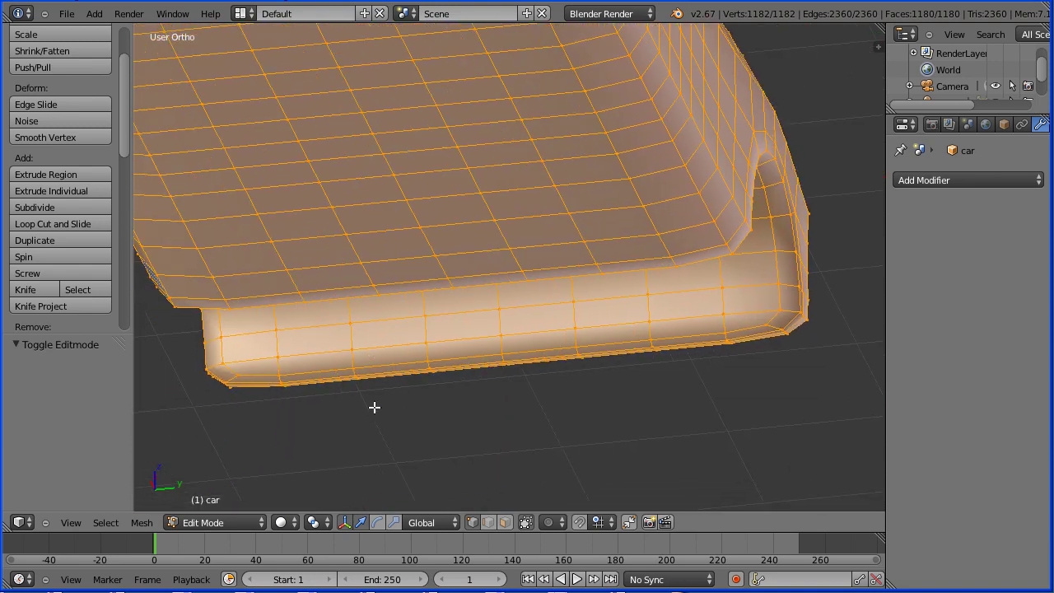
{"action": "right_click", "coordinate": [352, 350]}
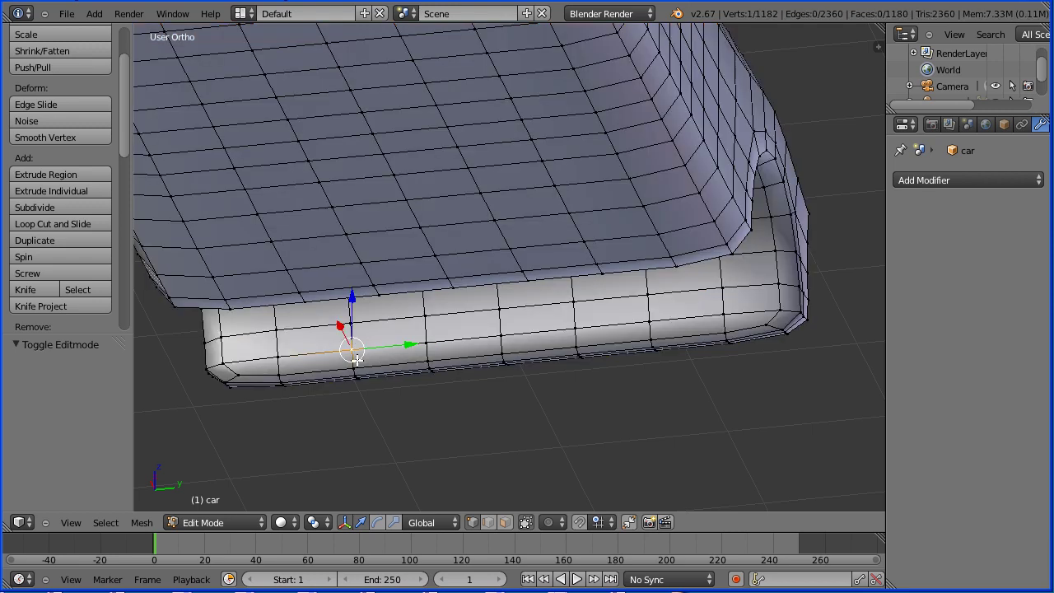
{"action": "left_click", "coordinate": [345, 525]}
On the underside, select the five middle vertices along the rear lower edge of the rear wheel well.
{"action": "right_click", "coordinate": [353, 369]}
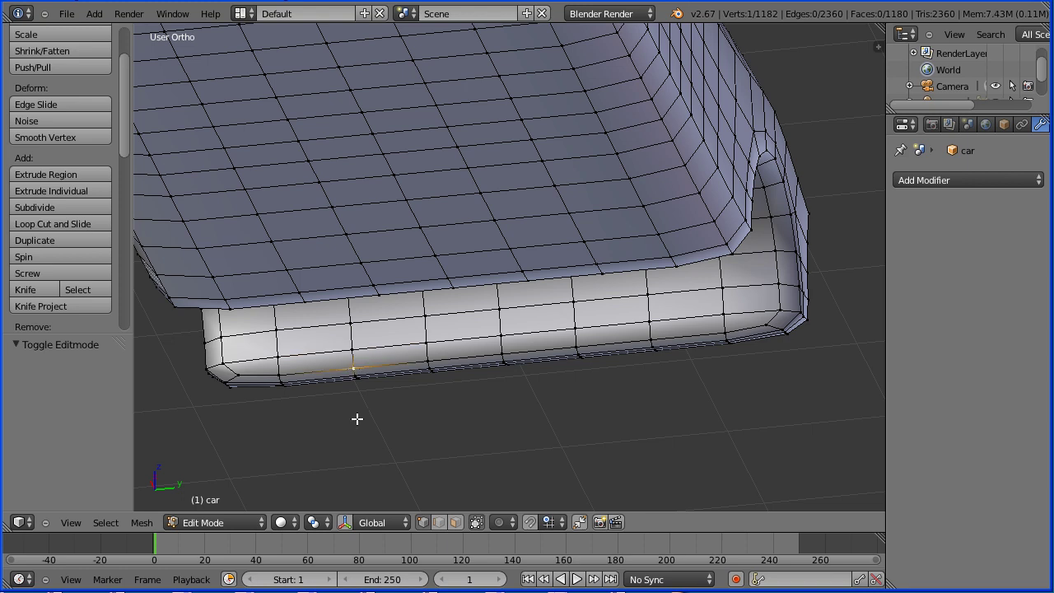
{"action": "middle_click_drag", "start_coordinate": [297, 245], "coordinate": [381, 97], "text": "shift"}
{"action": "middle_click_drag", "start_coordinate": [393, 276], "coordinate": [384, 239]}
{"action": "scroll", "coordinate": [384, 240], "scroll_direction": "up", "scroll_amount": 4}
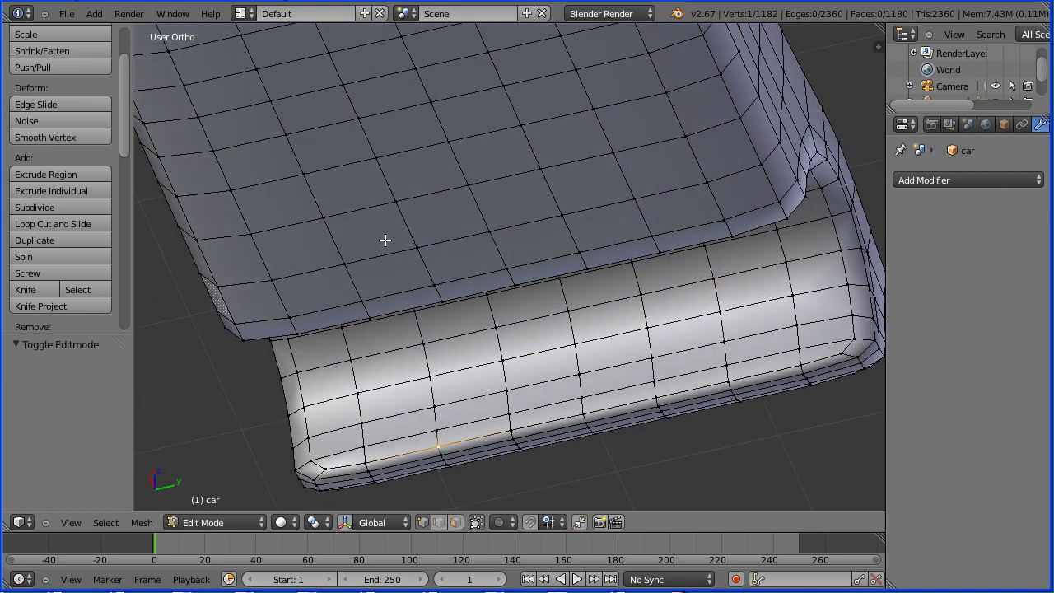
{"action": "right_click", "coordinate": [445, 484]}
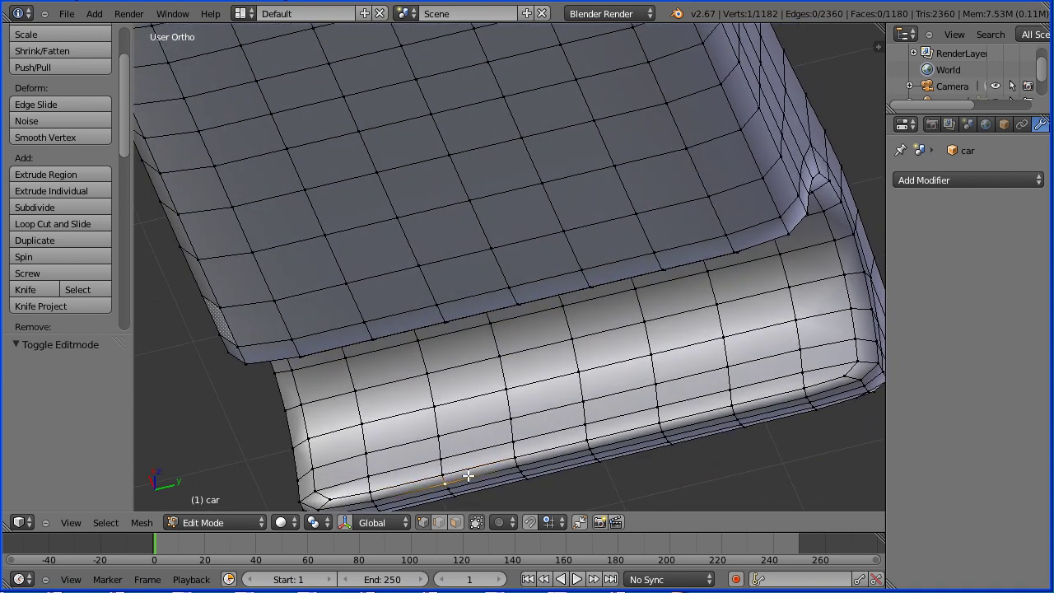
{"action": "right_click", "coordinate": [518, 465], "text": "shift"}
{"action": "right_click", "coordinate": [589, 449], "text": "shift"}
{"action": "right_click", "coordinate": [664, 430], "text": "shift"}
{"action": "right_click", "coordinate": [733, 412], "text": "shift"}
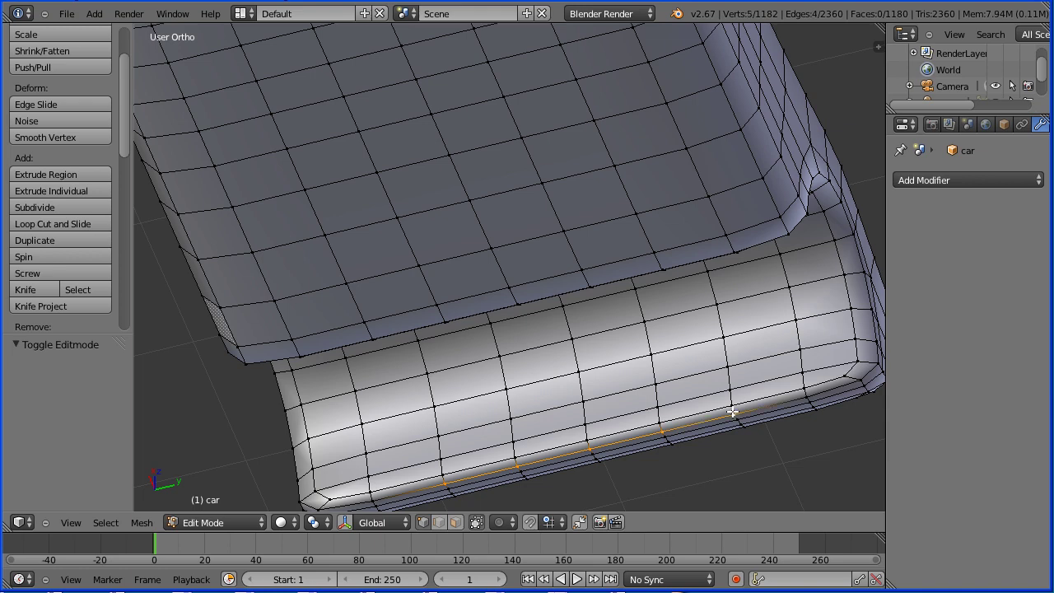
Add the five facing vertices on the floor-side edge of the rear wheel well to the selection and bridge the two edge loops.
{"action": "middle_click_drag", "start_coordinate": [459, 335], "coordinate": [430, 453]}
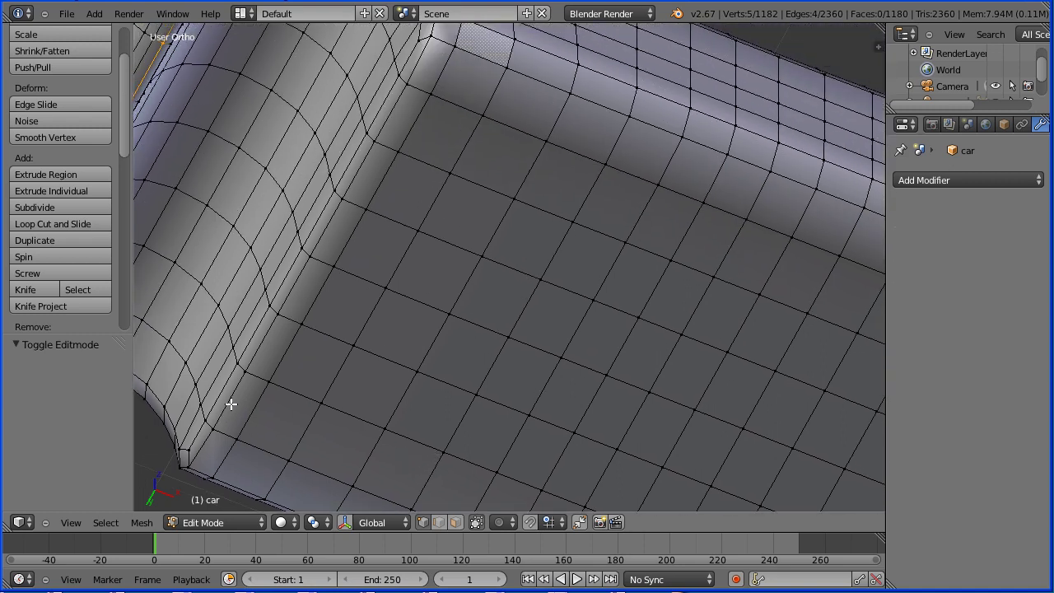
{"action": "right_click", "coordinate": [246, 372], "text": "shift"}
{"action": "right_click", "coordinate": [278, 313], "text": "shift"}
{"action": "right_click", "coordinate": [310, 256], "text": "shift"}
{"action": "right_click", "coordinate": [342, 198], "text": "shift"}
{"action": "right_click", "coordinate": [374, 140], "text": "shift"}
{"action": "left_click", "coordinate": [144, 522]}
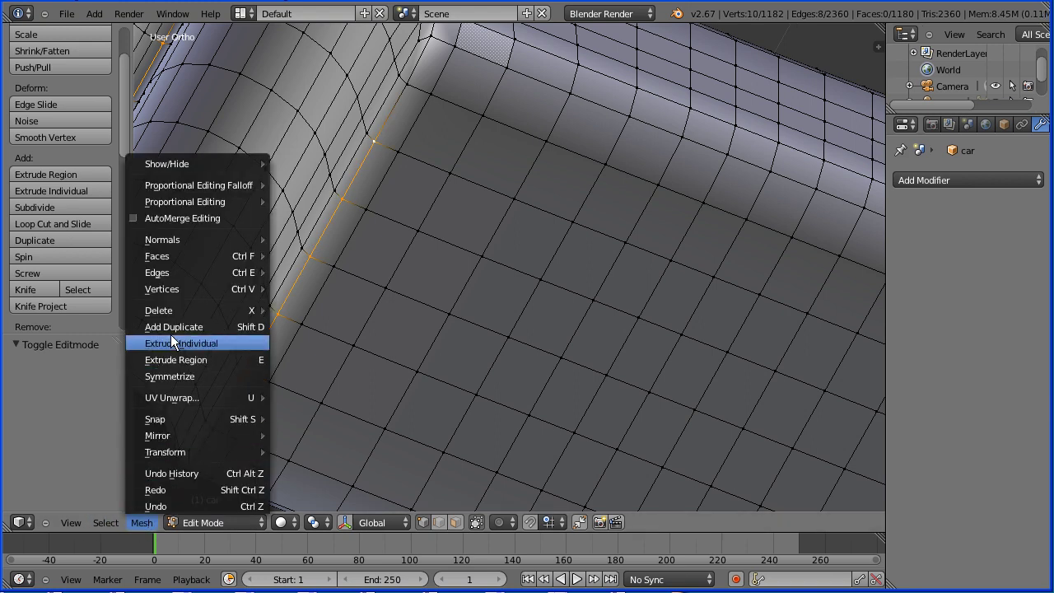
{"action": "mouse_move", "coordinate": [171, 272]}
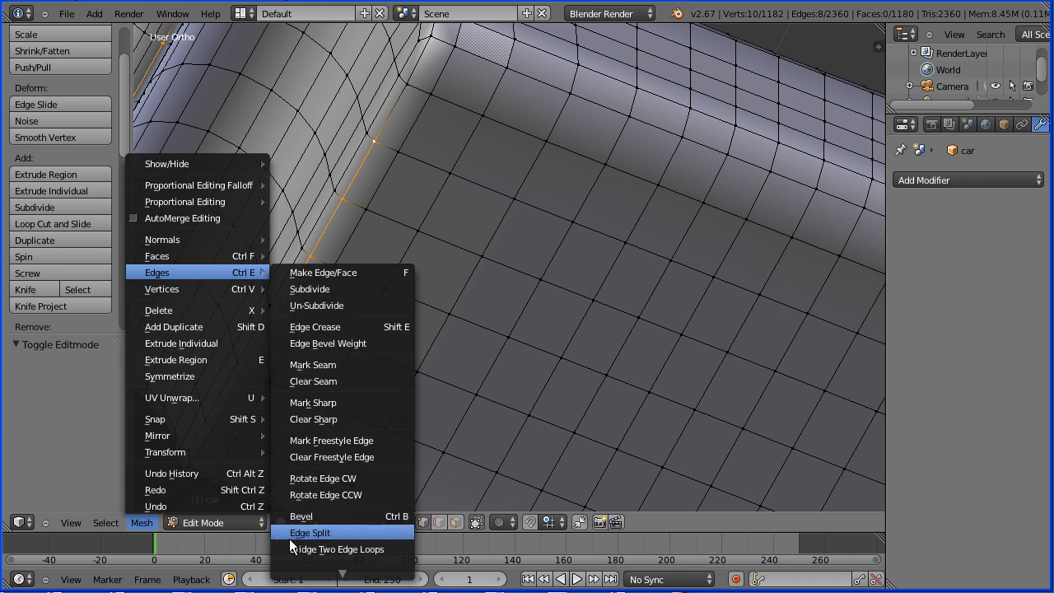
{"action": "left_click", "coordinate": [388, 550]}
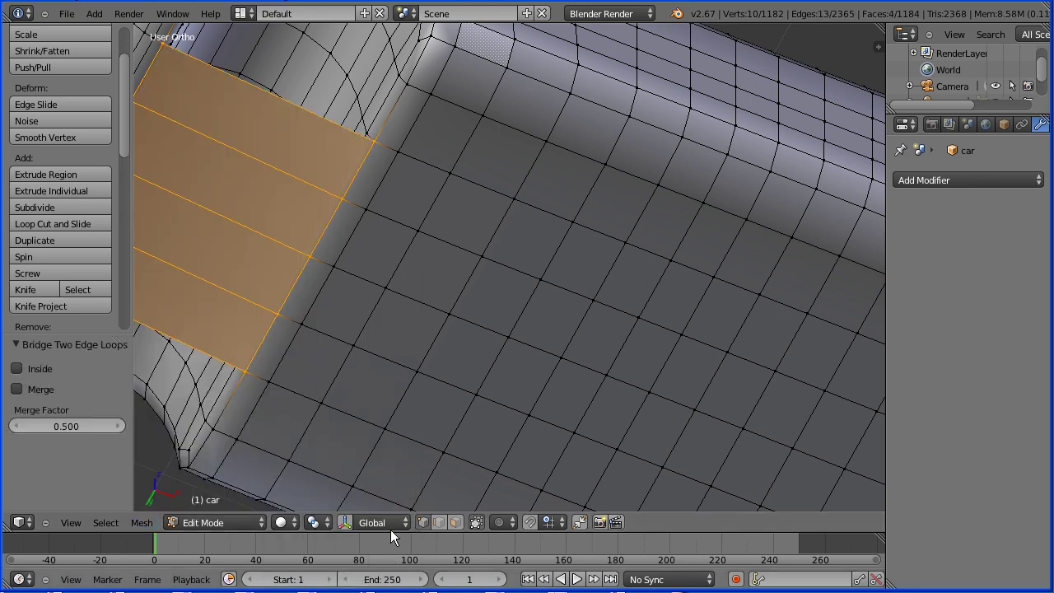
Select the edge loop around the open gap on the -Y side of the bridged rear panel and fill it with a face.
{"action": "middle_click_drag", "start_coordinate": [417, 238], "coordinate": [452, 352]}
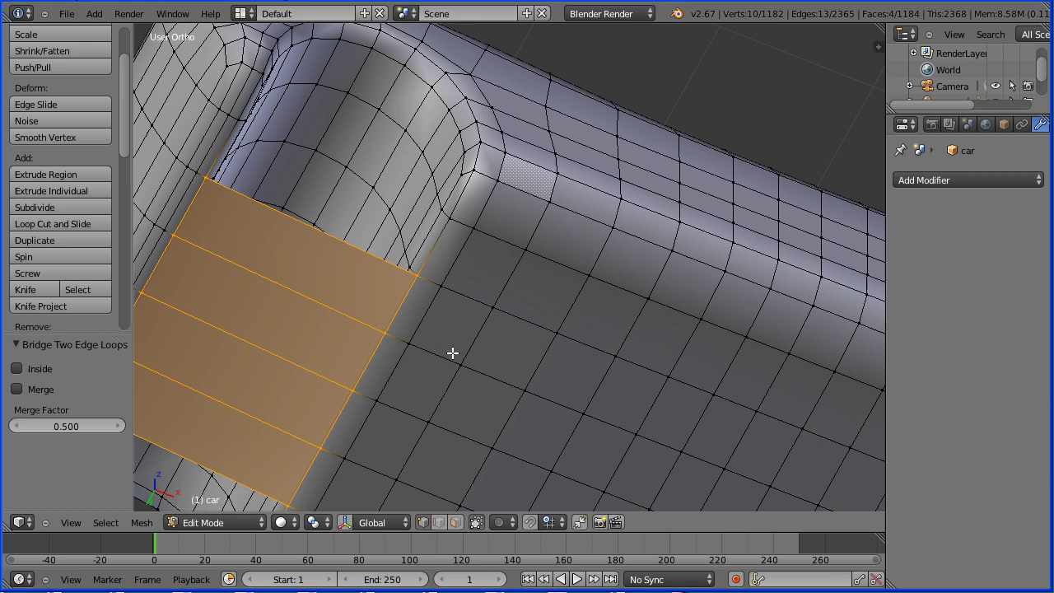
{"action": "right_click", "coordinate": [382, 199], "text": "alt"}
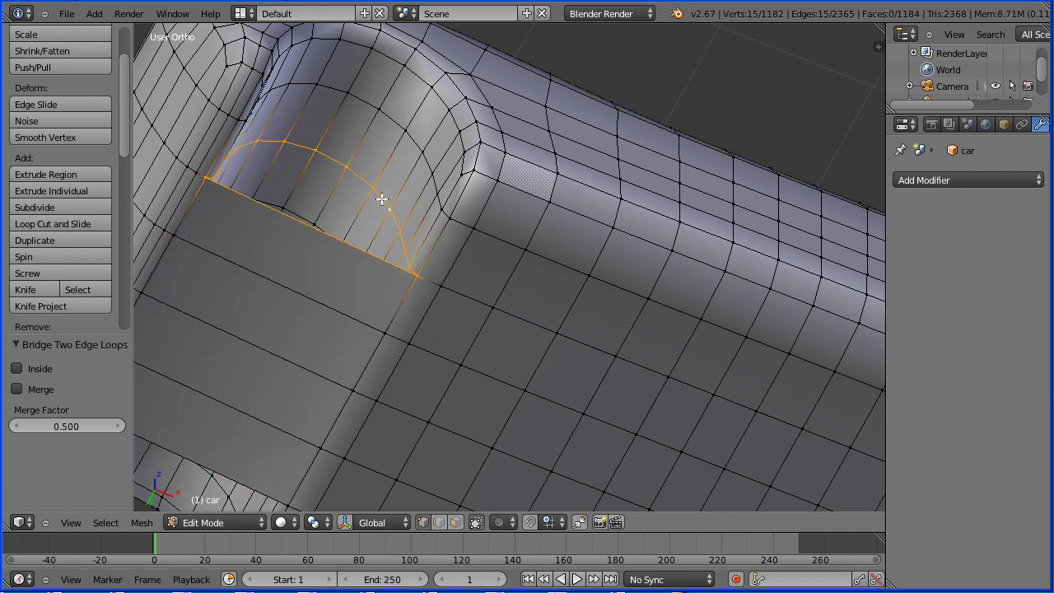
{"action": "key", "text": "f"}
Select the matching edge loop on the +Y side of the bridged rear panel and fill it with a face.
{"action": "middle_click_drag", "start_coordinate": [187, 316], "coordinate": [374, 280]}
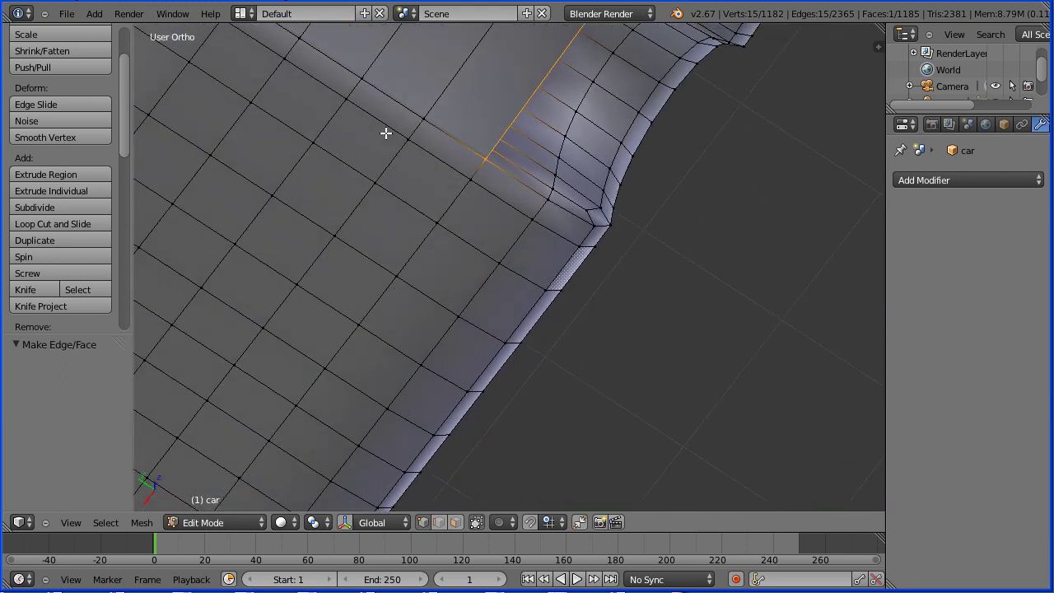
{"action": "middle_click_drag", "start_coordinate": [421, 120], "coordinate": [475, 506]}
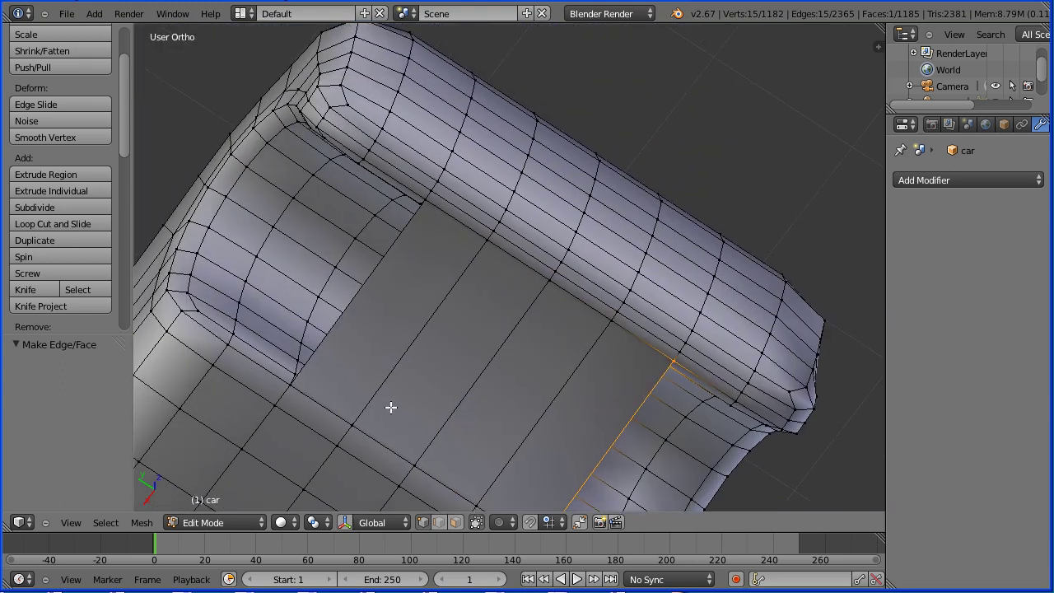
{"action": "right_click", "coordinate": [330, 280], "text": "alt"}
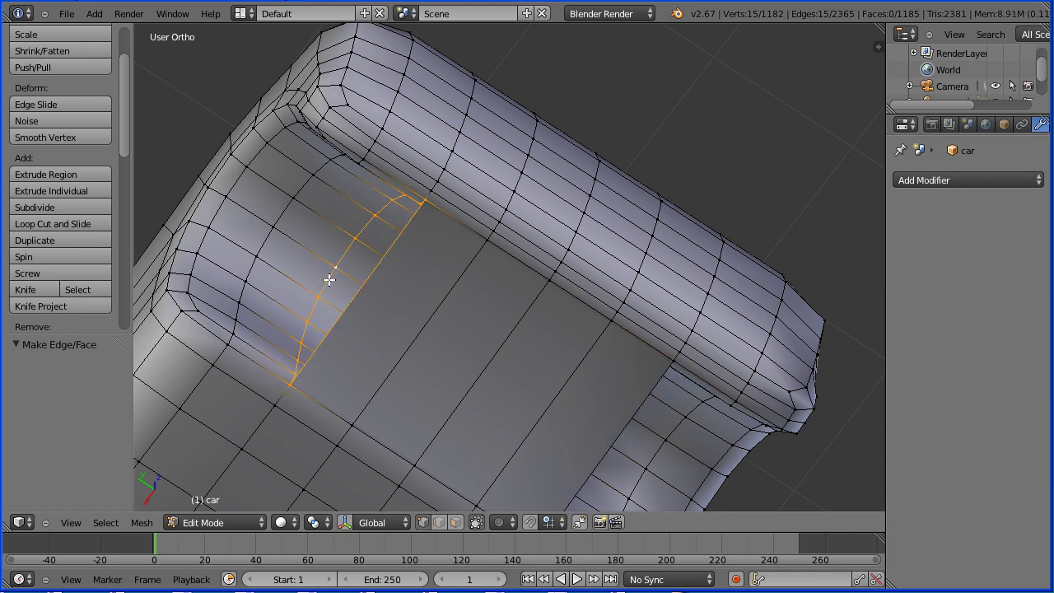
{"action": "key", "text": "f"}
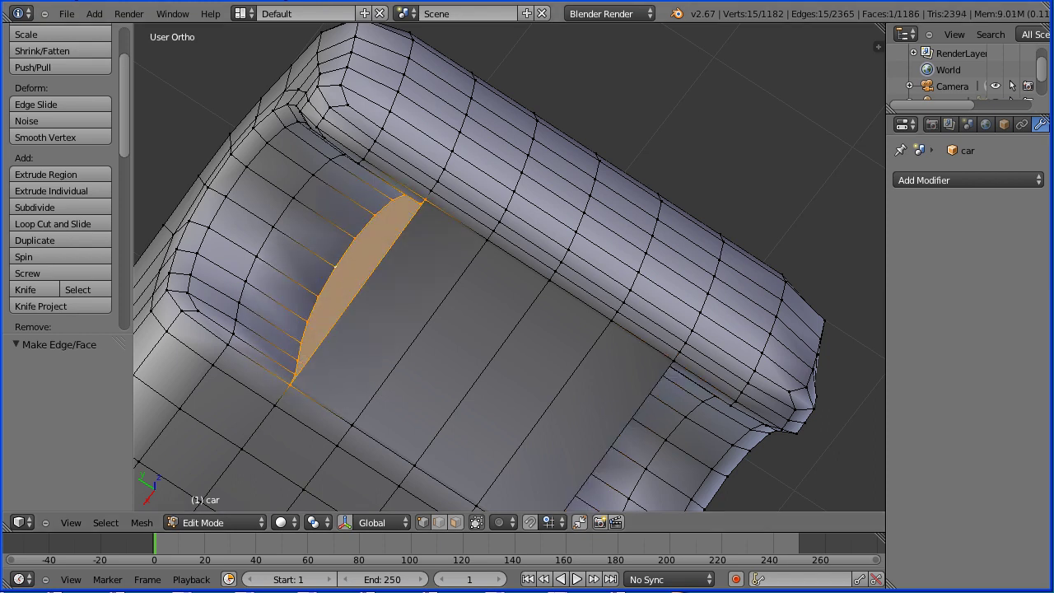
Clear the selection and begin selecting the middle vertices along the front lower edge of the front wheel well.
{"action": "key", "text": "Tab"}
{"action": "key", "text": "Tab"}
{"action": "middle_click_drag", "start_coordinate": [317, 423], "coordinate": [646, 25], "text": "shift"}
{"action": "right_click", "coordinate": [255, 312]}
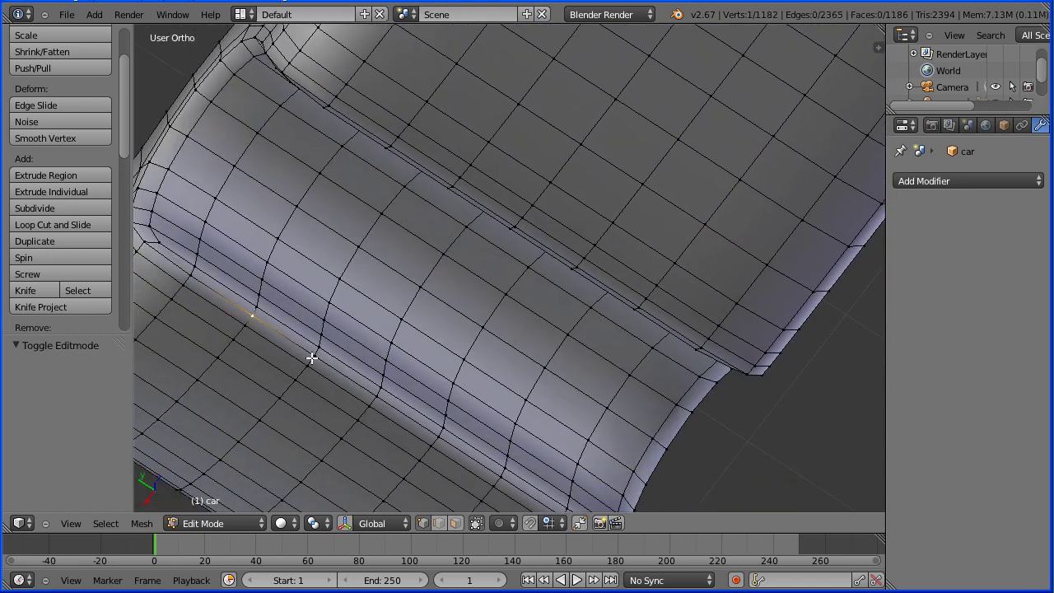
Open the recent file amxTut20.blend.
{"action": "left_click", "coordinate": [67, 14]}
{"action": "mouse_move", "coordinate": [93, 65]}
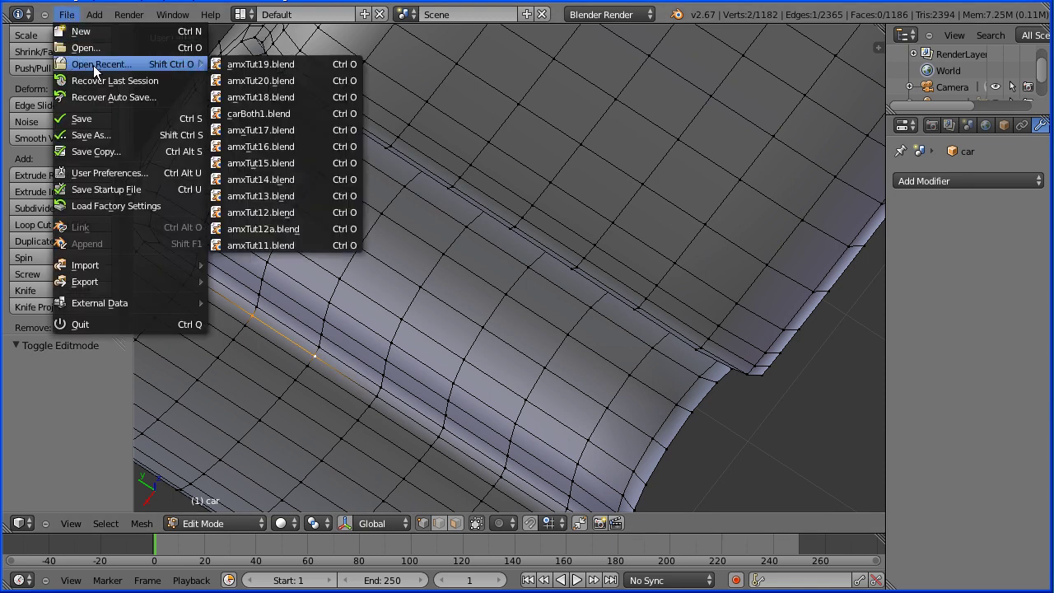
{"action": "left_click", "coordinate": [272, 80]}
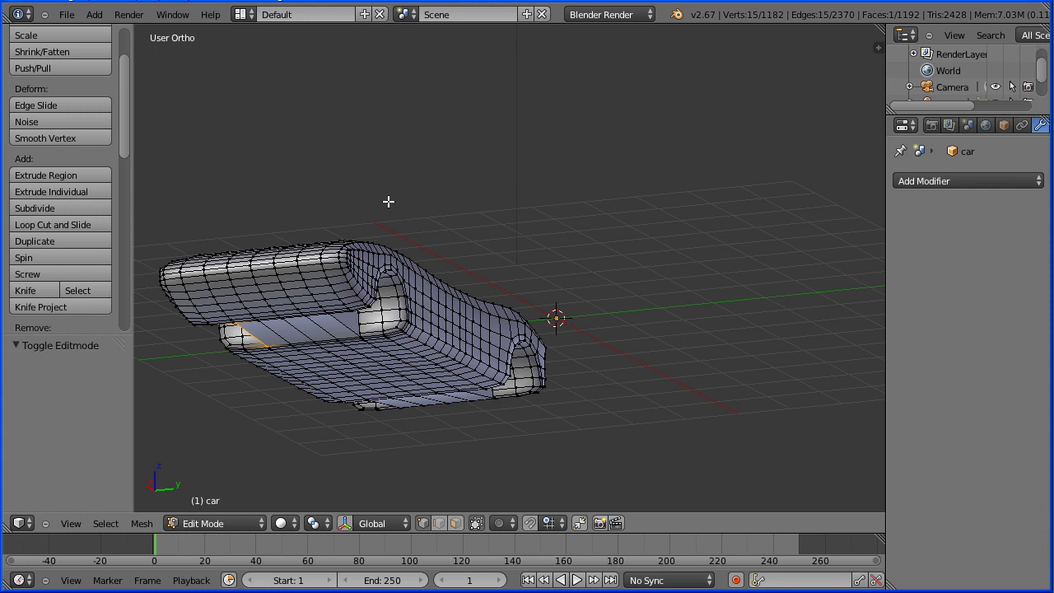
Switch the car to Object Mode and set its origin to its geometry.
{"action": "middle_click_drag", "start_coordinate": [374, 252], "coordinate": [379, 263]}
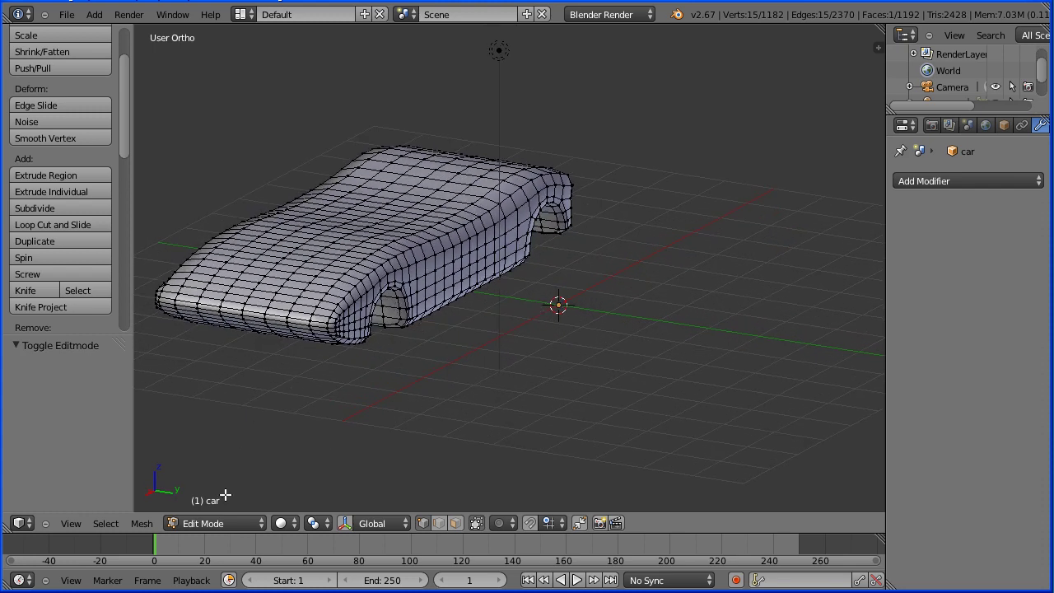
{"action": "left_click", "coordinate": [244, 524]}
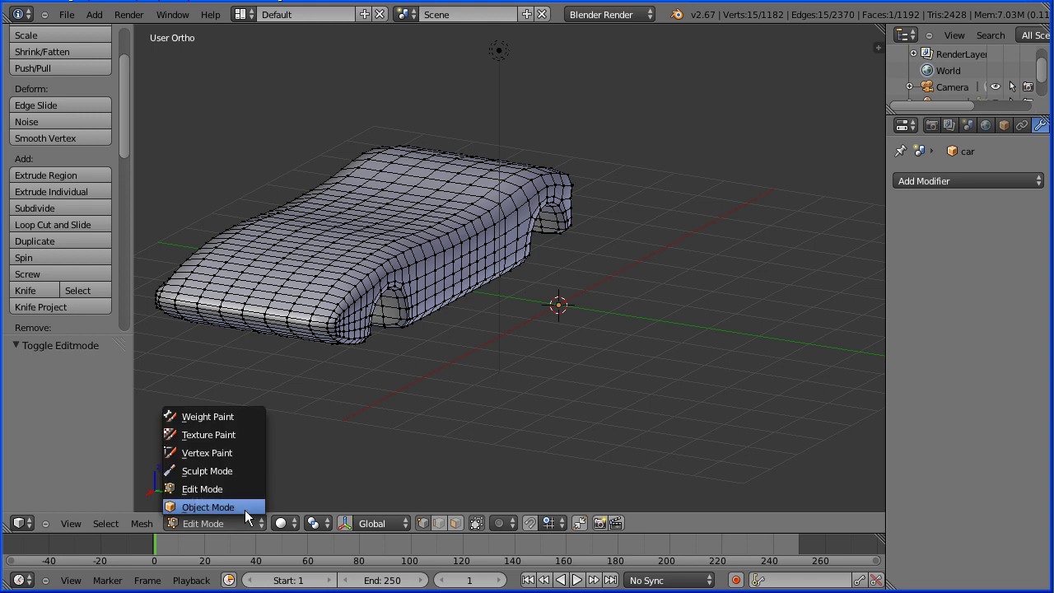
{"action": "left_click", "coordinate": [245, 509]}
{"action": "left_click", "coordinate": [155, 524]}
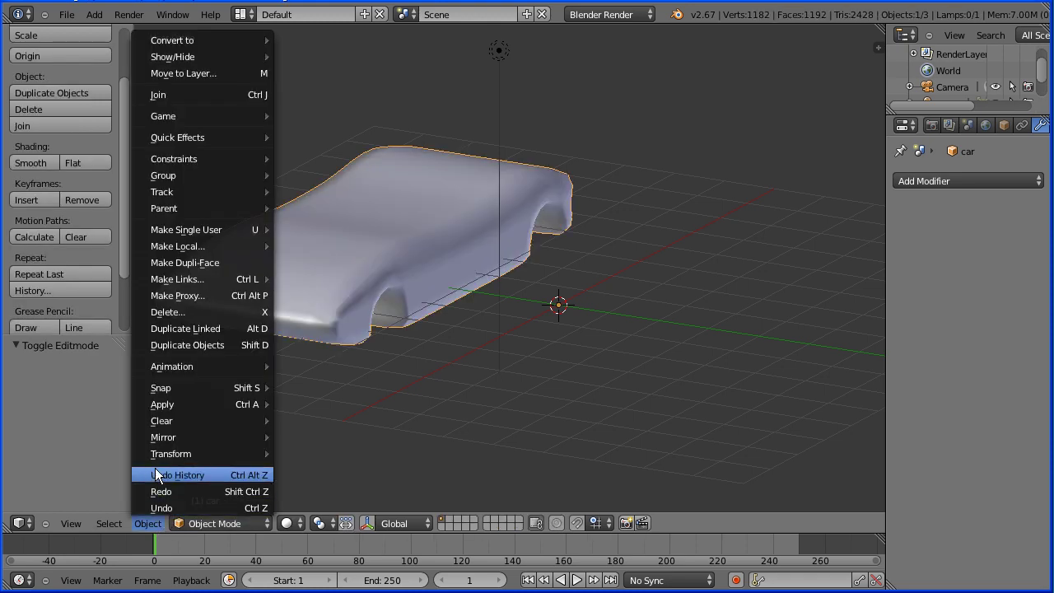
{"action": "mouse_move", "coordinate": [161, 456]}
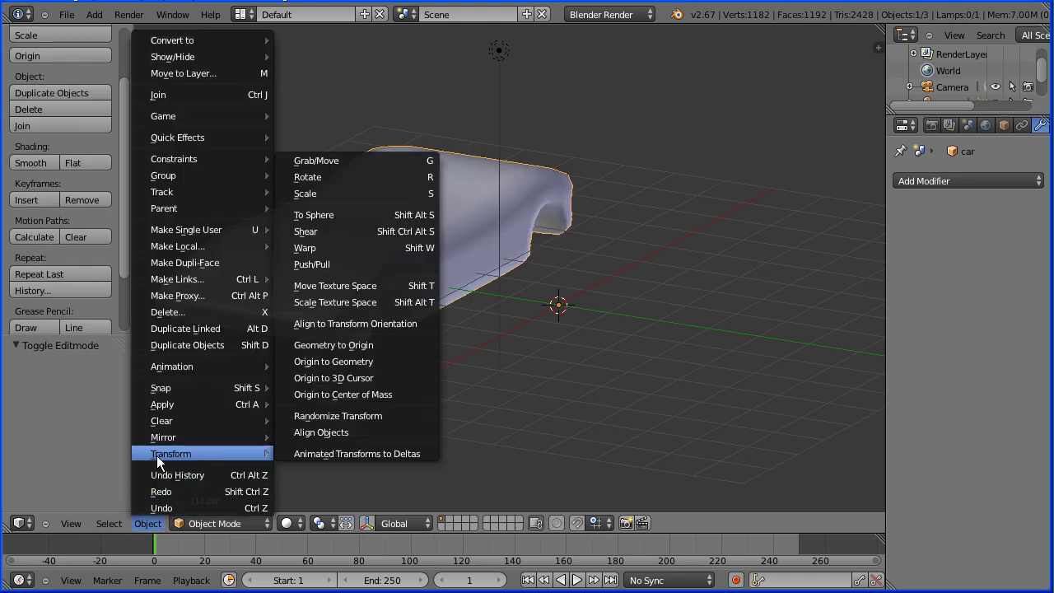
{"action": "left_click", "coordinate": [405, 361]}
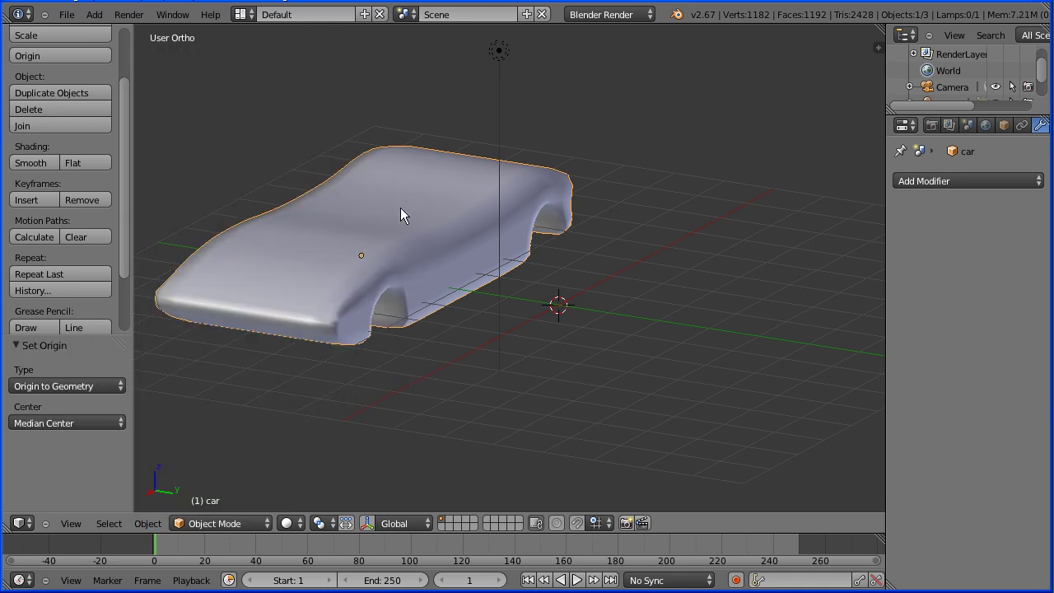
Snap the car to the 3D cursor at the centre of the scene.
{"action": "left_click", "coordinate": [149, 524]}
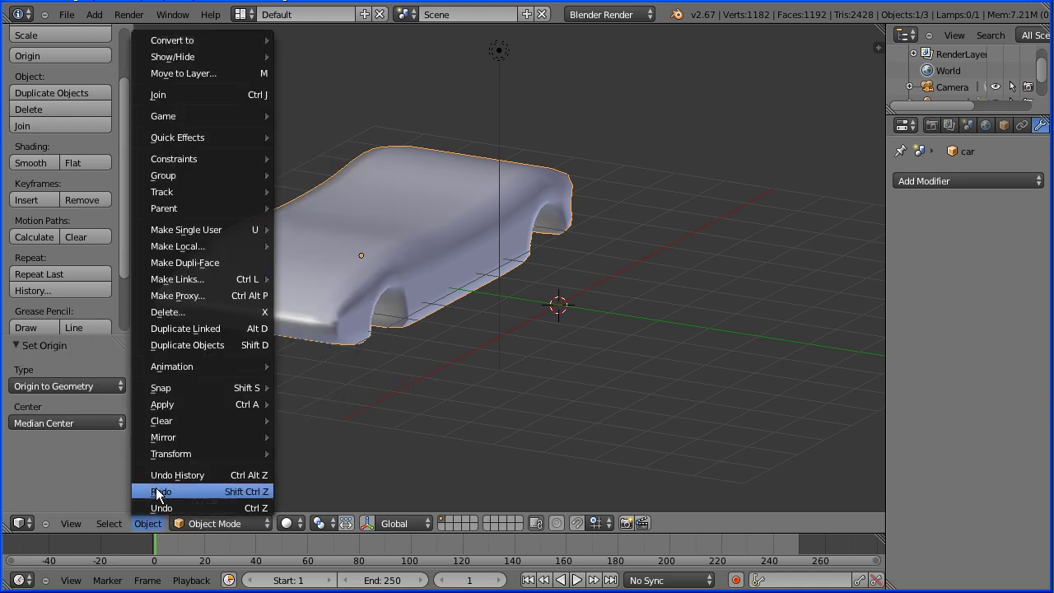
{"action": "mouse_move", "coordinate": [197, 389]}
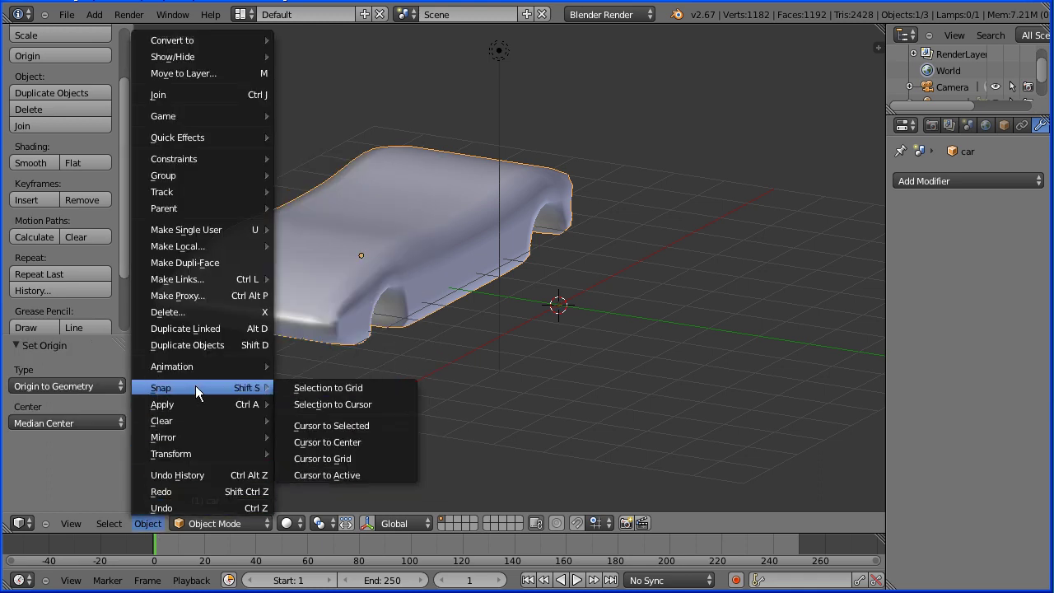
{"action": "left_click", "coordinate": [375, 404]}
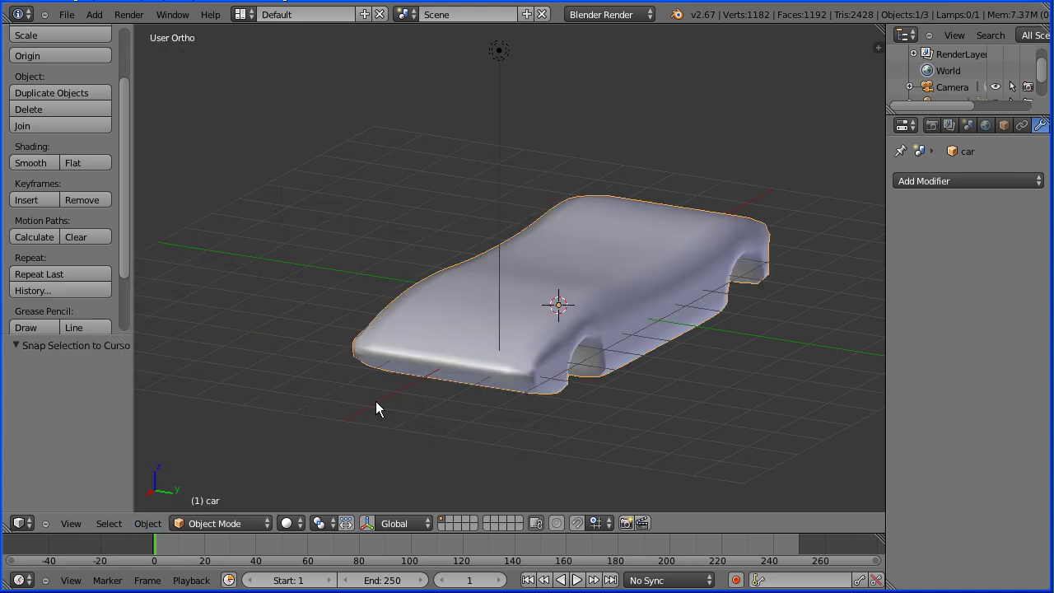
Rotate the car 90° around the global Z axis.
{"action": "left_click", "coordinate": [74, 525]}
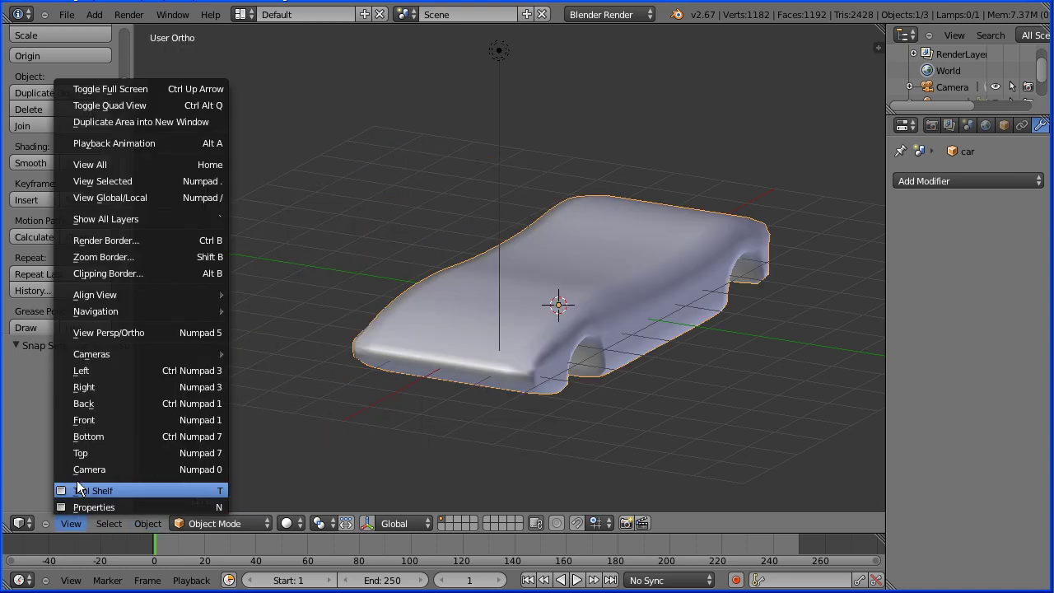
{"action": "left_click", "coordinate": [163, 424]}
{"action": "middle_click_drag", "start_coordinate": [669, 310], "coordinate": [602, 344]}
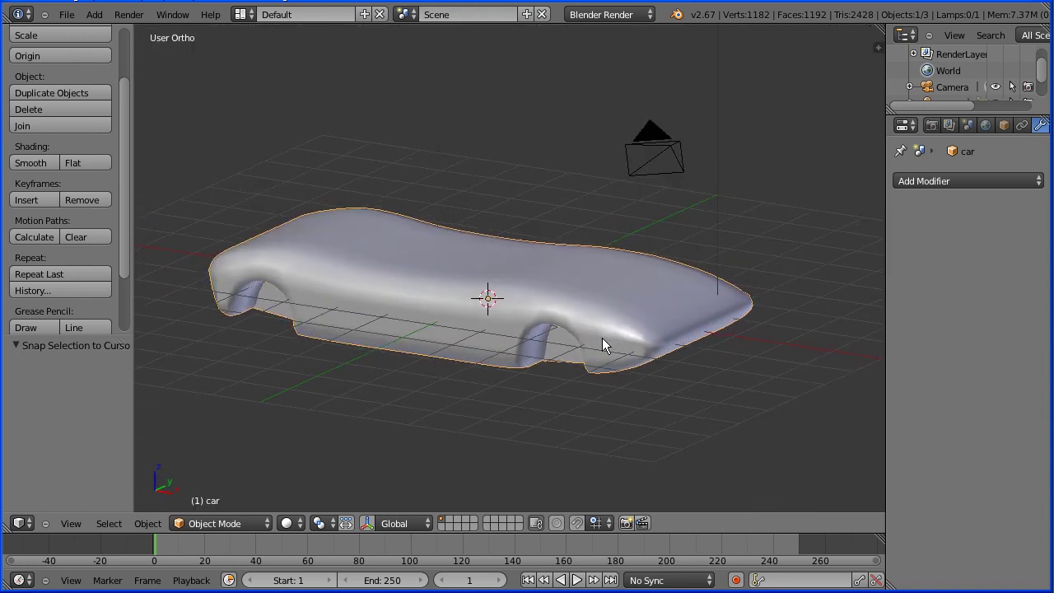
{"action": "key", "text": "r"}
{"action": "key", "text": "z"}
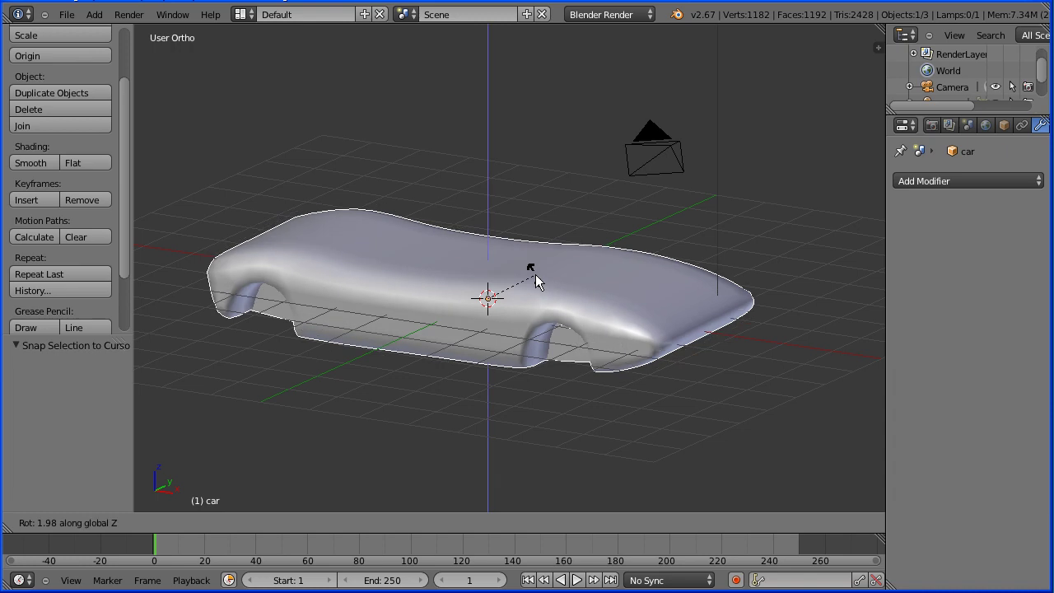
{"action": "type", "text": "90"}
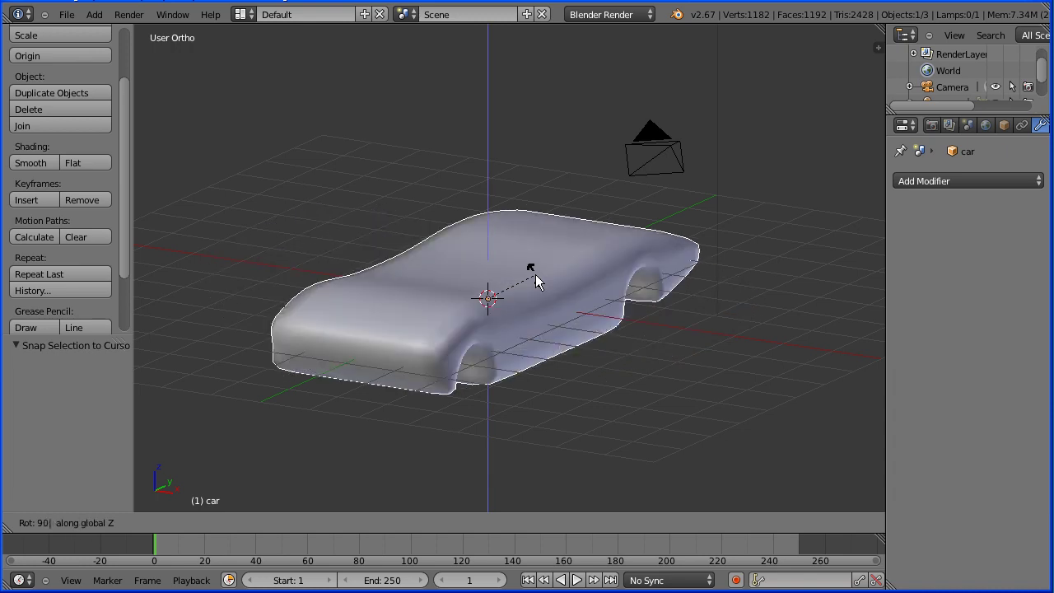
{"action": "key", "text": "Return"}
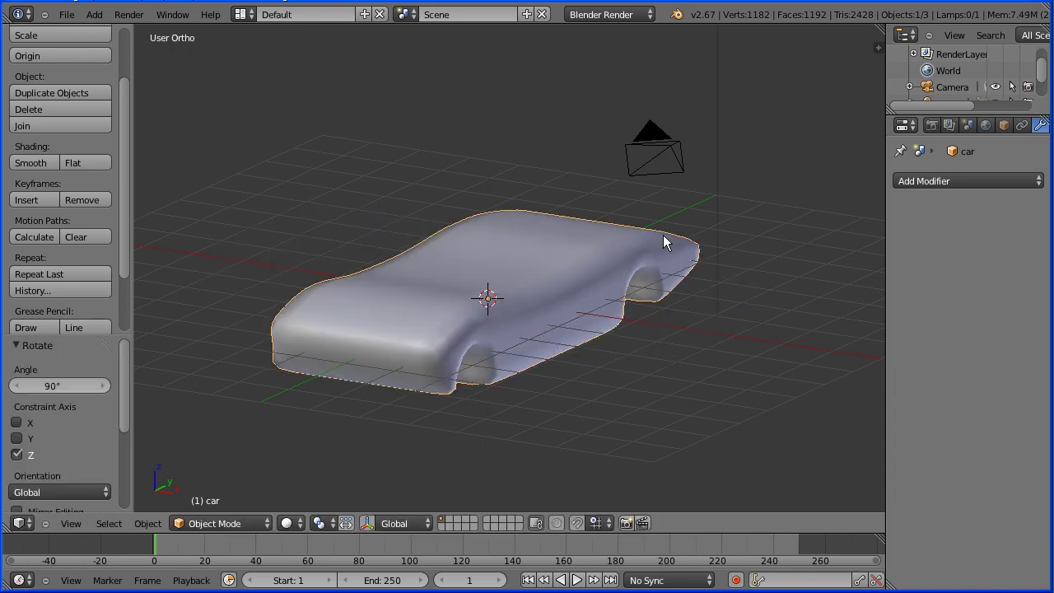
Show the car's object transform values and apply its rotation.
{"action": "left_click", "coordinate": [1002, 125]}
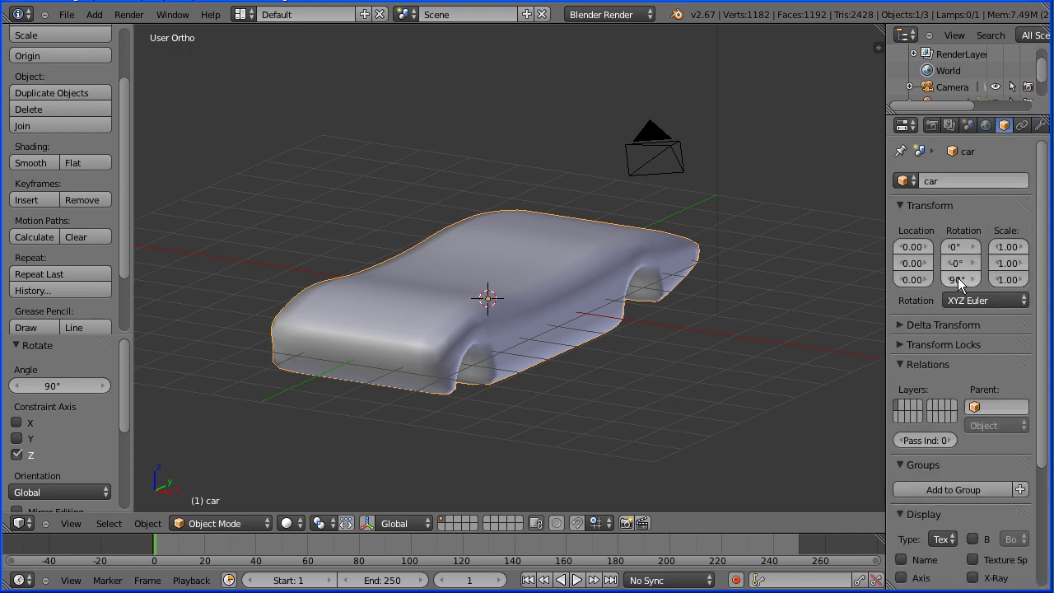
{"action": "left_click", "coordinate": [146, 525]}
{"action": "mouse_move", "coordinate": [248, 404]}
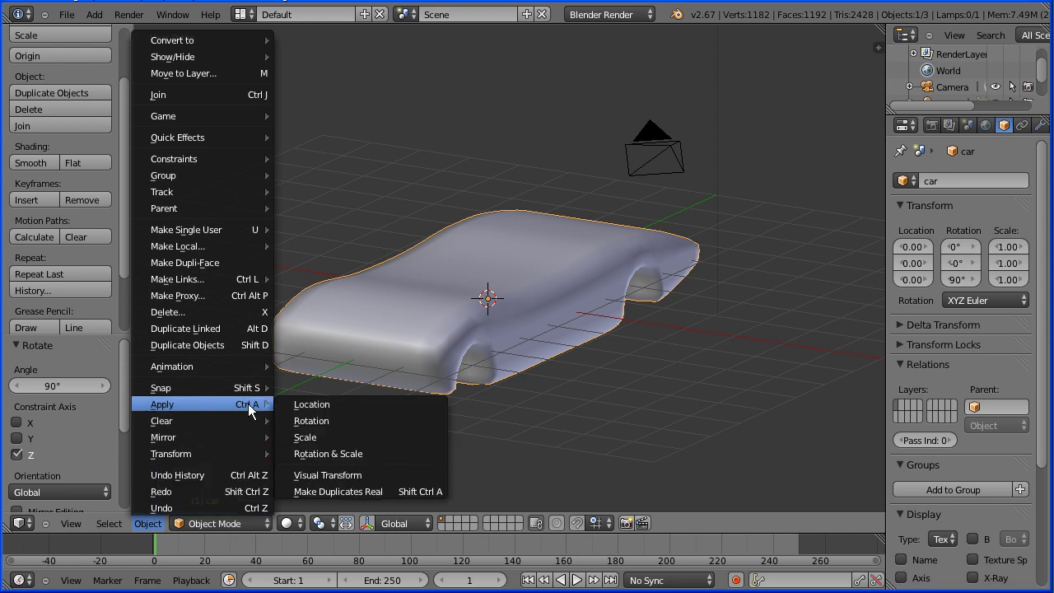
{"action": "left_click", "coordinate": [375, 420]}
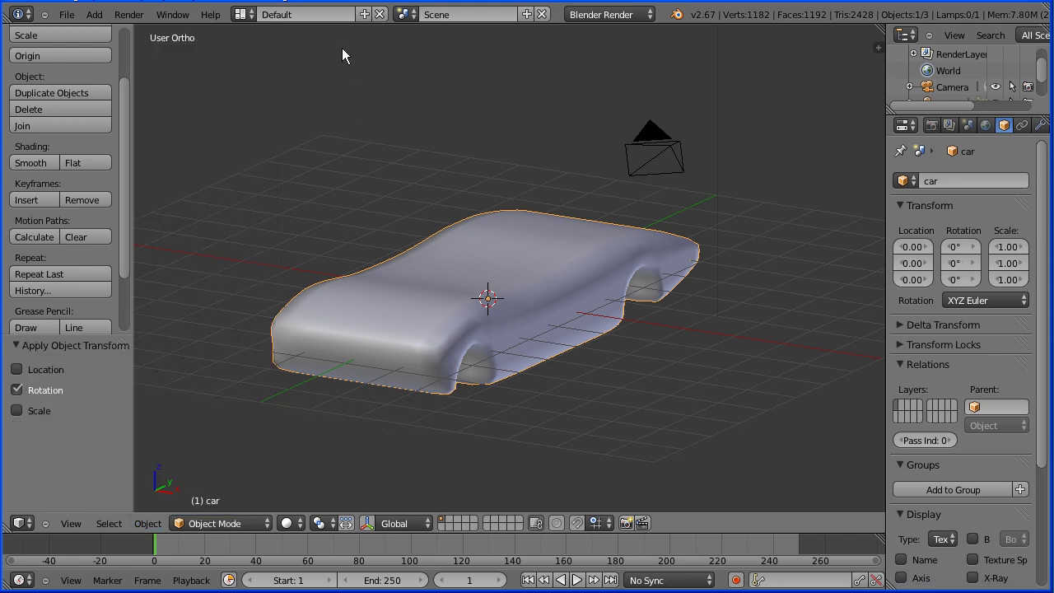
{"action": "right_click", "coordinate": [482, 198]}
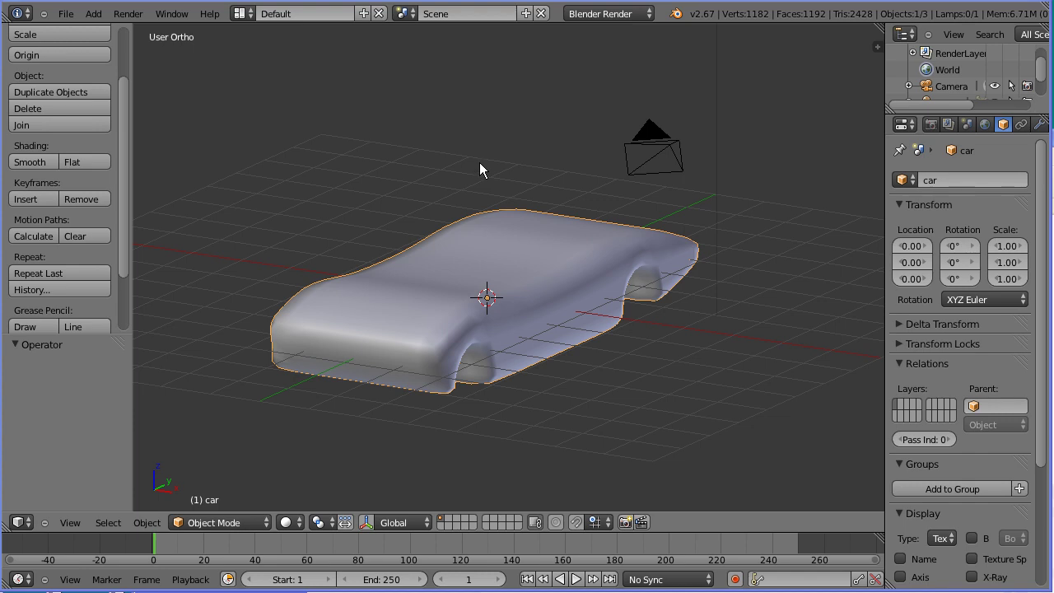